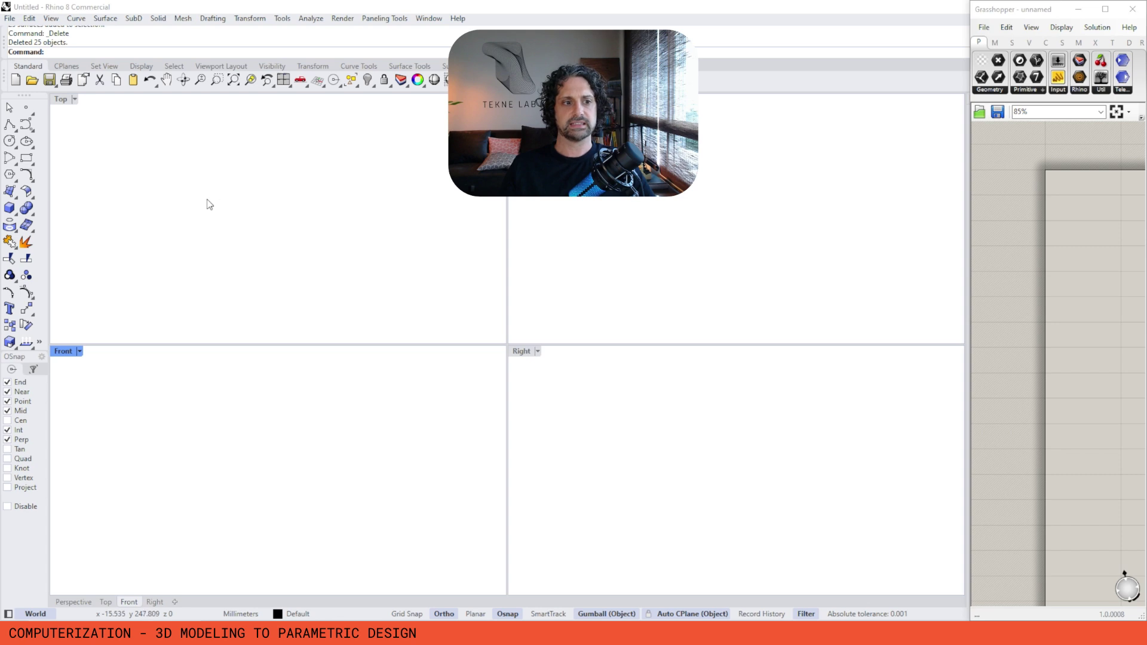
Step: Create a sphere with a radius of 1000 mm, centred near the middle of the Top viewport
{"action": "left_click", "coordinate": [8, 211]}
{"action": "left_click", "coordinate": [60, 213]}
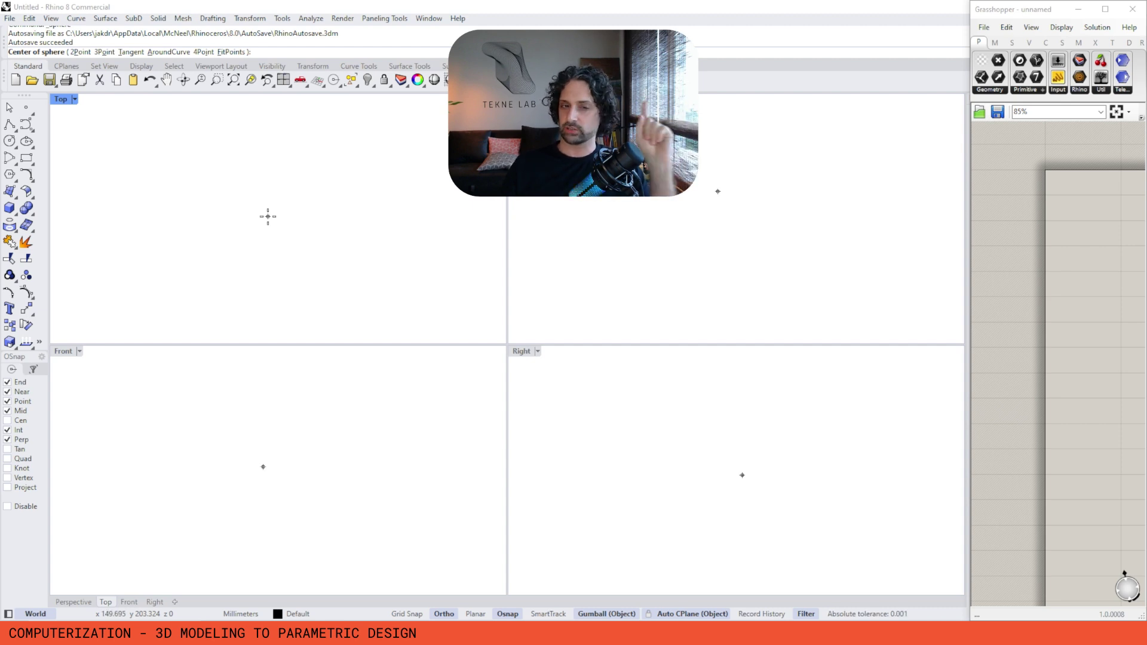
{"action": "left_click", "coordinate": [271, 213]}
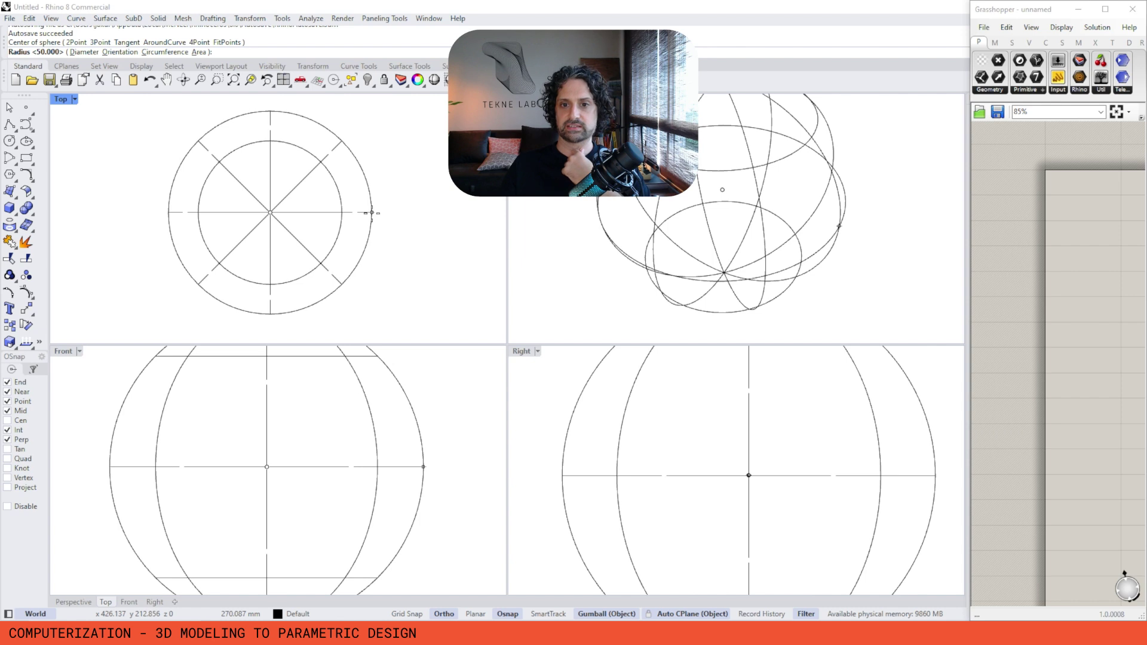
{"action": "type", "text": "1000"}
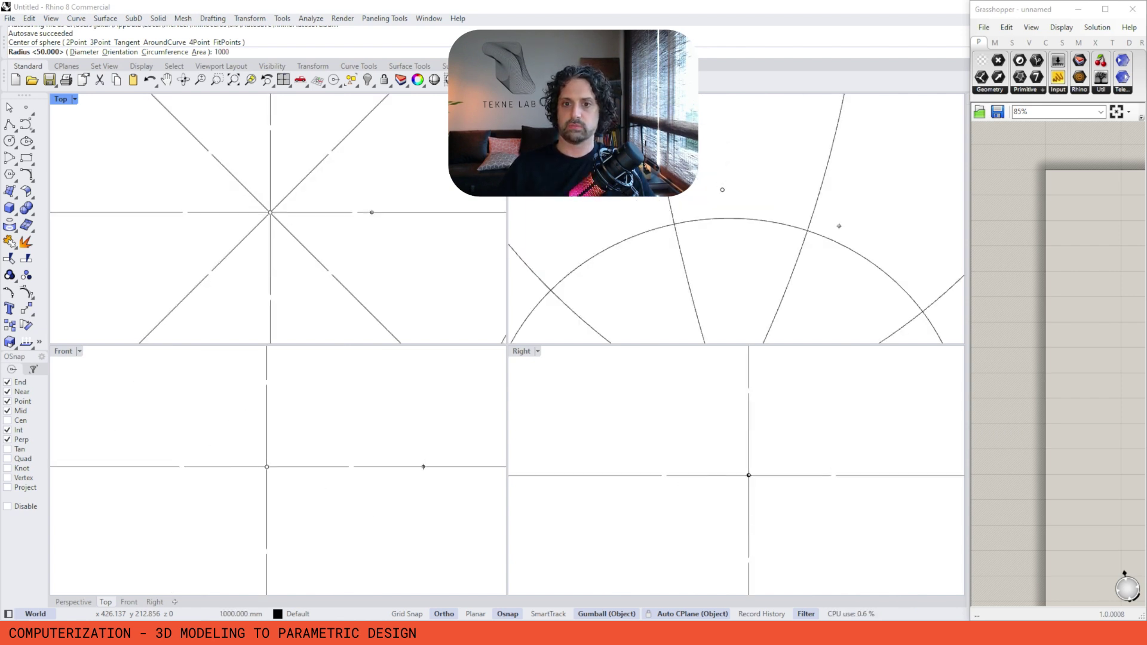
{"action": "key", "text": "Return"}
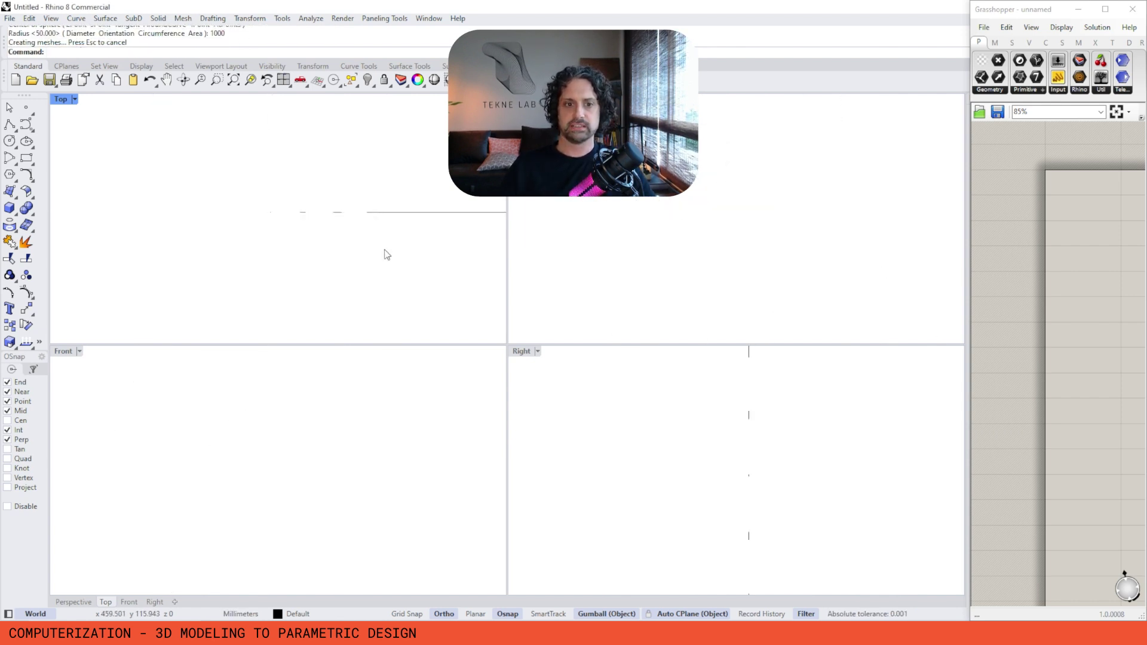
Step: Examine the 1000 mm sphere in the Top, Front, Right and Perspective viewports
{"action": "scroll", "coordinate": [307, 212], "scroll_direction": "down", "scroll_amount": 5}
{"action": "scroll", "coordinate": [279, 457], "scroll_direction": "down", "scroll_amount": 5}
{"action": "scroll", "coordinate": [281, 448], "scroll_direction": "down", "scroll_amount": 3}
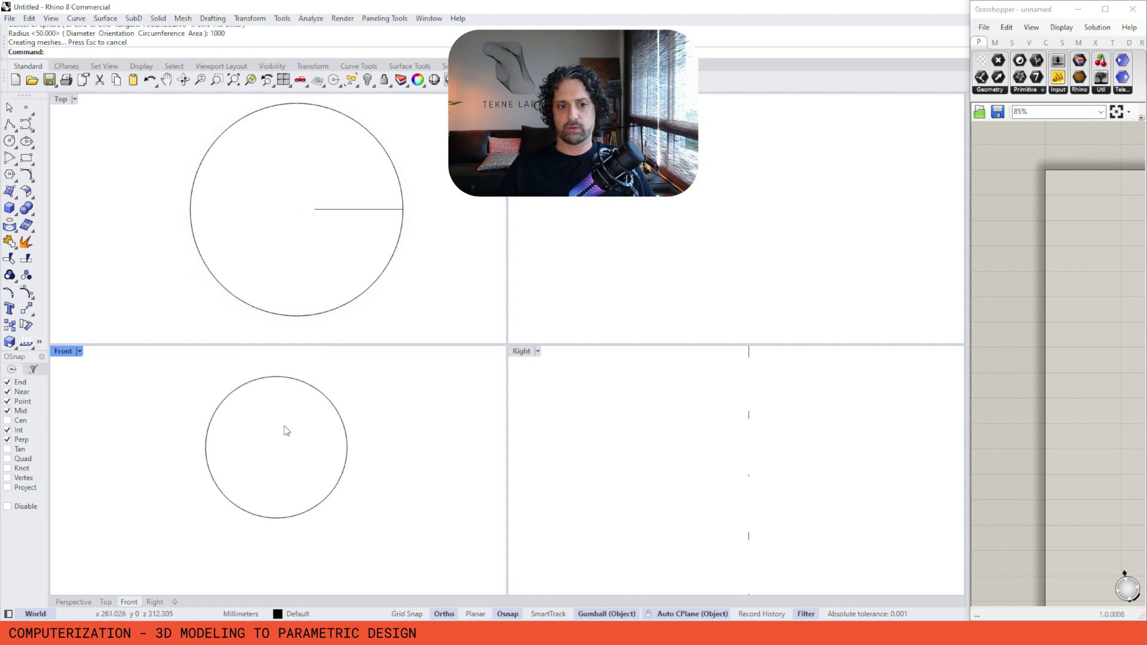
{"action": "scroll", "coordinate": [687, 207], "scroll_direction": "down", "scroll_amount": 5}
{"action": "scroll", "coordinate": [721, 450], "scroll_direction": "down", "scroll_amount": 5}
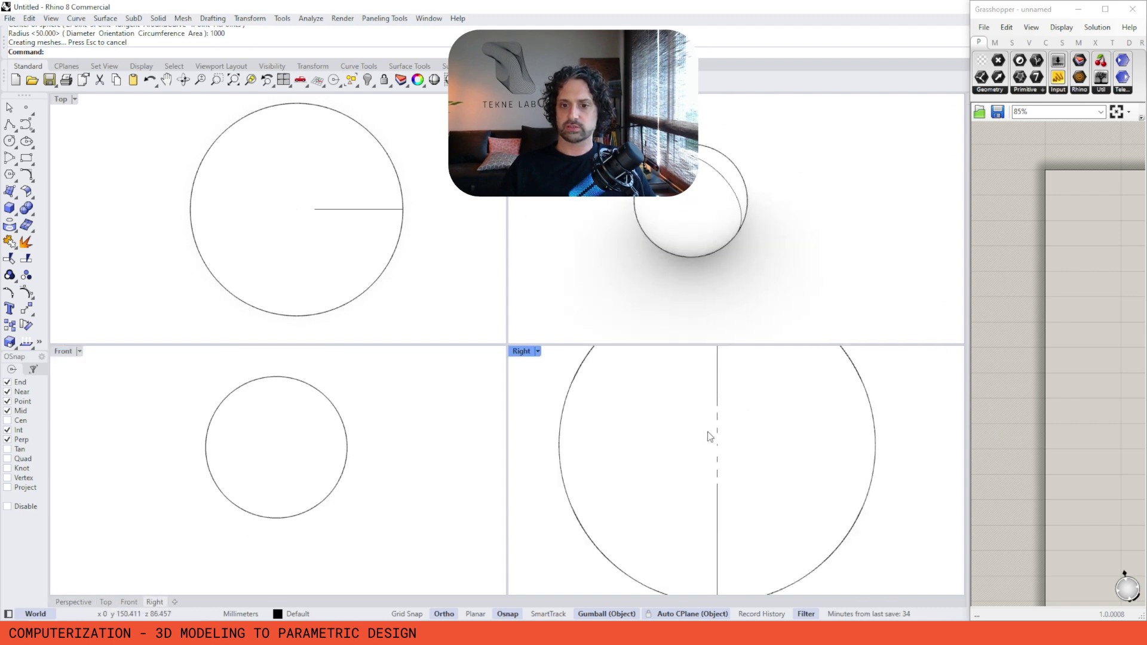
{"action": "scroll", "coordinate": [355, 457], "scroll_direction": "up", "scroll_amount": 3}
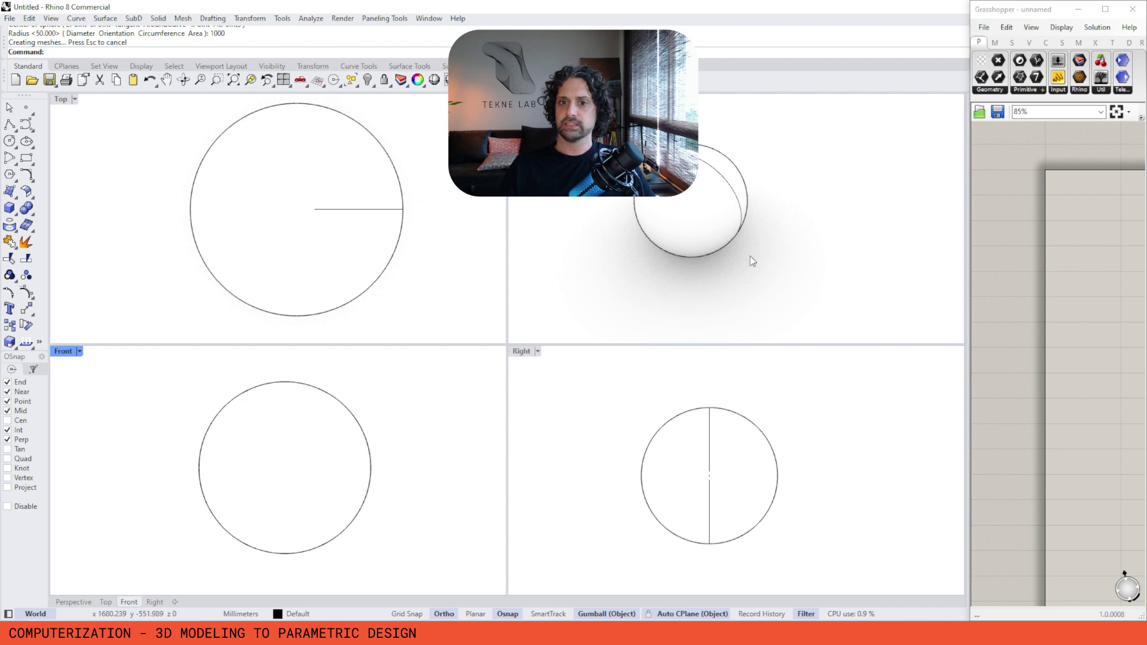
{"action": "right_click_drag", "start_coordinate": [732, 194], "coordinate": [653, 202]}
{"action": "scroll", "coordinate": [703, 192], "scroll_direction": "up", "scroll_amount": 5}
{"action": "right_click_drag", "start_coordinate": [815, 202], "coordinate": [747, 213]}
{"action": "right_click_drag", "start_coordinate": [789, 219], "coordinate": [747, 219], "text": "shift"}
{"action": "right_click_drag", "start_coordinate": [747, 219], "coordinate": [830, 247]}
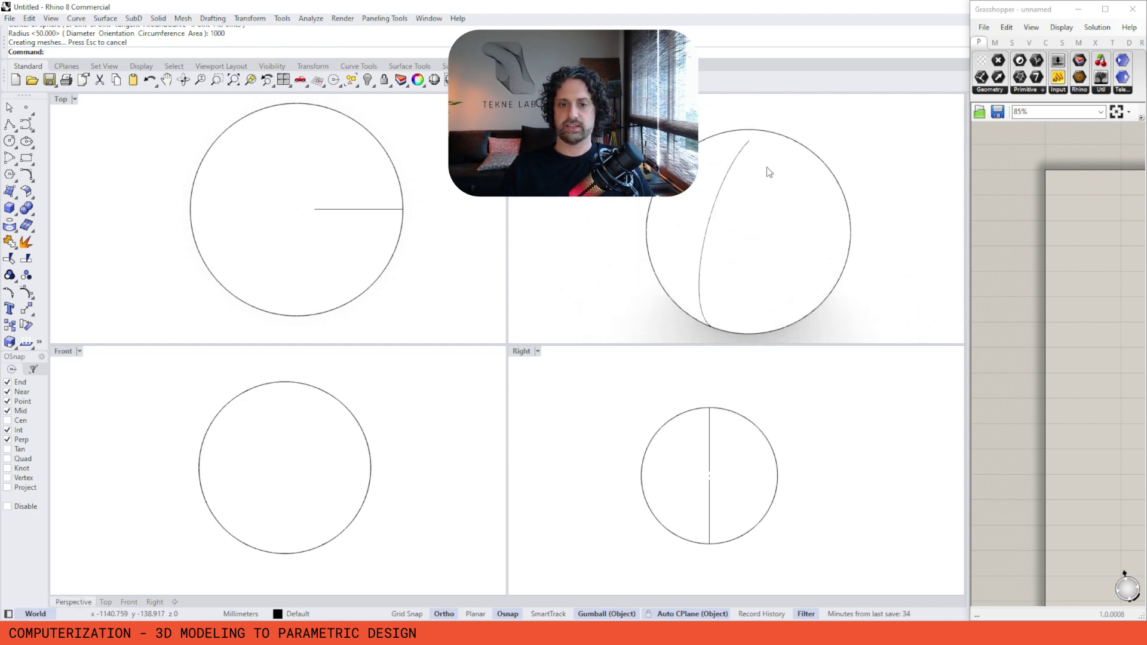
{"action": "scroll", "coordinate": [745, 210], "scroll_direction": "down", "scroll_amount": 3}
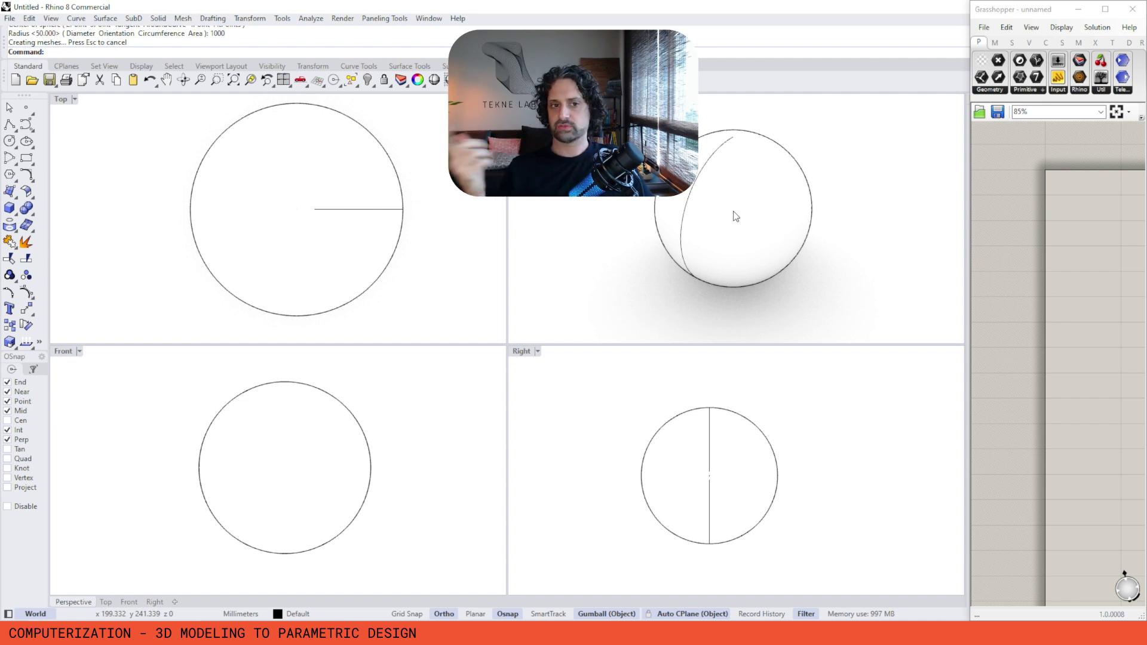
{"action": "scroll", "coordinate": [377, 224], "scroll_direction": "down", "scroll_amount": 3}
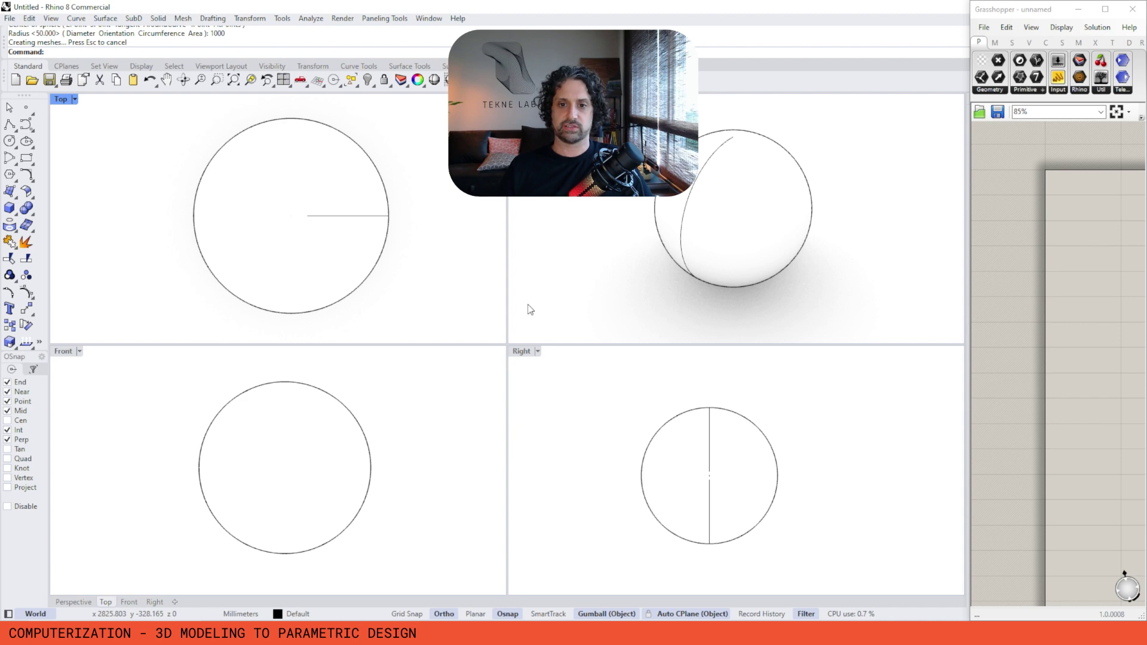
{"action": "right_click_drag", "start_coordinate": [597, 269], "coordinate": [610, 285], "text": "shift"}
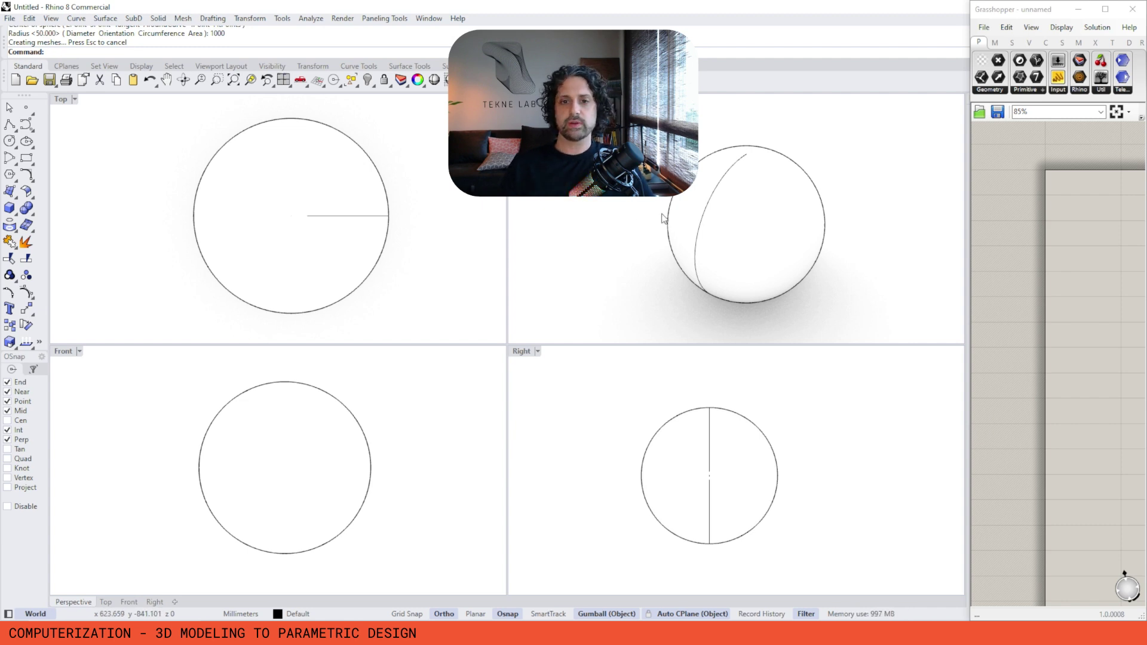
{"action": "mouse_move", "coordinate": [687, 224]}
{"action": "right_mouse_down", "text": "shift"}
{"action": "mouse_move", "coordinate": [638, 204]}
{"action": "mouse_move", "coordinate": [668, 214]}
{"action": "right_mouse_up", "text": "shift"}
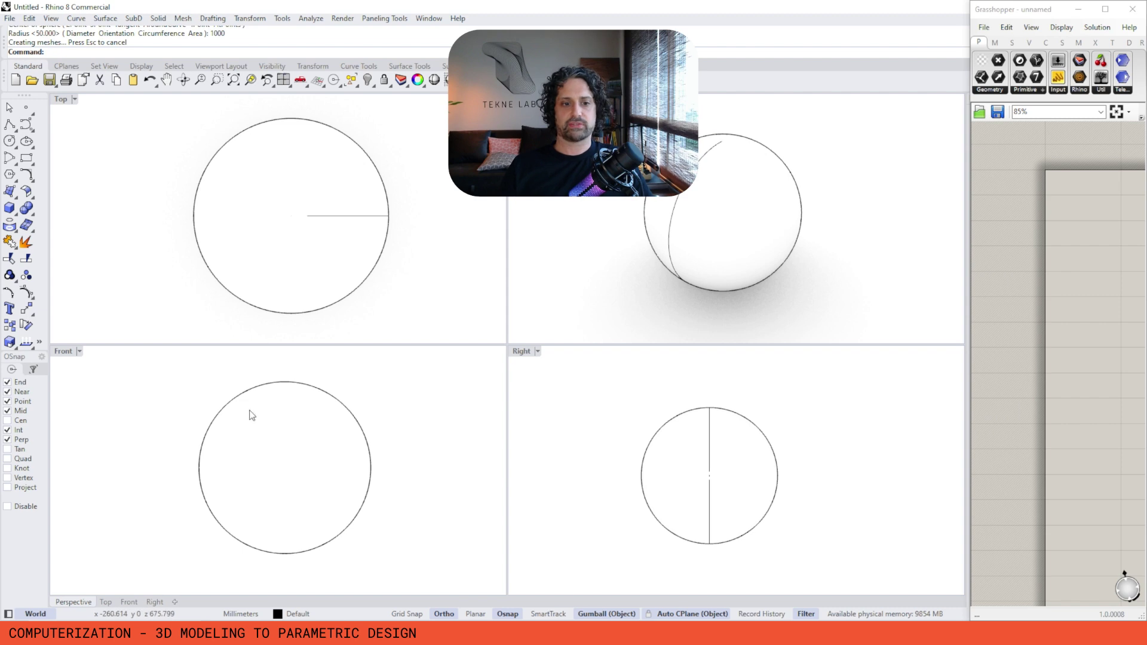
{"action": "right_click_drag", "start_coordinate": [742, 203], "coordinate": [794, 208]}
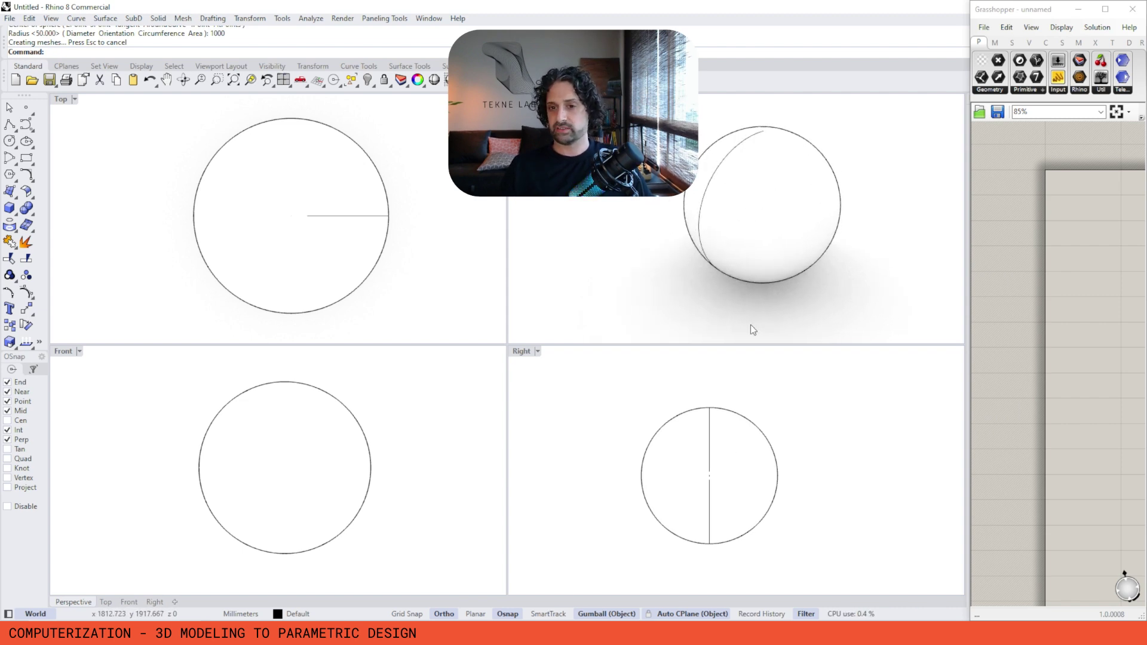
{"action": "right_click_drag", "start_coordinate": [750, 328], "coordinate": [782, 235]}
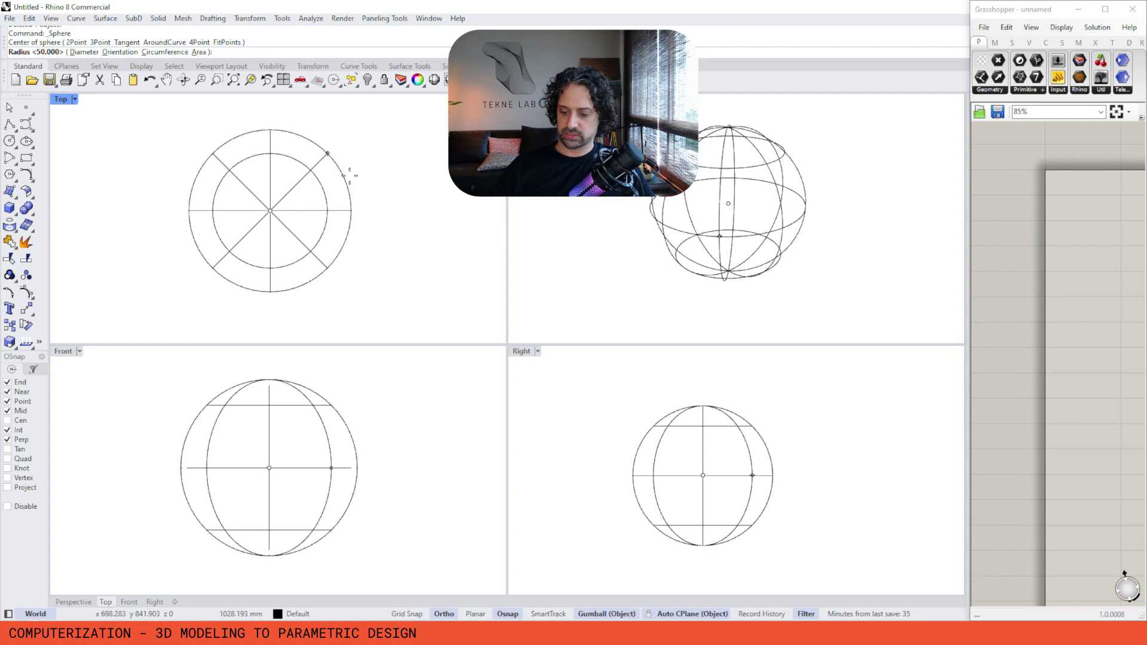
Step: Create a replacement sphere with a radius of 50 mm and leave it deselected
{"action": "type", "text": "50"}
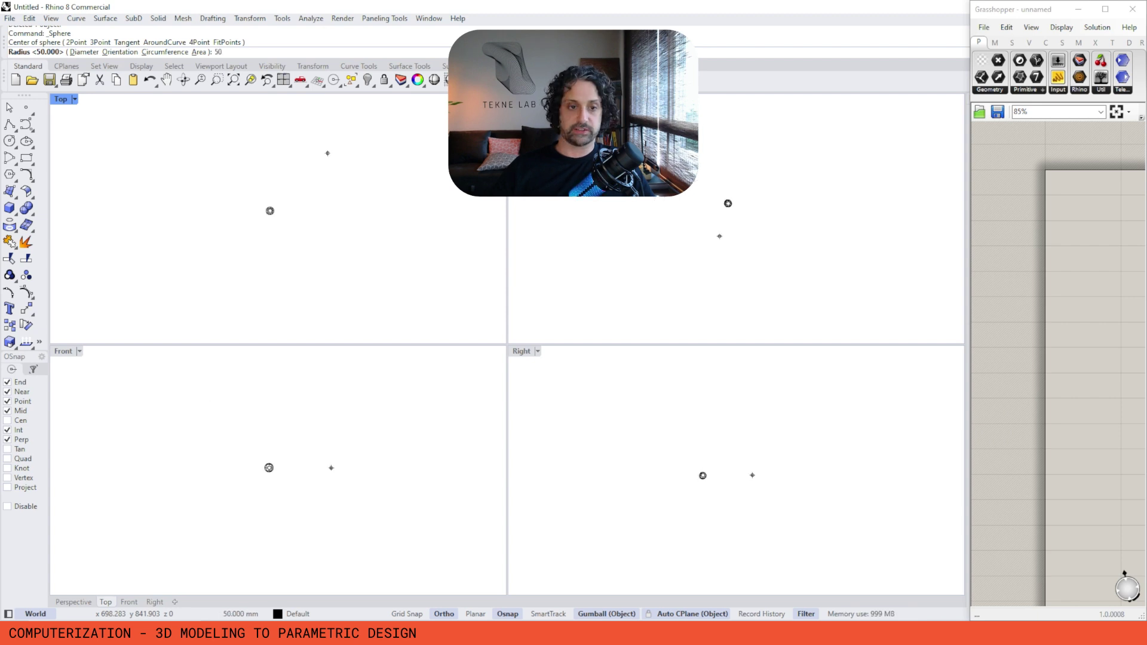
{"action": "key", "text": "Return"}
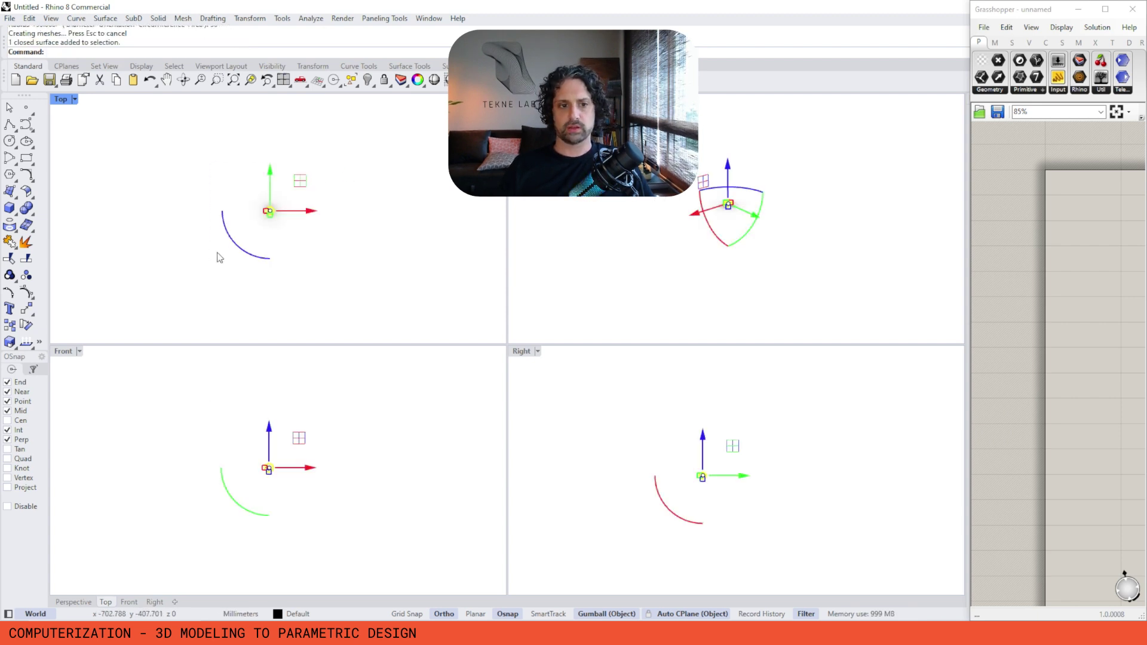
{"action": "scroll", "coordinate": [252, 234], "scroll_direction": "up", "scroll_amount": 14}
{"action": "right_click_drag", "start_coordinate": [350, 170], "coordinate": [366, 220]}
{"action": "scroll", "coordinate": [268, 475], "scroll_direction": "up", "scroll_amount": 15}
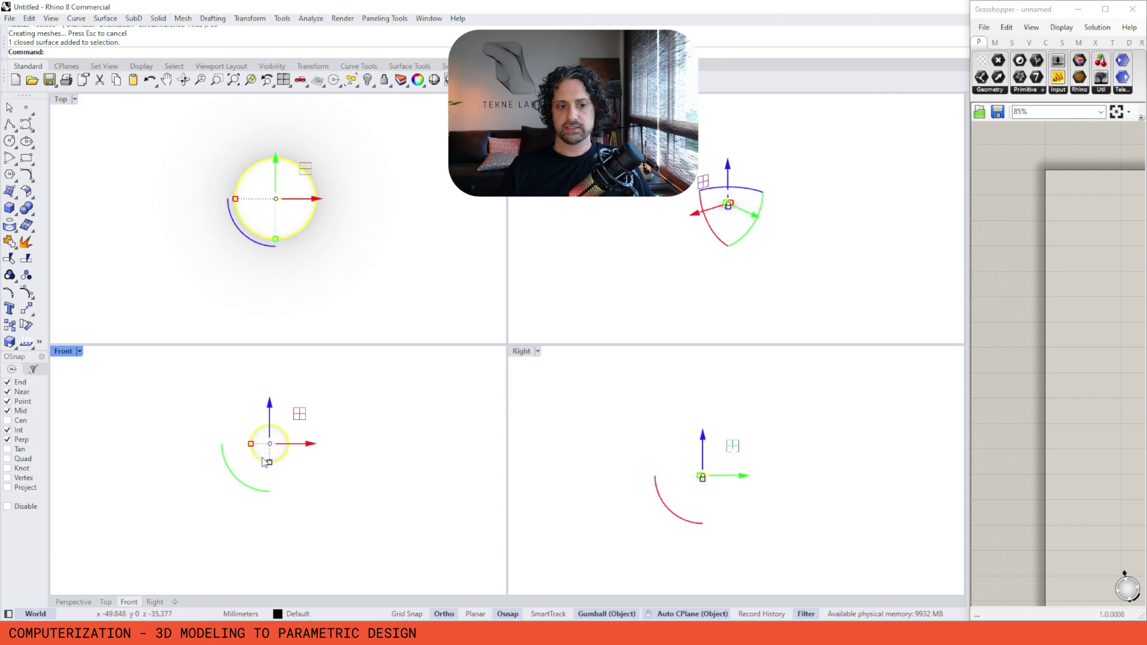
{"action": "right_click_drag", "start_coordinate": [281, 447], "coordinate": [296, 468]}
{"action": "scroll", "coordinate": [709, 470], "scroll_direction": "up", "scroll_amount": 15}
{"action": "right_click_drag", "start_coordinate": [715, 493], "coordinate": [743, 490]}
{"action": "scroll", "coordinate": [762, 194], "scroll_direction": "up", "scroll_amount": 9}
{"action": "scroll", "coordinate": [604, 271], "scroll_direction": "up", "scroll_amount": 4}
{"action": "scroll", "coordinate": [725, 238], "scroll_direction": "up", "scroll_amount": 2}
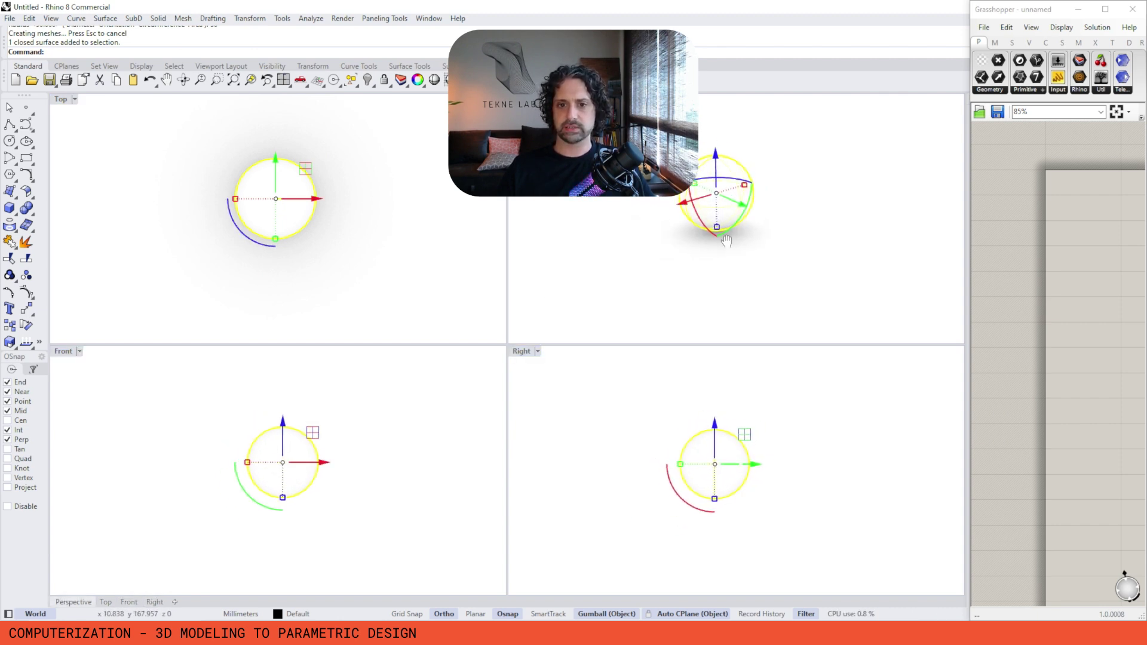
{"action": "left_click", "coordinate": [805, 194]}
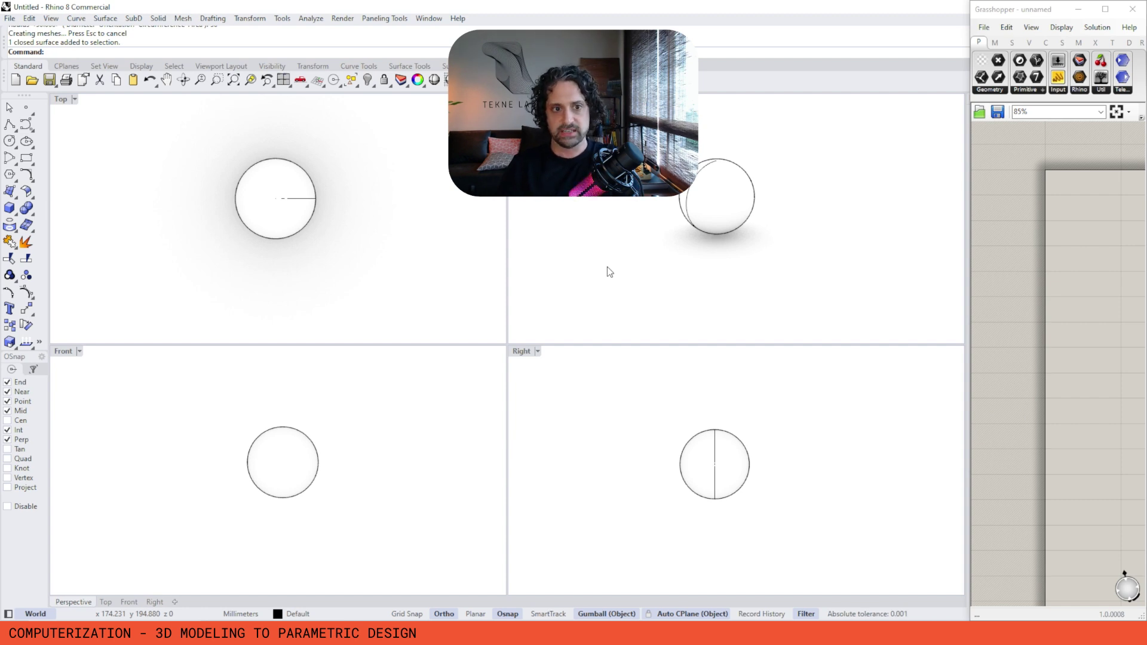
{"action": "left_click", "coordinate": [709, 222]}
{"action": "left_click", "coordinate": [680, 231]}
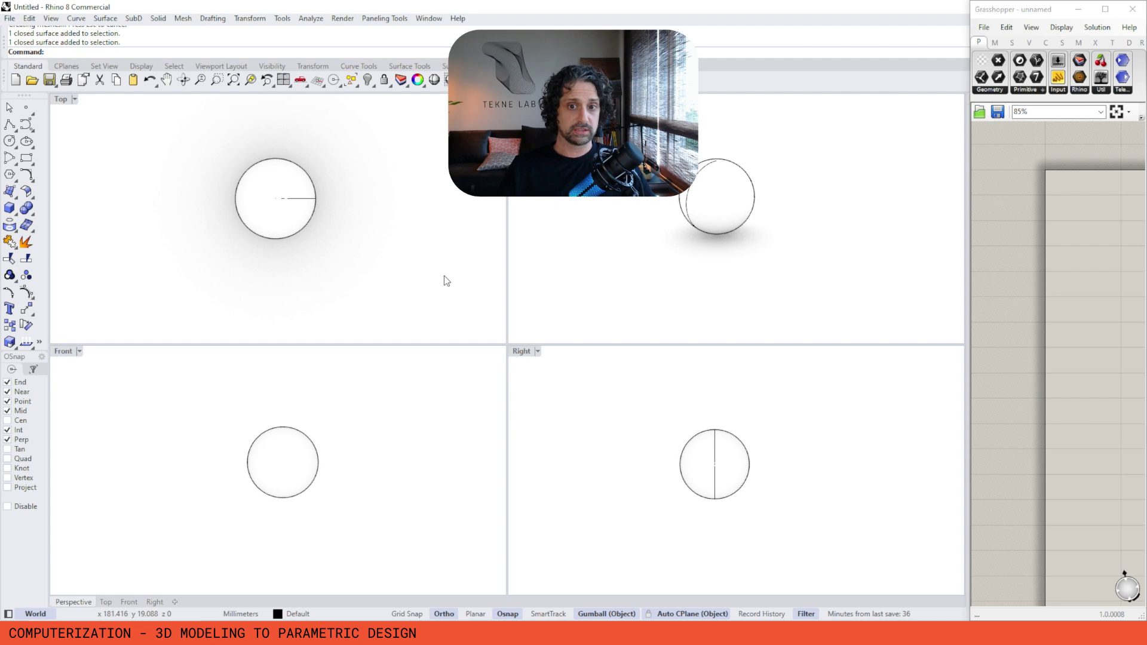
{"action": "right_click_drag", "start_coordinate": [358, 428], "coordinate": [341, 431]}
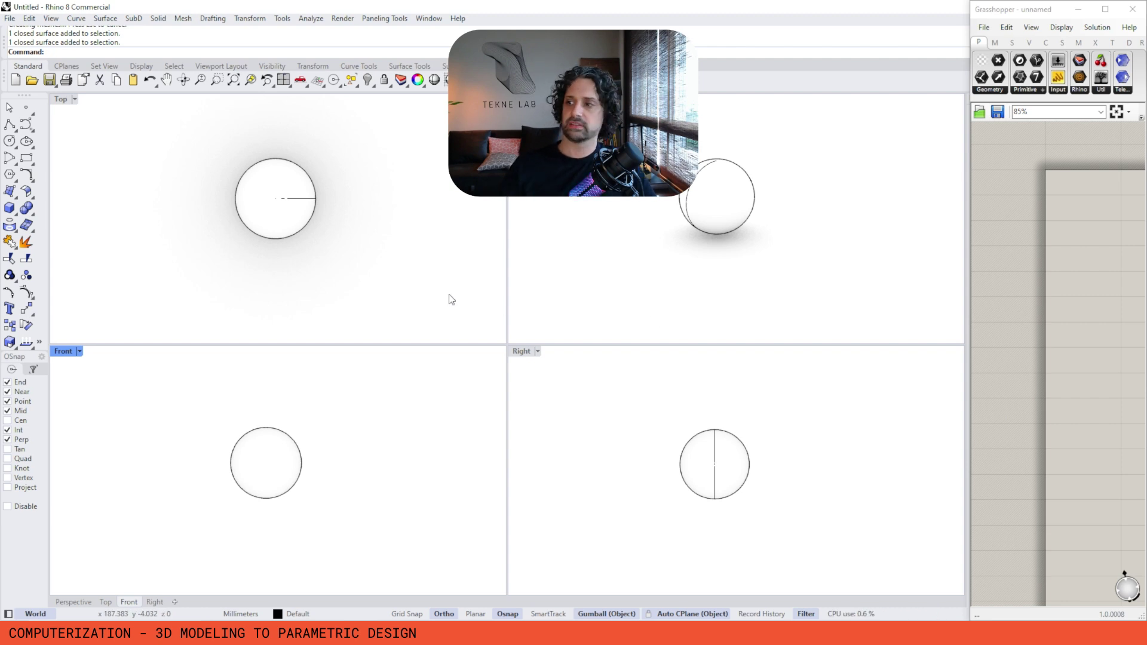
{"action": "right_click_drag", "start_coordinate": [597, 248], "coordinate": [681, 247]}
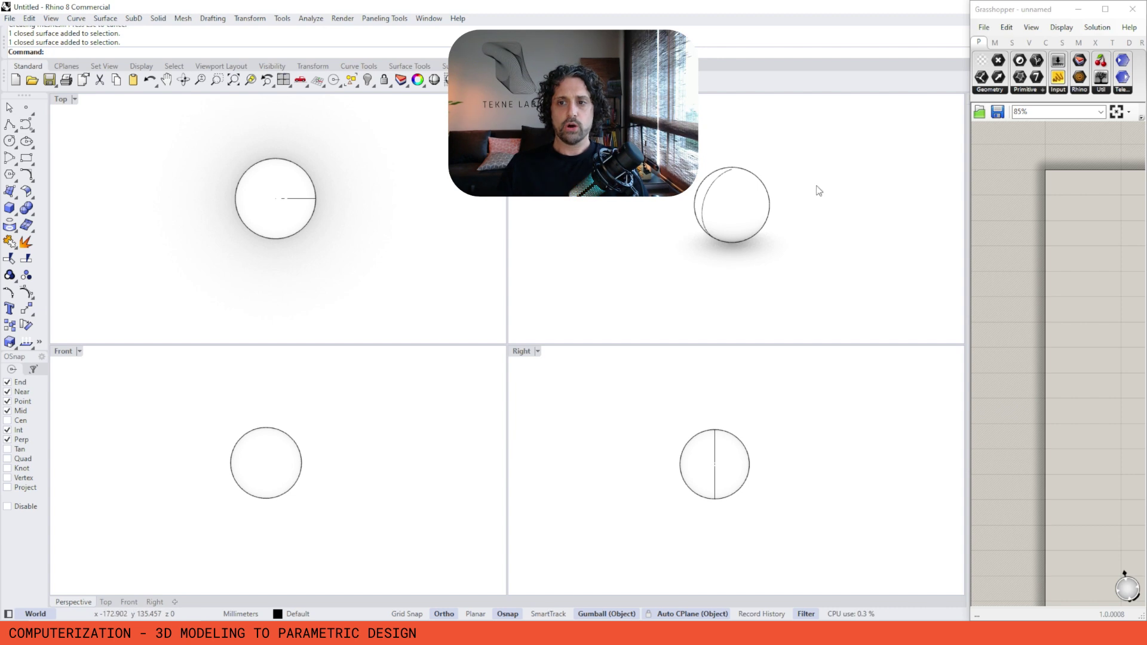
Step: Delete the 50 mm sphere and arrange the Grasshopper window to fill half of the screen beside the Rhino viewports
{"action": "left_click_drag", "start_coordinate": [1005, 10], "coordinate": [1016, 288]}
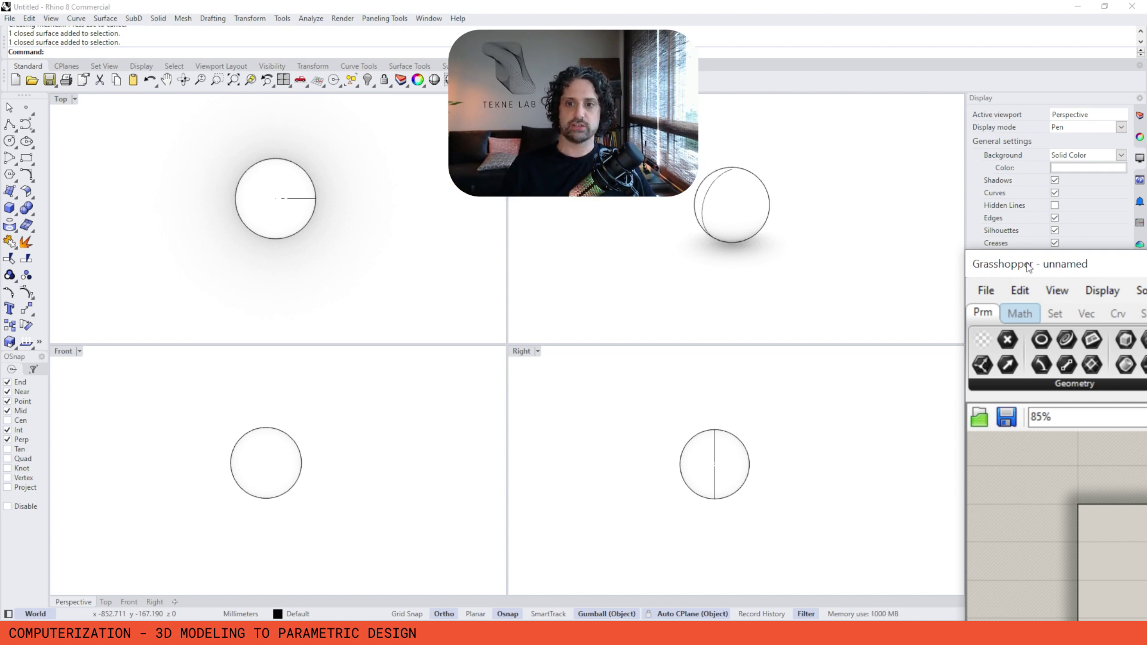
{"action": "left_click_drag", "start_coordinate": [1028, 267], "coordinate": [894, 54]}
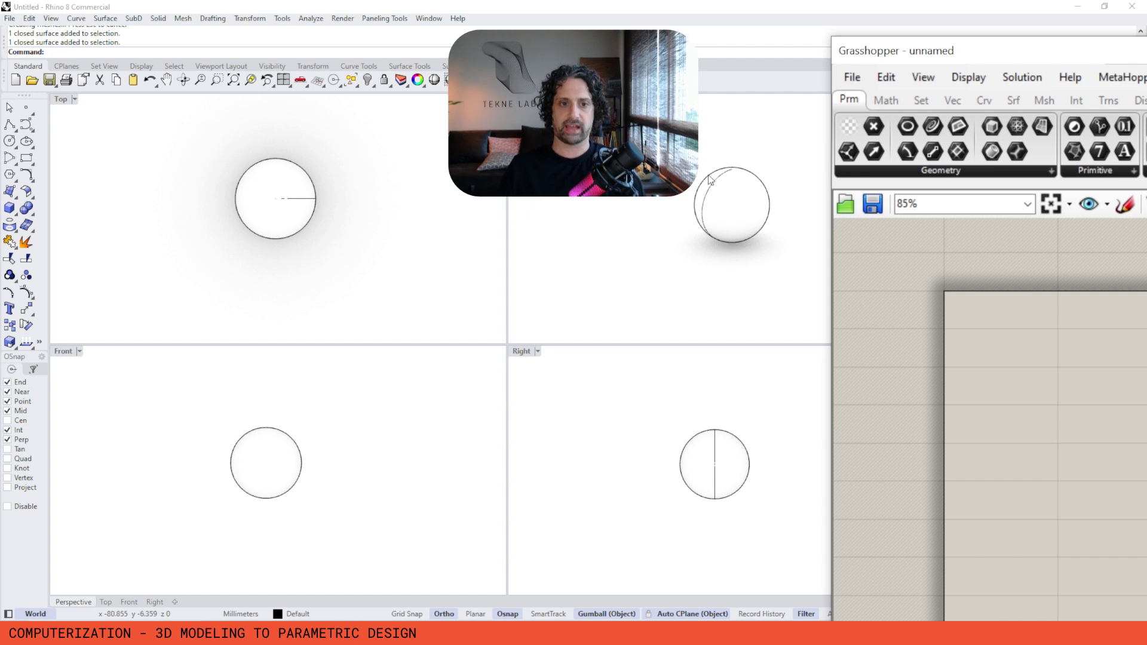
{"action": "left_click", "coordinate": [238, 185]}
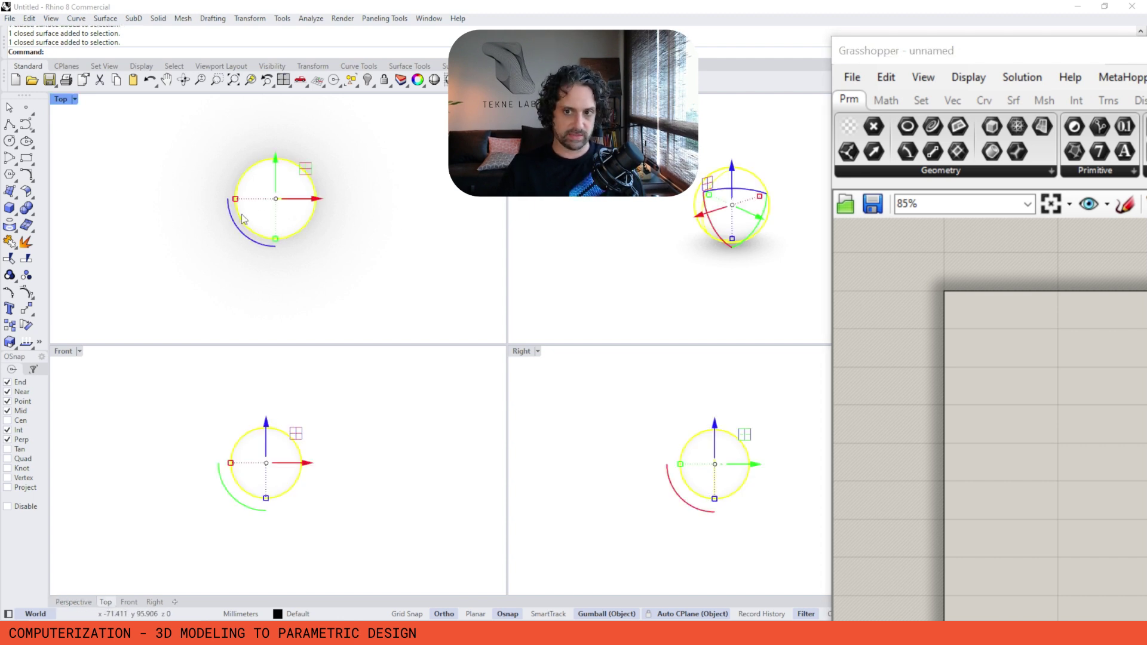
{"action": "key", "text": "Delete"}
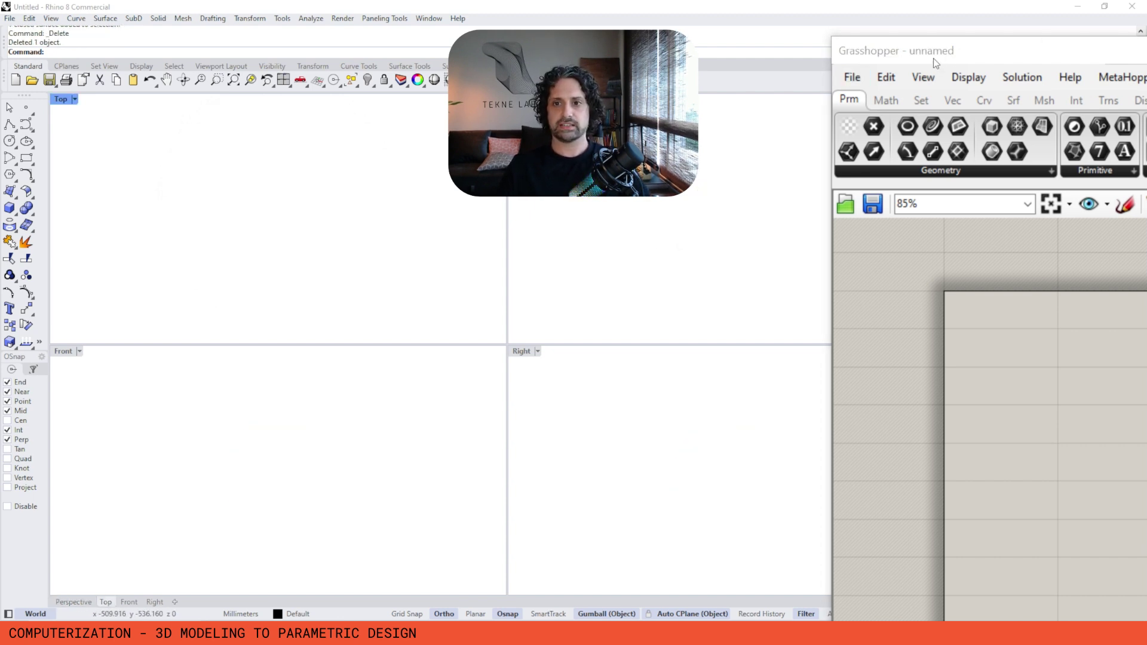
{"action": "key", "text": "super+Right"}
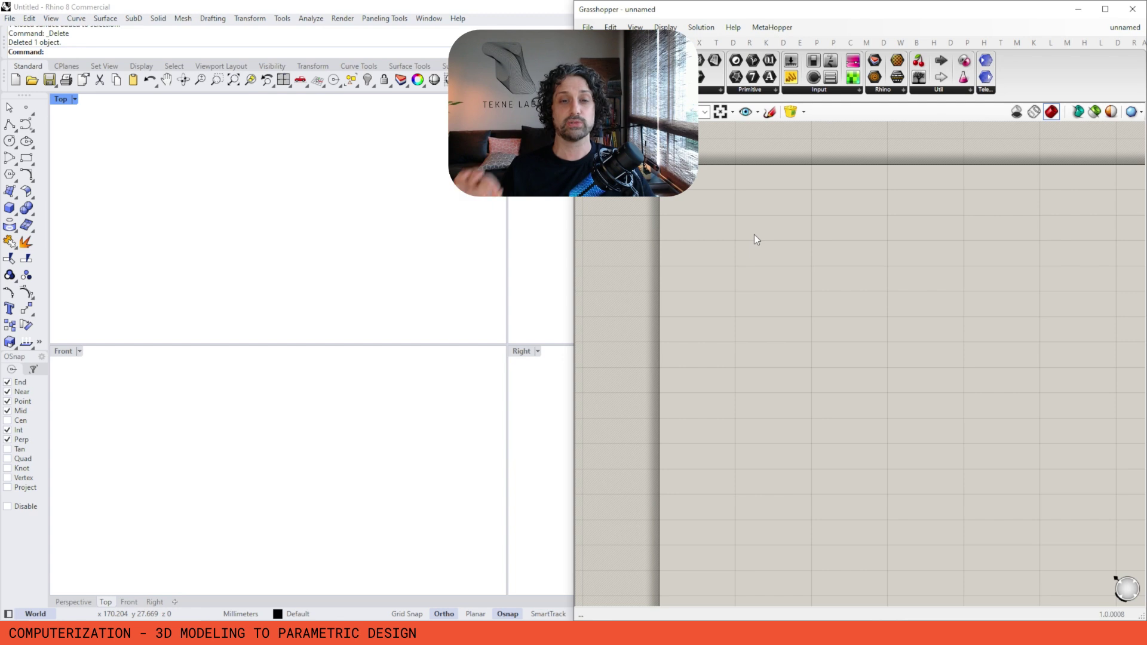
Step: Add a Sphere component to the empty Grasshopper canvas
{"action": "double_click", "coordinate": [801, 230]}
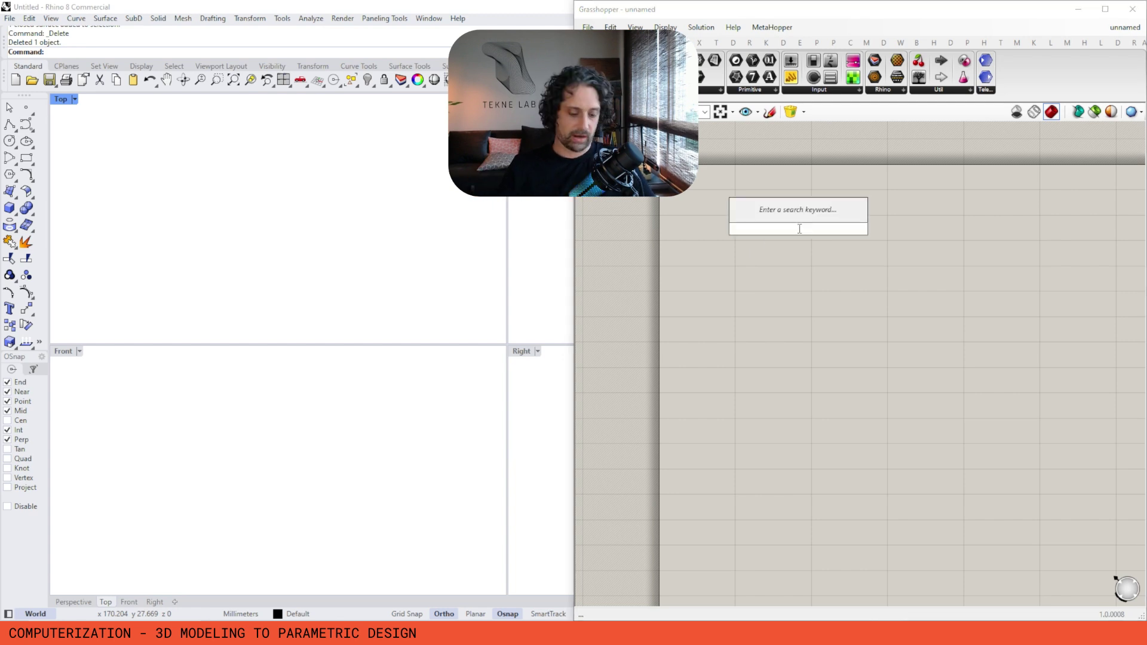
{"action": "type", "text": "spher"}
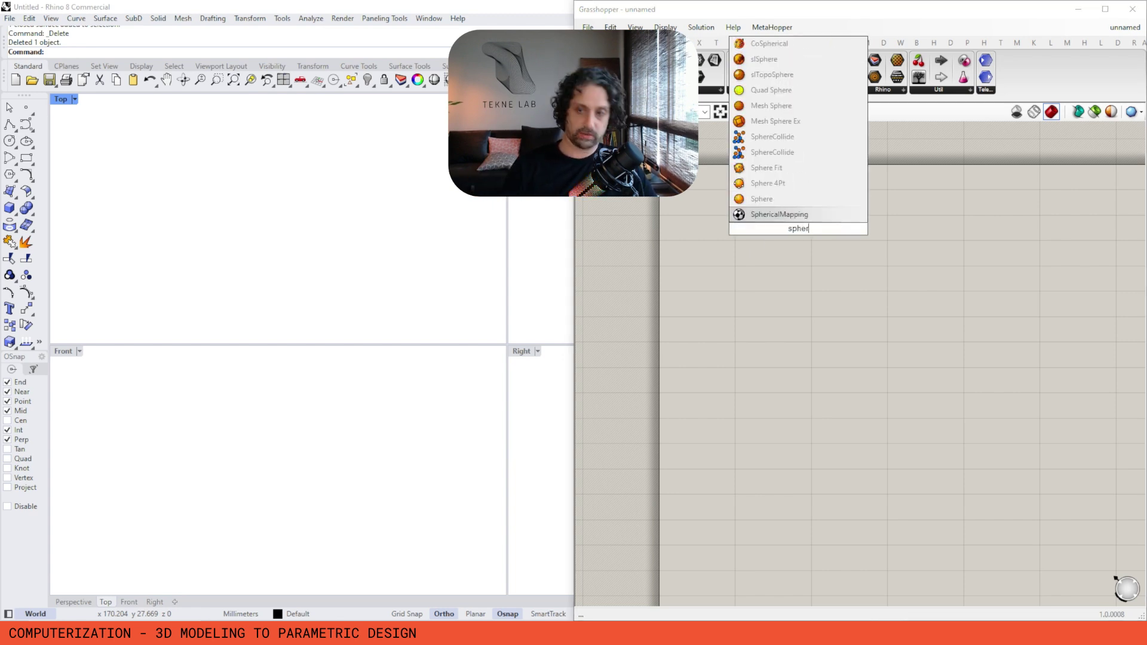
{"action": "left_click", "coordinate": [762, 216]}
{"action": "scroll", "coordinate": [763, 217], "scroll_direction": "up", "scroll_amount": 4}
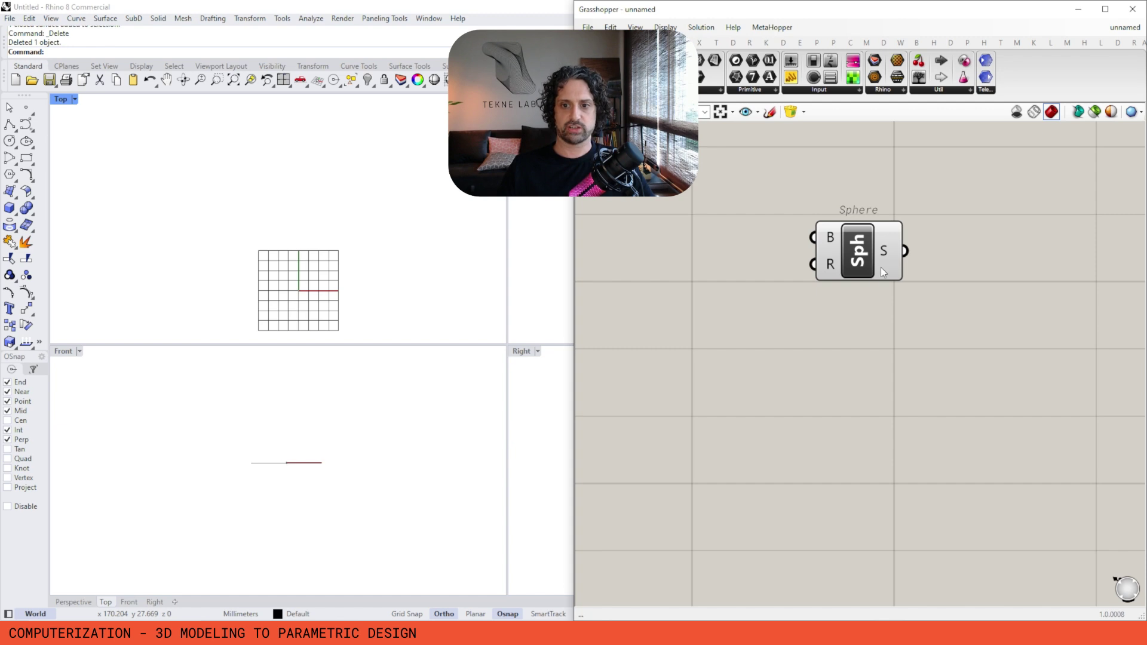
{"action": "right_click_drag", "start_coordinate": [505, 263], "coordinate": [457, 220]}
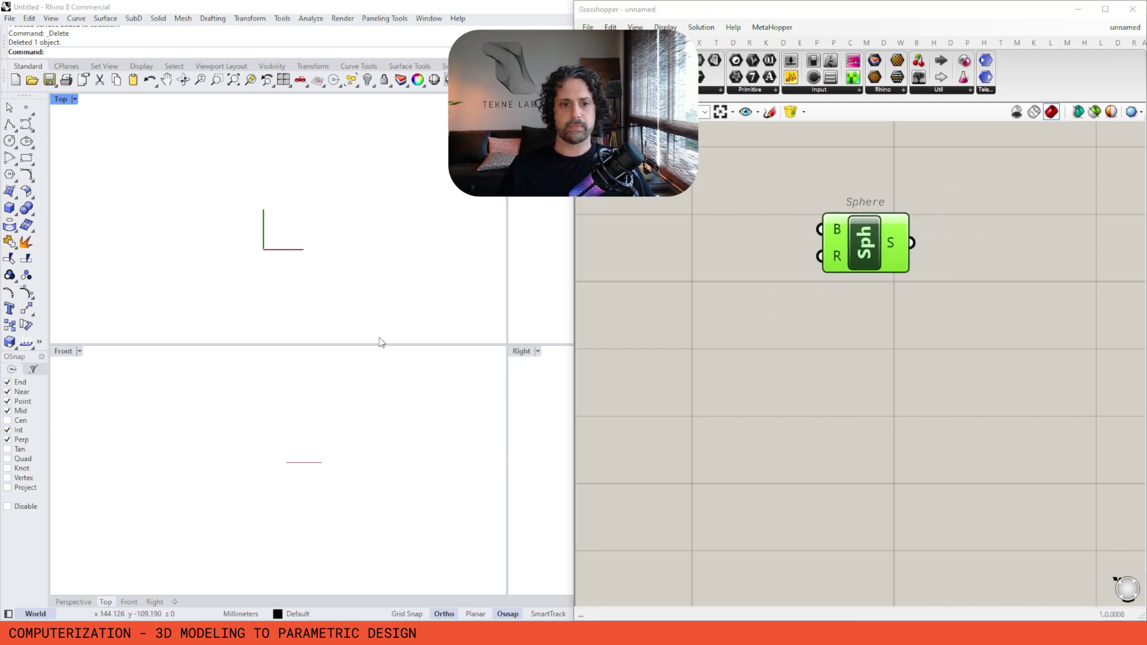
{"action": "right_click_drag", "start_coordinate": [349, 448], "coordinate": [319, 458]}
{"action": "left_click", "coordinate": [801, 283]}
{"action": "right_click_drag", "start_coordinate": [855, 230], "coordinate": [928, 238]}
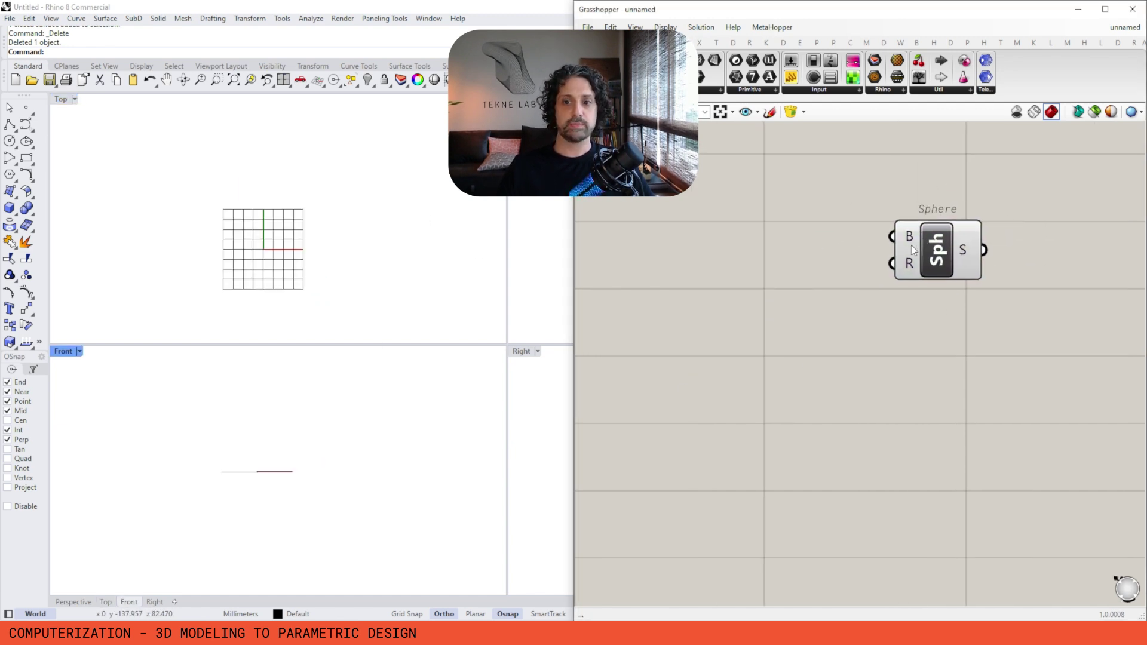
Step: Add a Construct Point component beside the Sphere and connect its point output to the Sphere's base input
{"action": "mouse_move", "coordinate": [903, 237]}
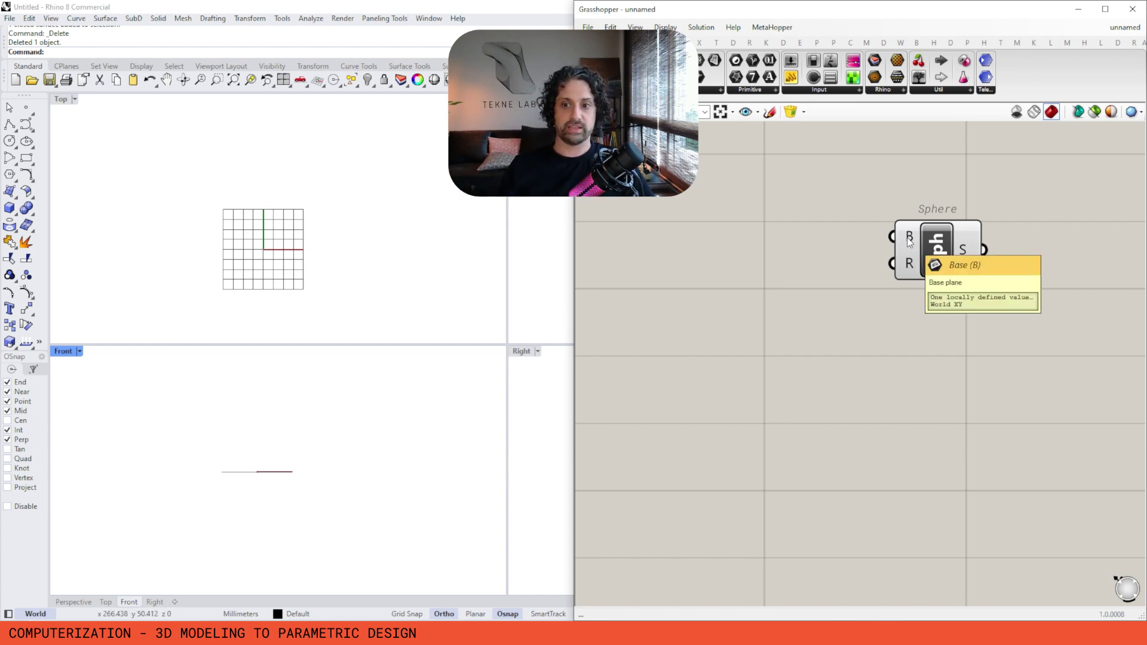
{"action": "double_click", "coordinate": [827, 230]}
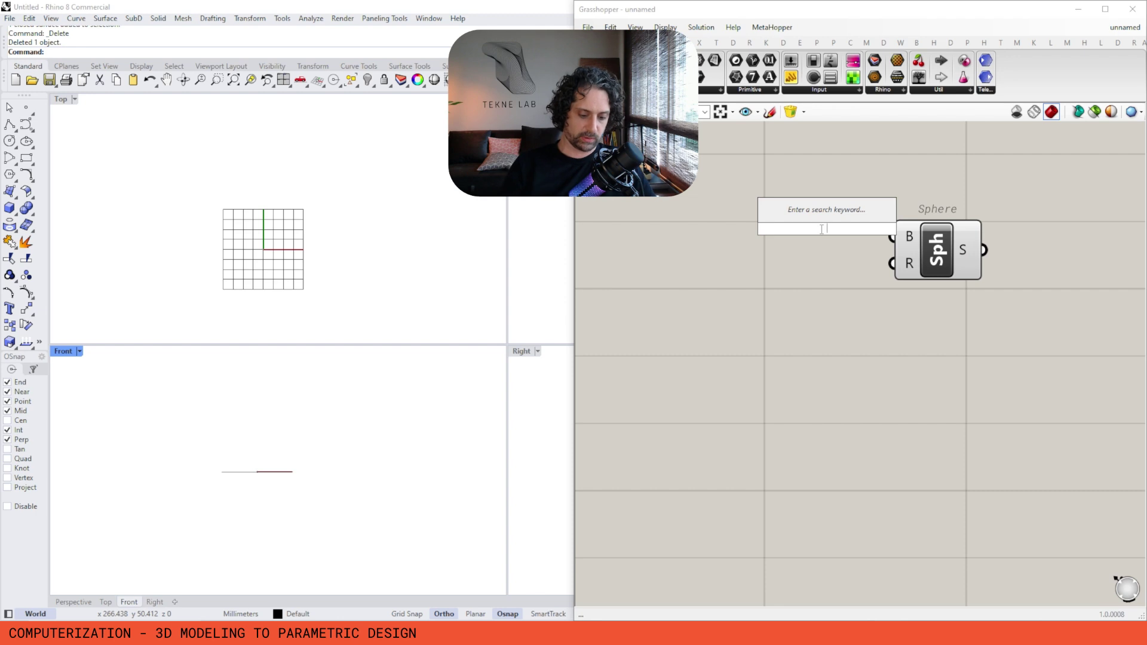
{"action": "type", "text": "xyz"}
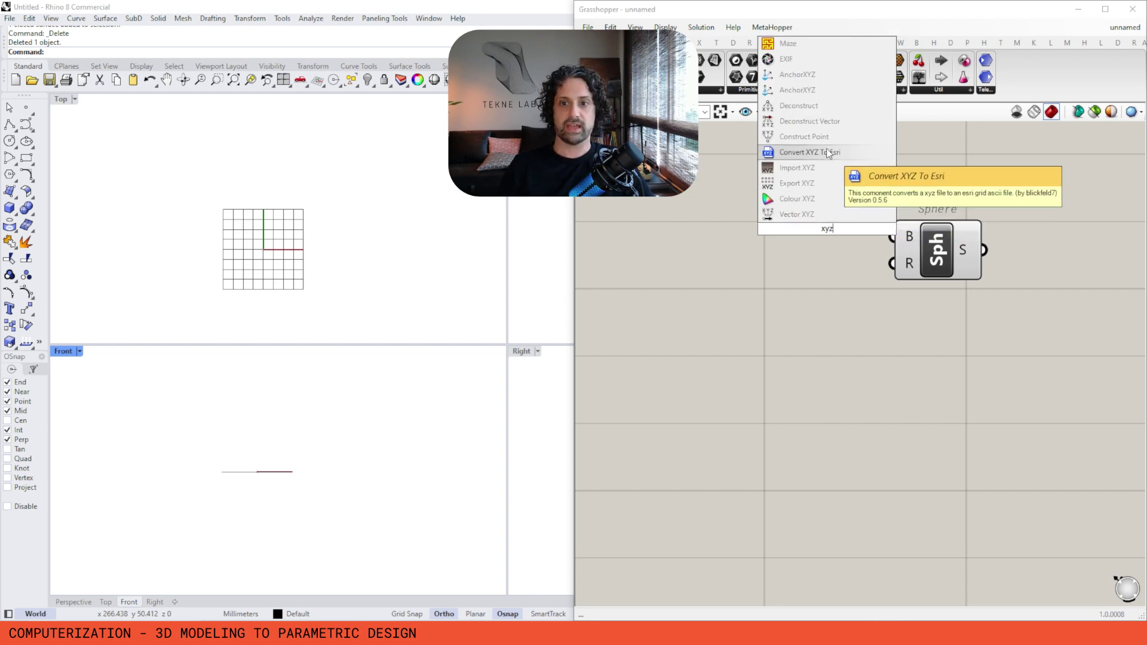
{"action": "left_click", "coordinate": [826, 143]}
{"action": "left_click_drag", "start_coordinate": [874, 229], "coordinate": [970, 247]}
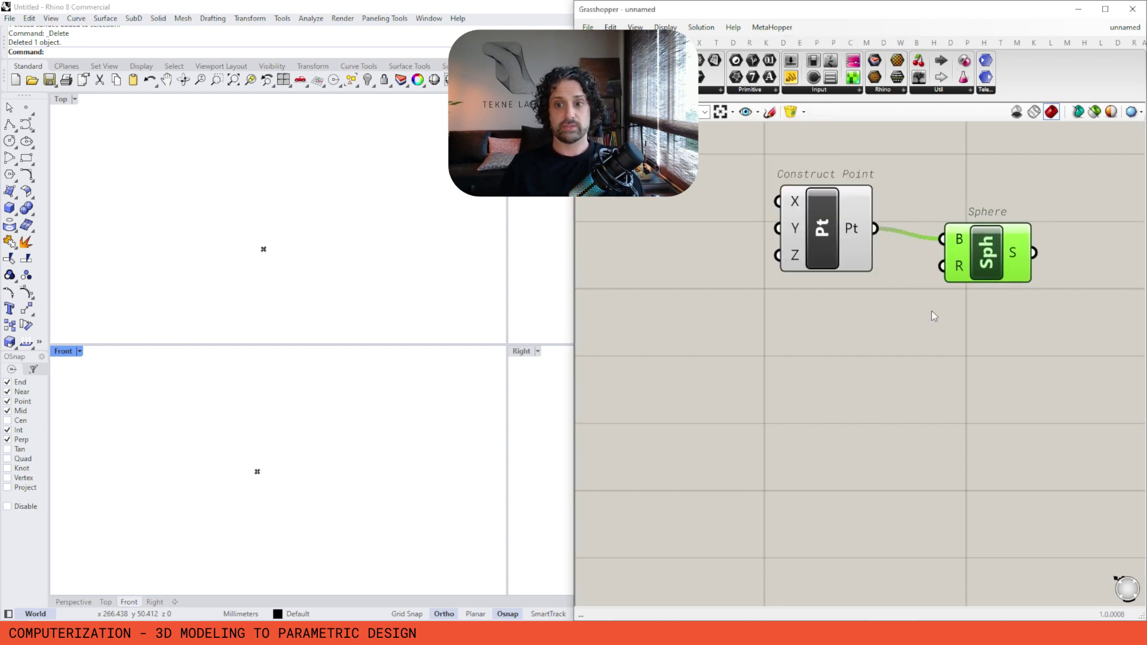
{"action": "left_click", "coordinate": [934, 316]}
{"action": "left_click_drag", "start_coordinate": [822, 225], "coordinate": [818, 216]}
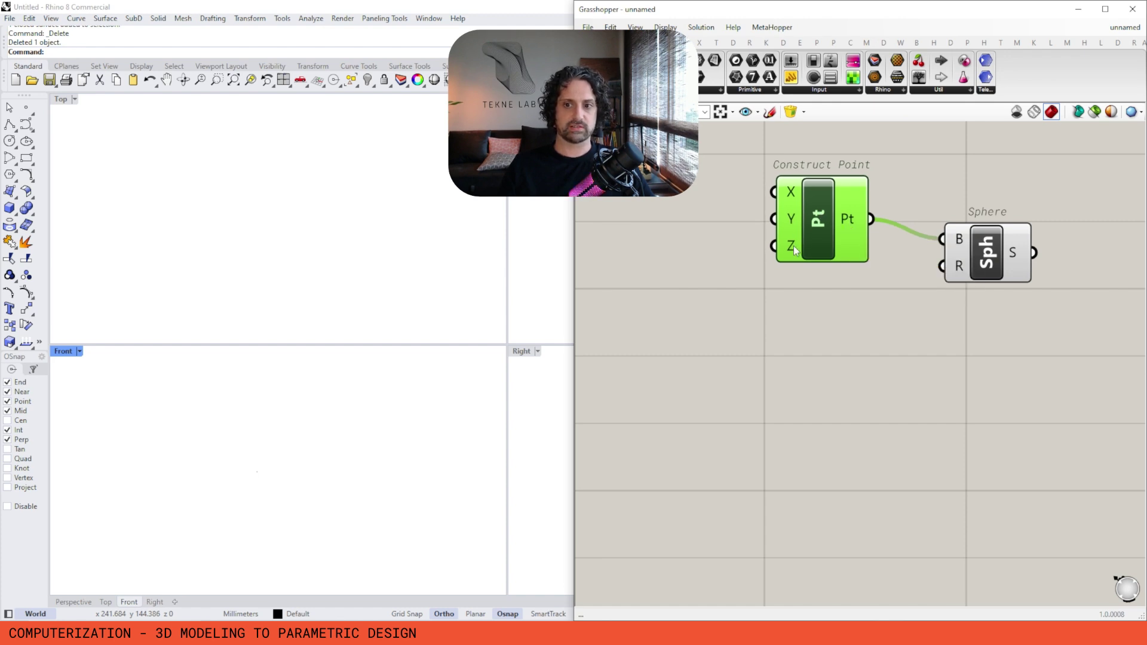
Step: Add a panel containing 100 below Construct Point and connect it to the Sphere's radius input
{"action": "left_click", "coordinate": [802, 328]}
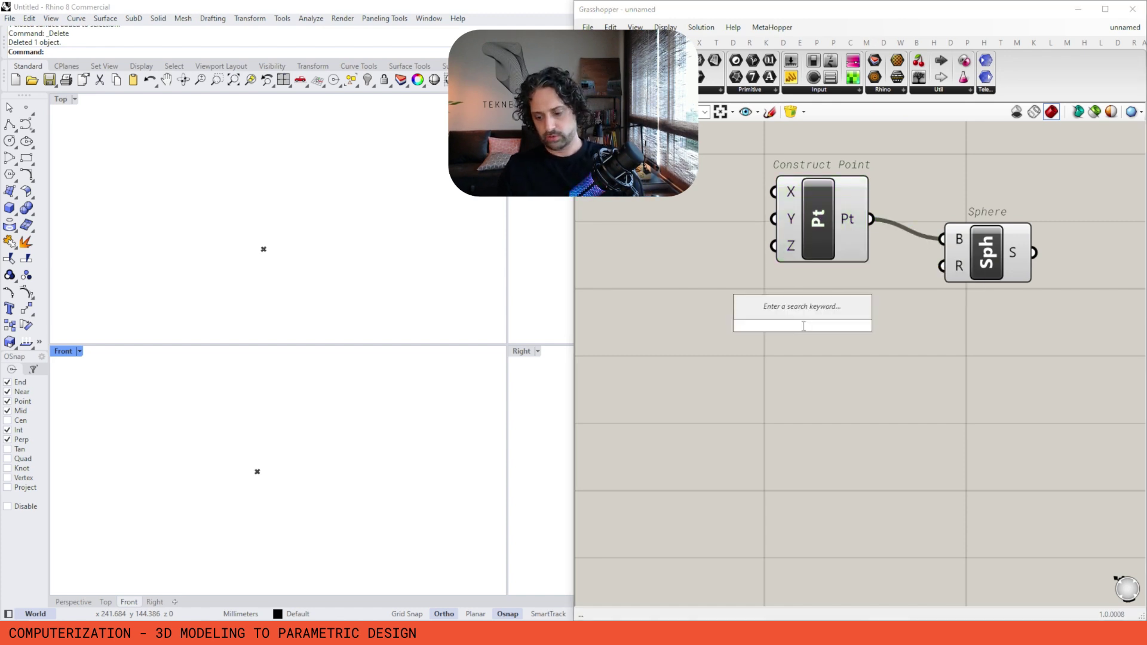
{"action": "type", "text": "//100"}
{"action": "key", "text": "Return"}
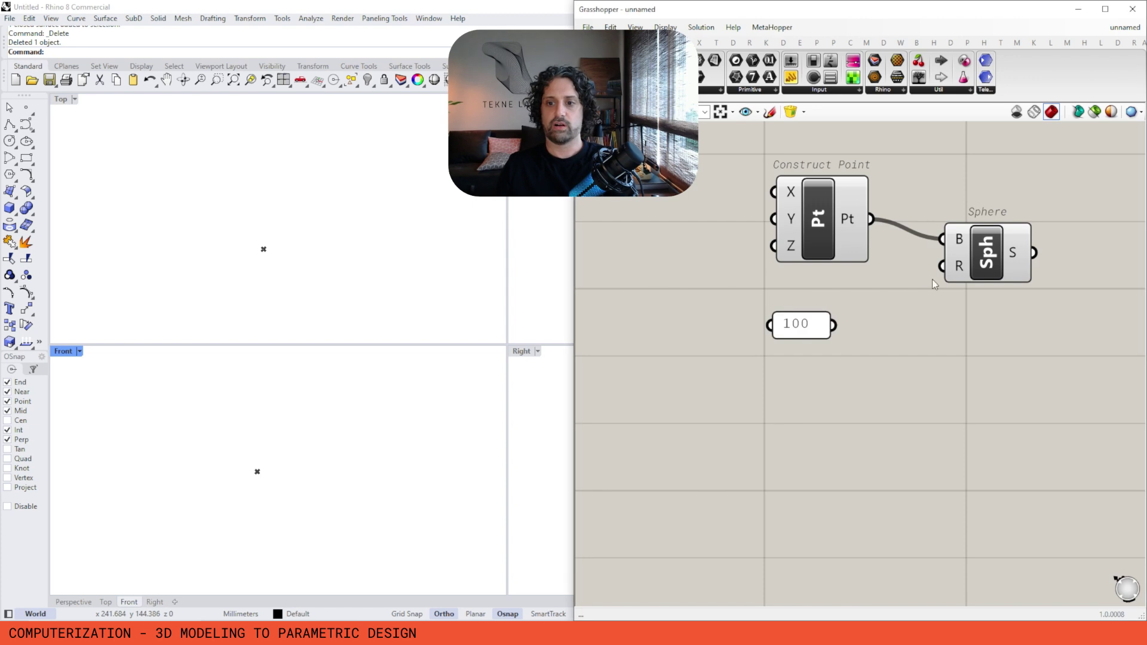
{"action": "left_click_drag", "start_coordinate": [943, 266], "coordinate": [819, 325]}
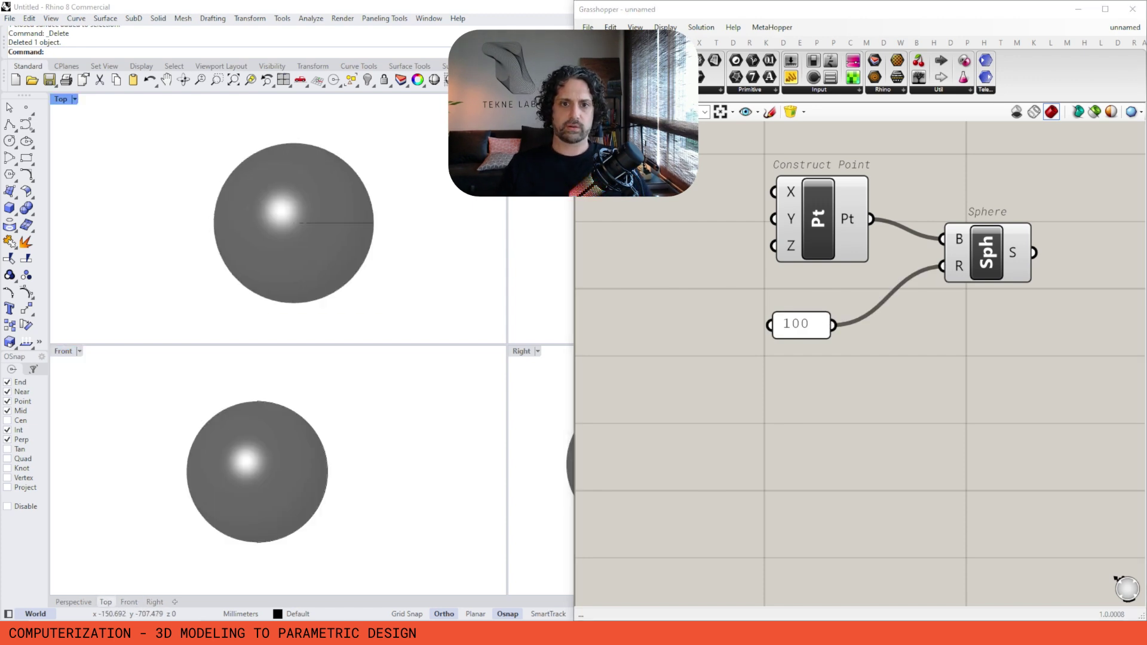
Step: Narrow the Grasshopper window to uncover all four Rhino viewports and reframe both the spheres and the definition
{"action": "left_click_drag", "start_coordinate": [572, 209], "coordinate": [816, 209]}
{"action": "right_click_drag", "start_coordinate": [655, 511], "coordinate": [728, 517]}
{"action": "right_click_drag", "start_coordinate": [316, 476], "coordinate": [360, 470]}
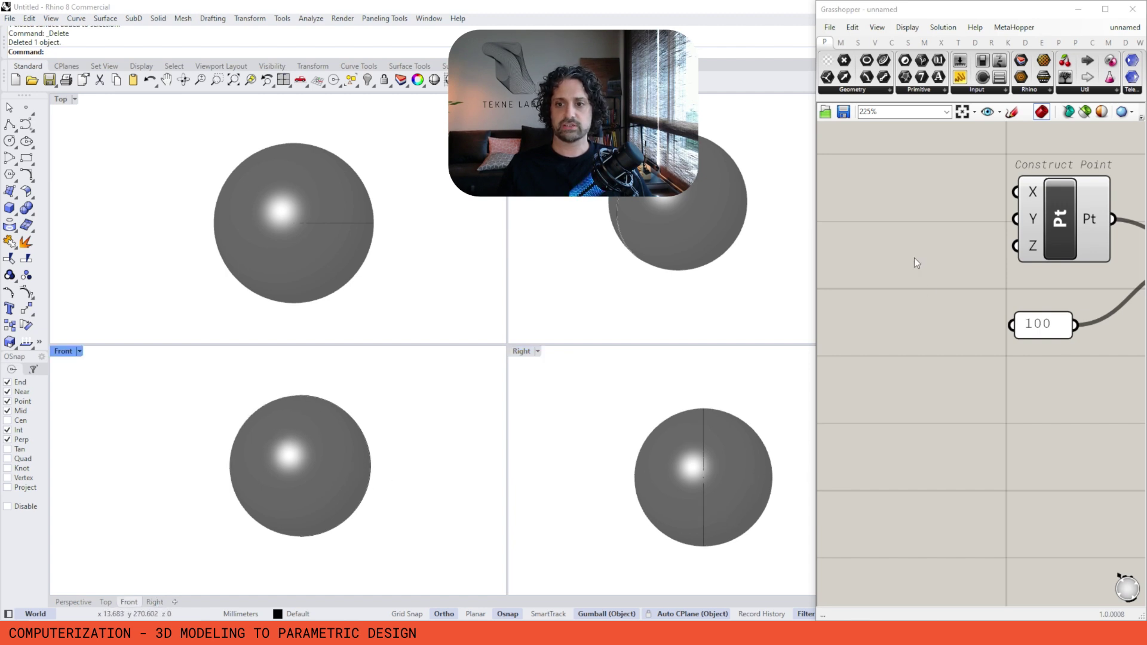
{"action": "scroll", "coordinate": [921, 242], "scroll_direction": "down", "scroll_amount": 2}
{"action": "right_click_drag", "start_coordinate": [982, 228], "coordinate": [899, 257]}
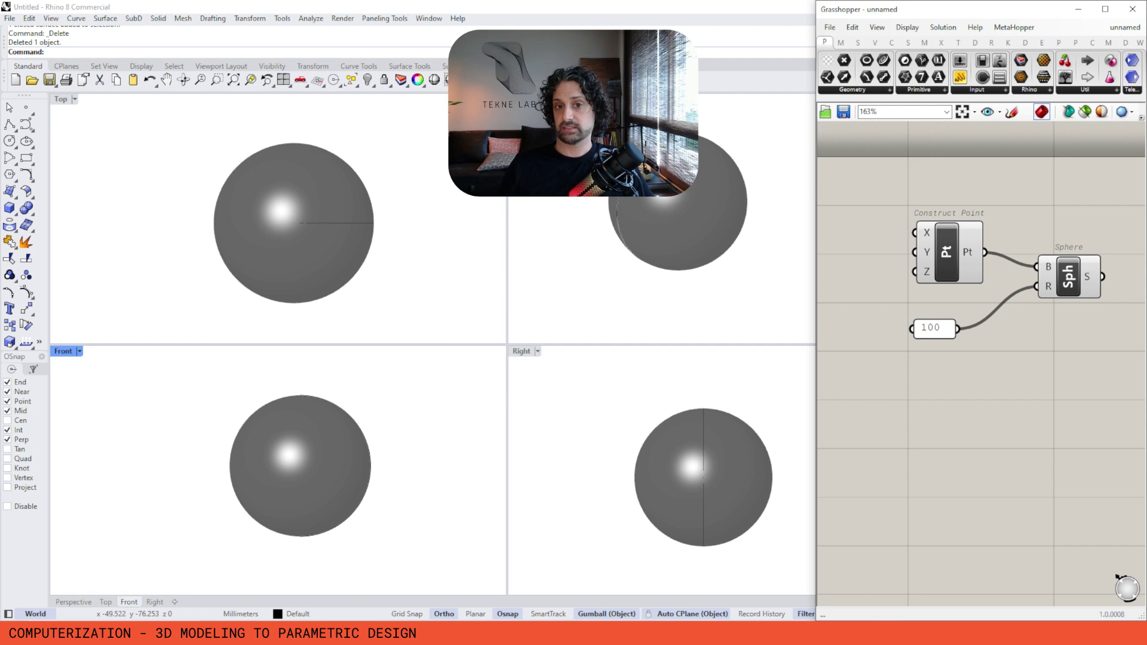
{"action": "right_click_drag", "start_coordinate": [689, 187], "coordinate": [693, 189], "text": "shift"}
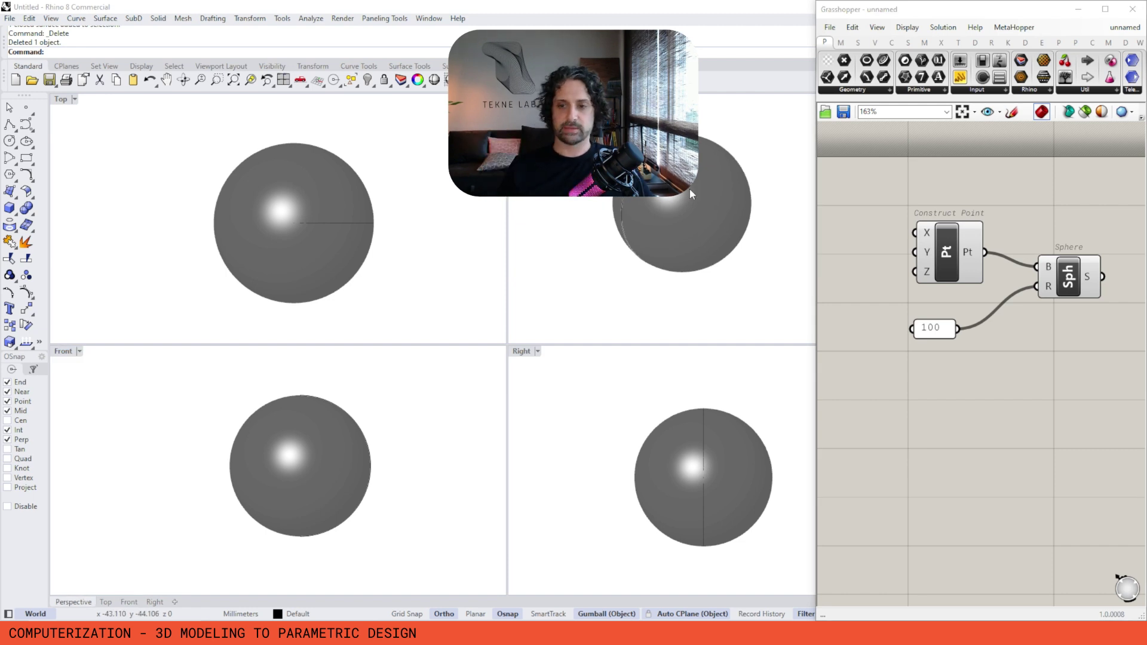
Step: Select the whole definition to highlight it, then shift the Construct Point and Sphere components slightly and deselect everything
{"action": "right_click_drag", "start_coordinate": [1063, 211], "coordinate": [1046, 202]}
{"action": "left_click_drag", "start_coordinate": [1054, 192], "coordinate": [915, 375]}
{"action": "scroll", "coordinate": [1066, 267], "scroll_direction": "down", "scroll_amount": 3}
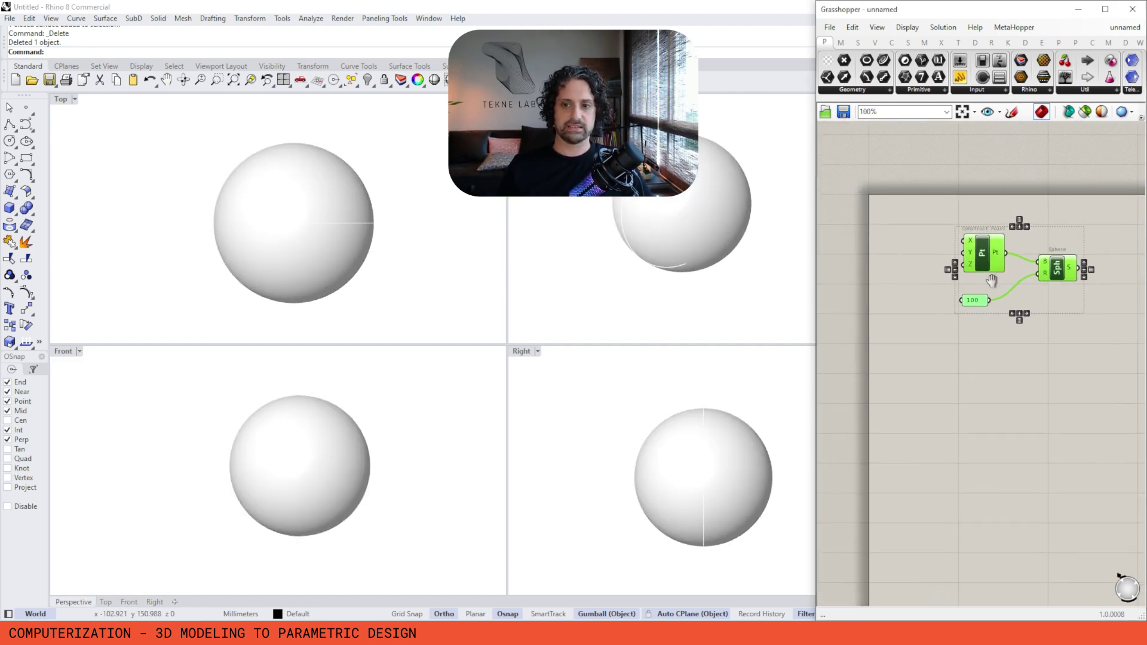
{"action": "left_click", "coordinate": [1042, 294]}
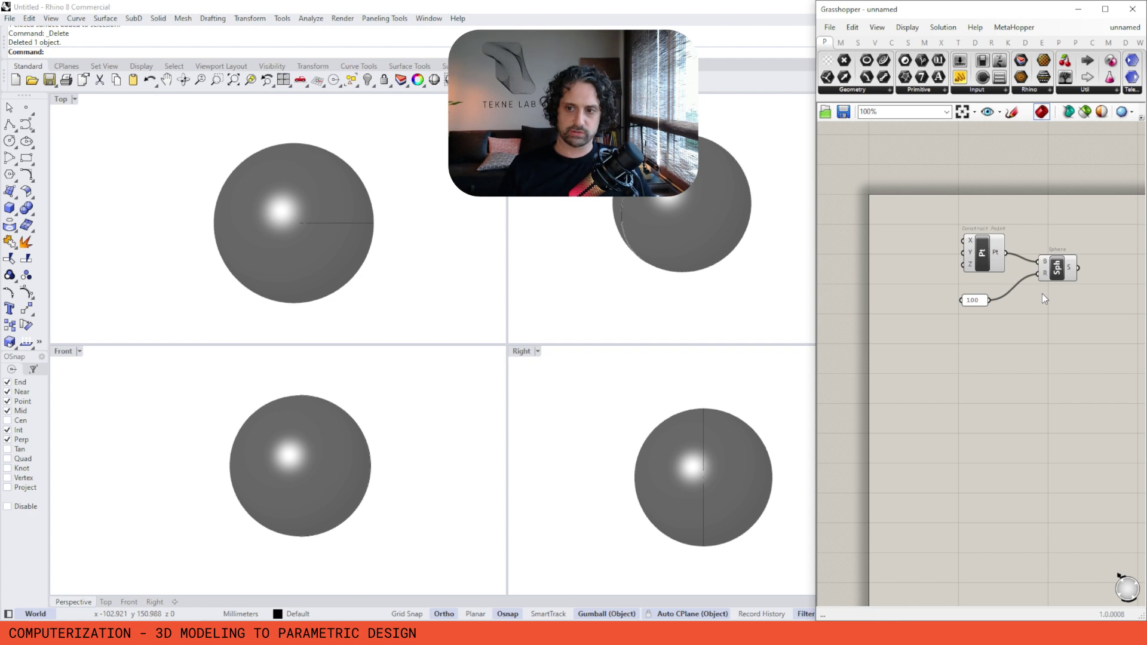
{"action": "left_click_drag", "start_coordinate": [994, 261], "coordinate": [987, 259]}
{"action": "left_click_drag", "start_coordinate": [1060, 269], "coordinate": [1051, 272]}
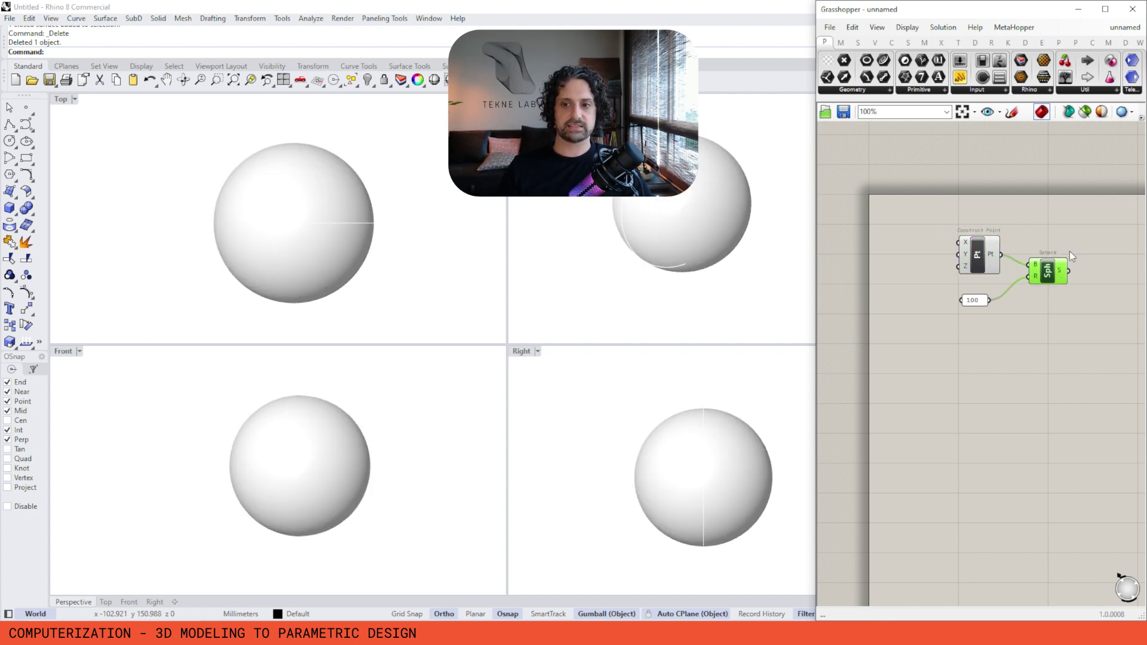
{"action": "right_click_drag", "start_coordinate": [949, 261], "coordinate": [965, 259]}
{"action": "left_click", "coordinate": [955, 255]}
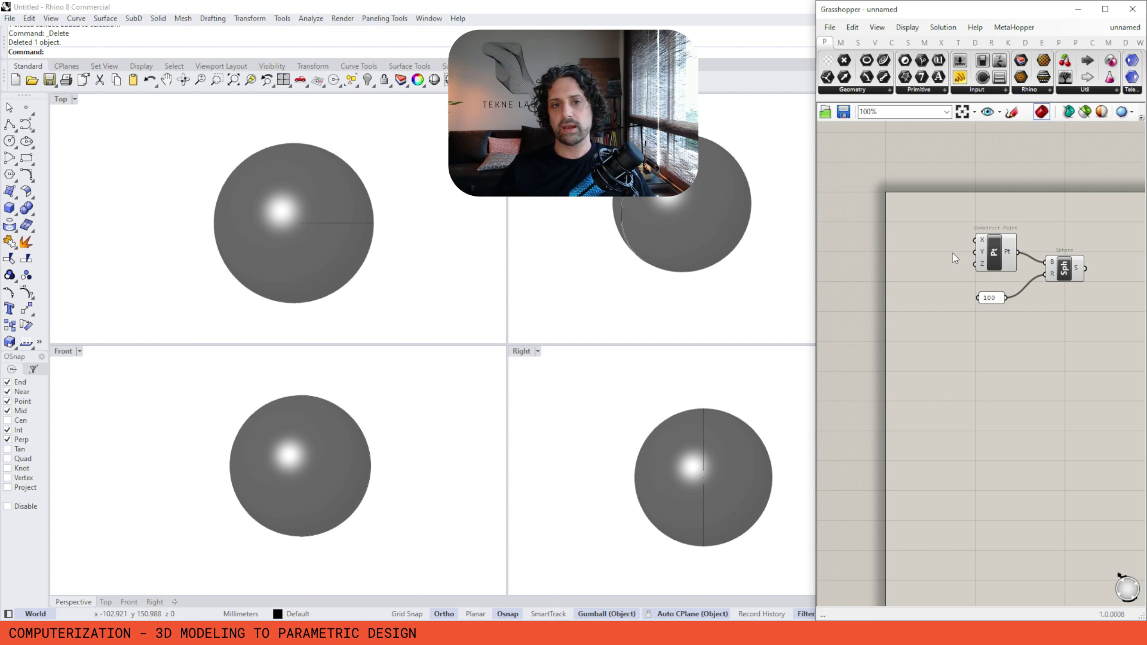
Step: Set the radius panel's value to 50
{"action": "scroll", "coordinate": [952, 253], "scroll_direction": "up", "scroll_amount": 3}
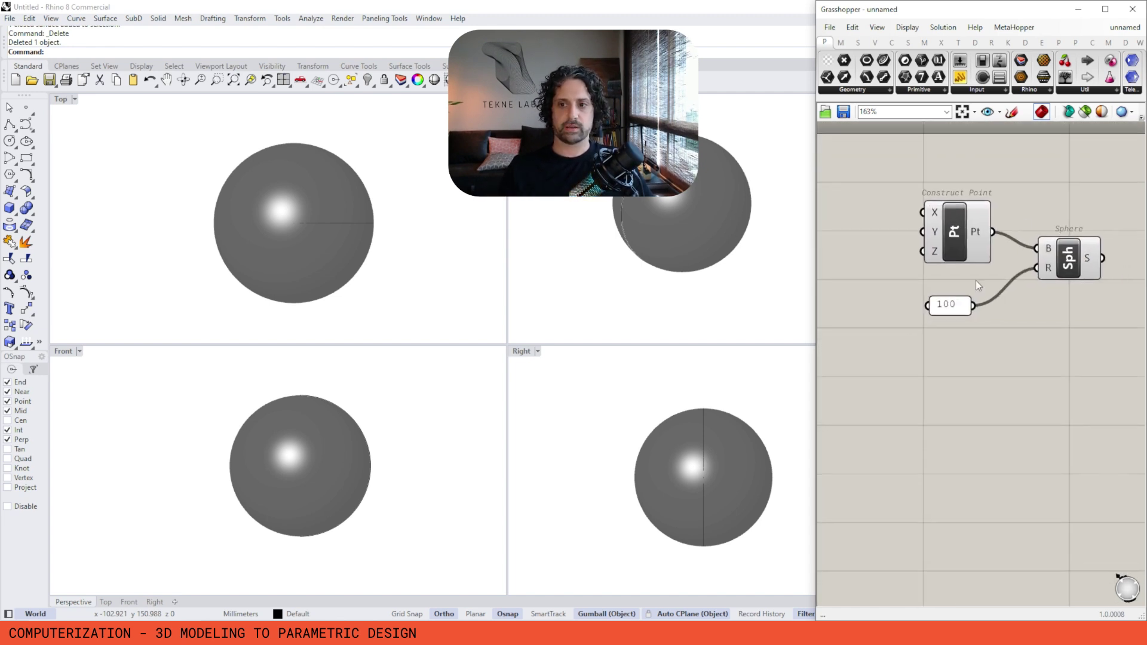
{"action": "double_click", "coordinate": [949, 304]}
{"action": "type", "text": "50"}
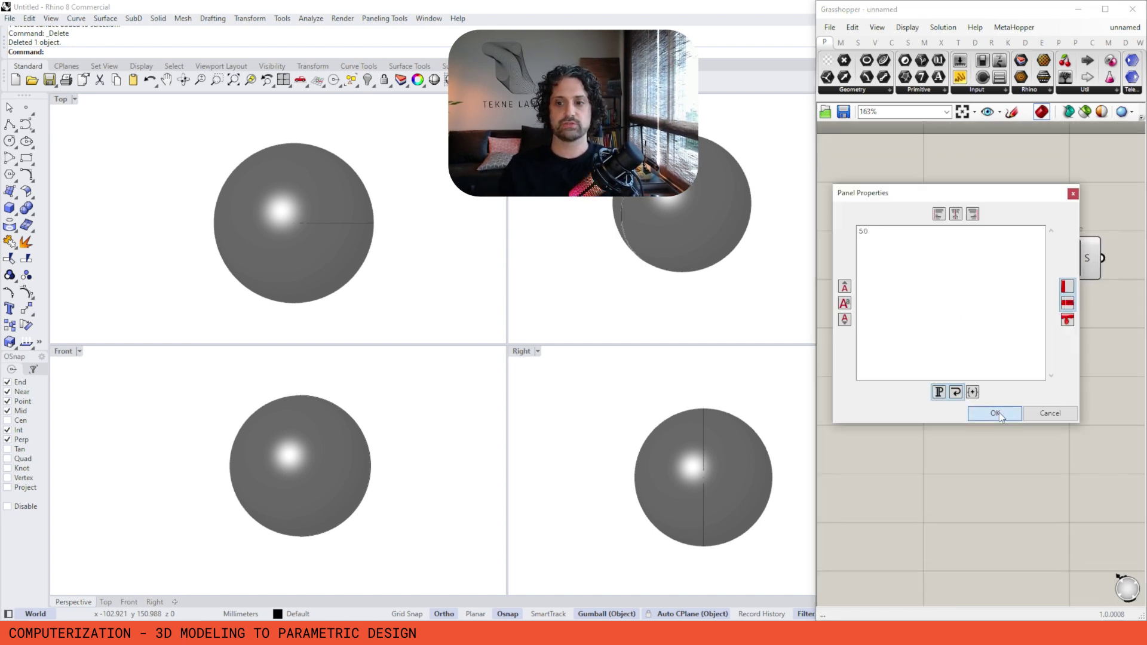
{"action": "left_click", "coordinate": [995, 414]}
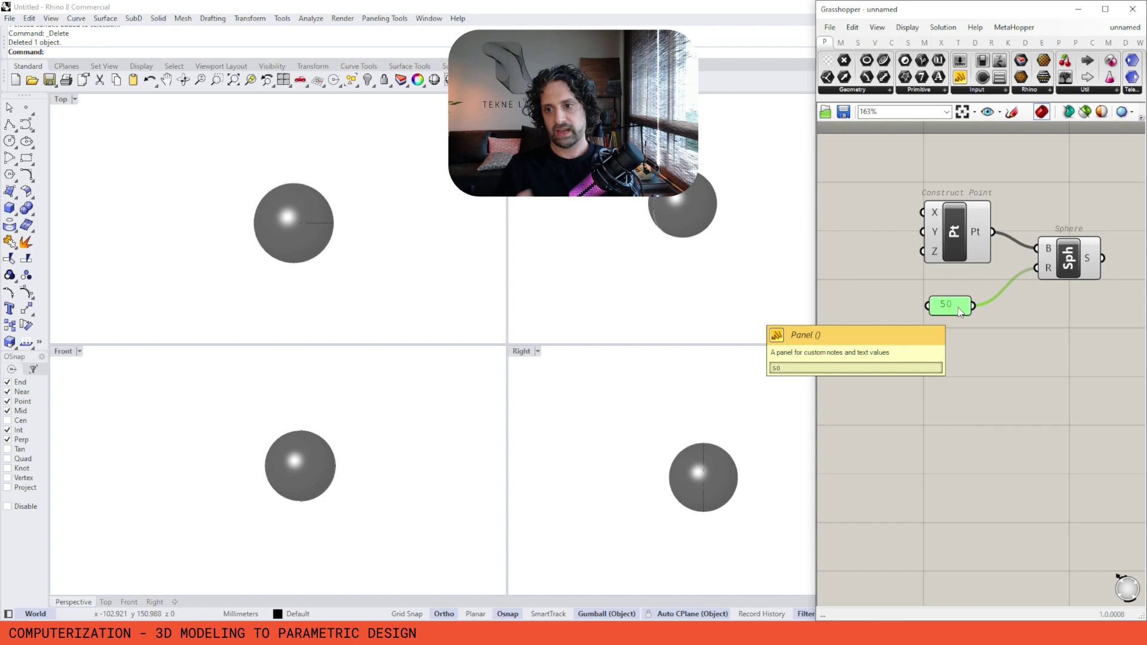
Step: Try a value of 1100 in the radius panel and undo the change
{"action": "double_click", "coordinate": [959, 309]}
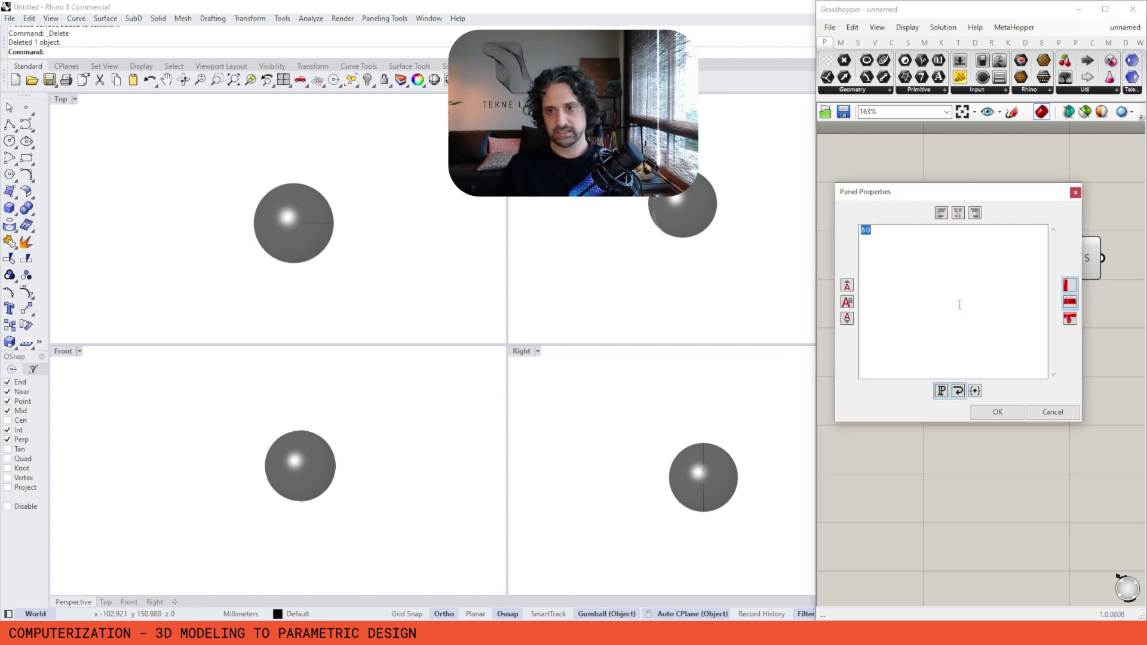
{"action": "type", "text": "1100"}
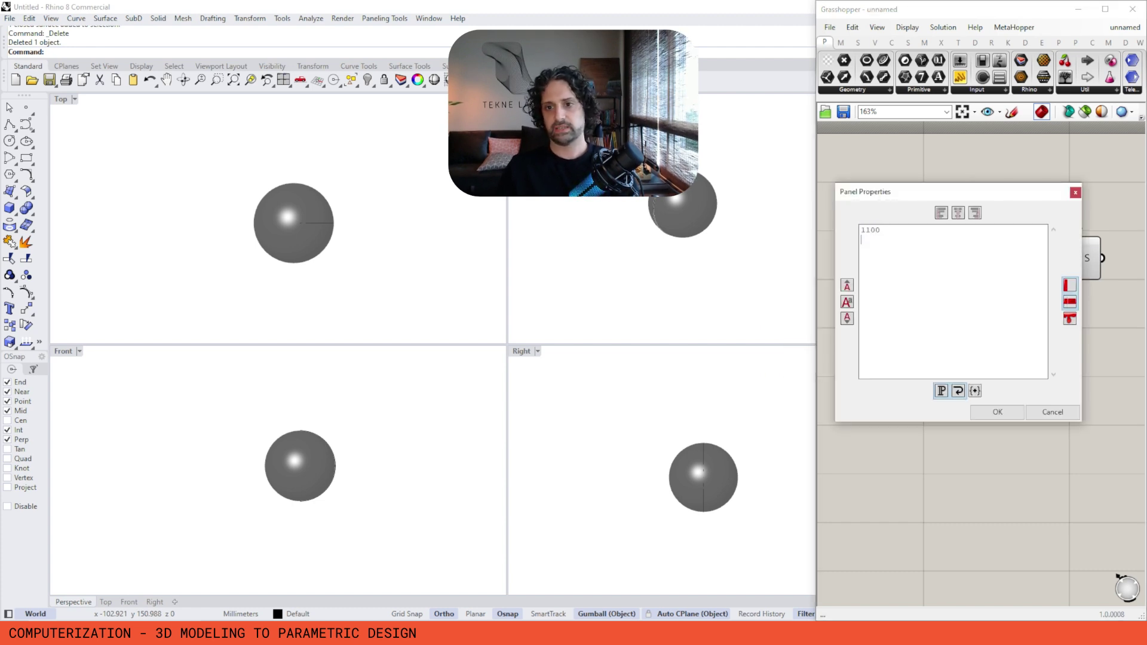
{"action": "key", "text": "Return"}
{"action": "left_click", "coordinate": [998, 412]}
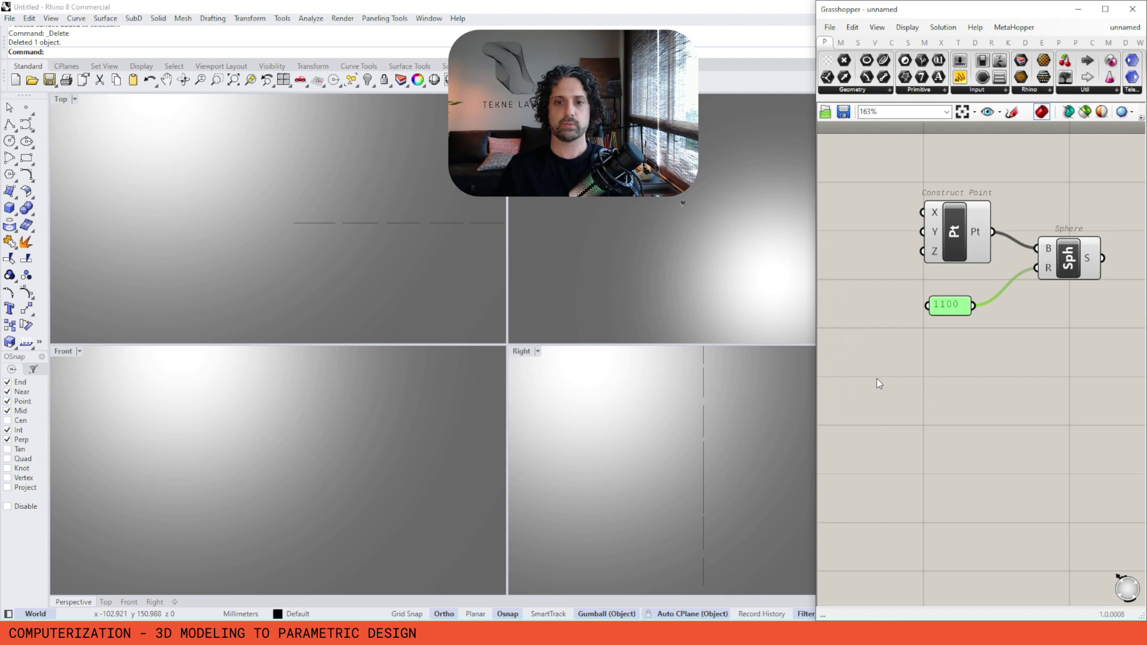
{"action": "key", "text": "ctrl+z"}
{"action": "right_click_drag", "start_coordinate": [939, 230], "coordinate": [997, 243]}
{"action": "scroll", "coordinate": [979, 241], "scroll_direction": "down", "scroll_amount": 2}
{"action": "scroll", "coordinate": [954, 275], "scroll_direction": "up", "scroll_amount": 2}
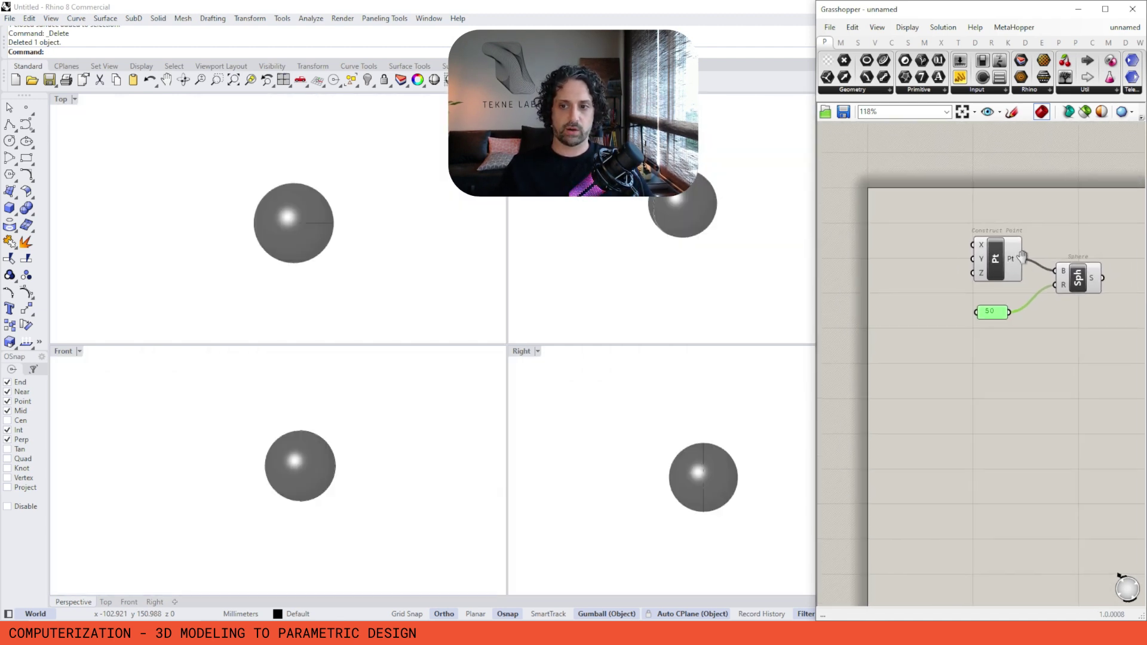
{"action": "scroll", "coordinate": [1092, 264], "scroll_direction": "down", "scroll_amount": 2}
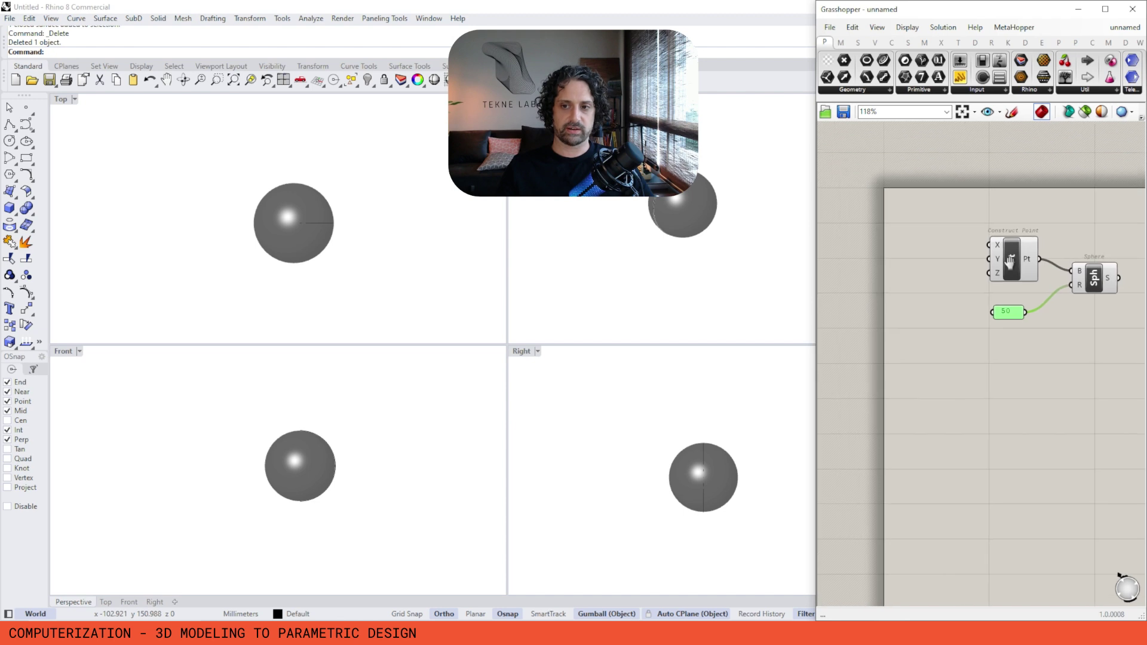
{"action": "scroll", "coordinate": [1007, 264], "scroll_direction": "up", "scroll_amount": 2}
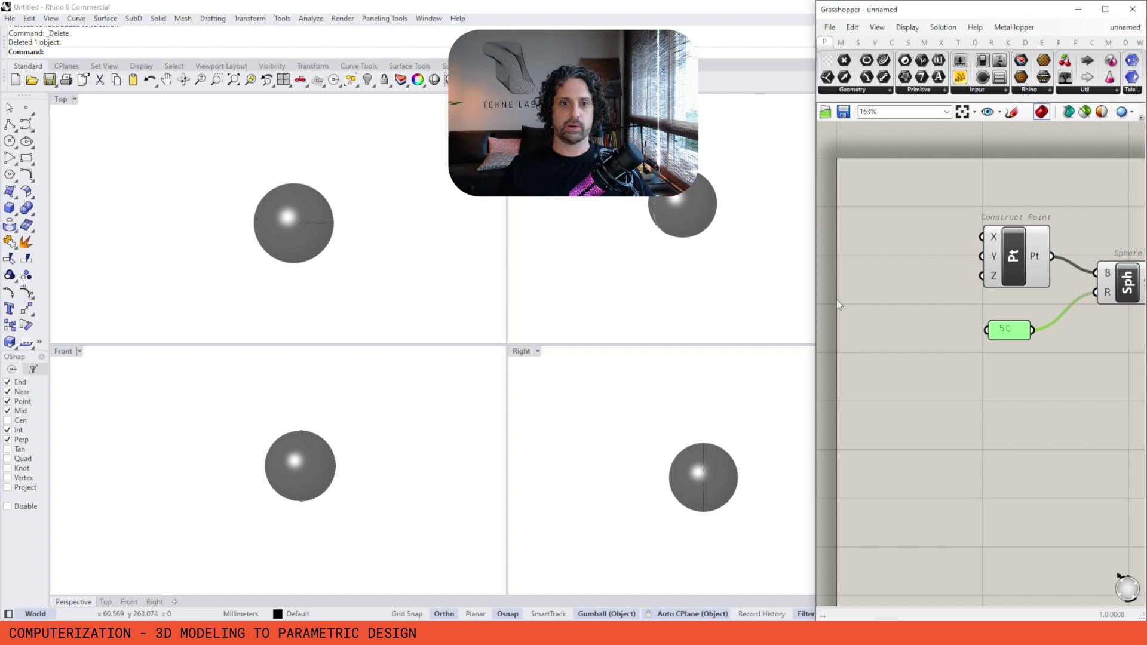
{"action": "right_click_drag", "start_coordinate": [773, 287], "coordinate": [765, 279]}
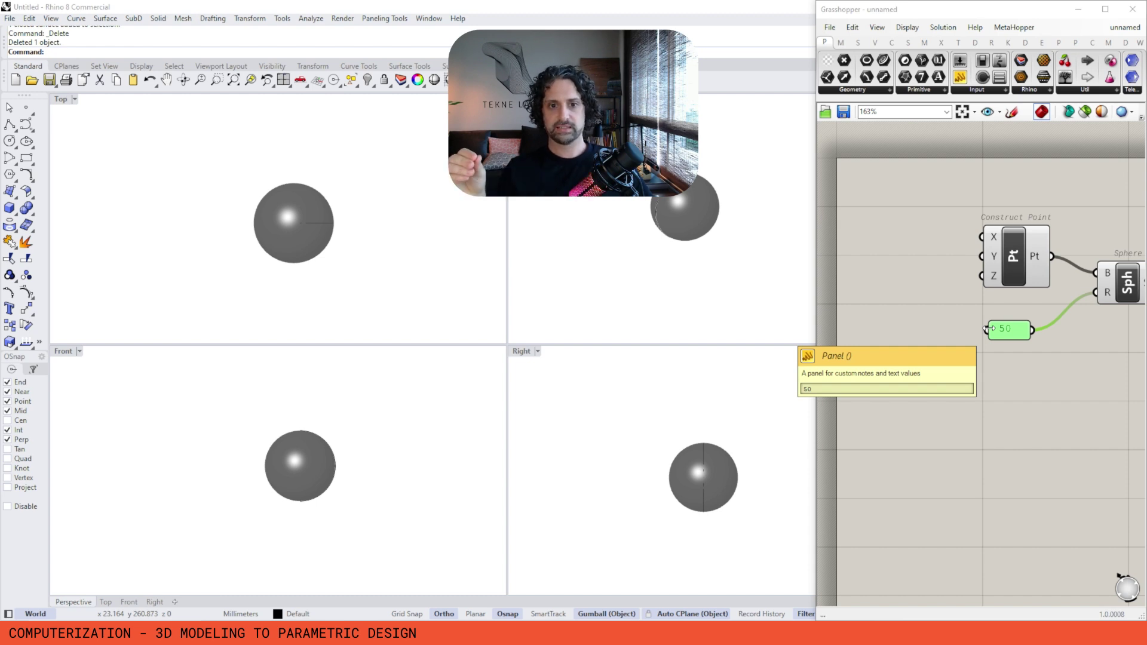
{"action": "right_click", "coordinate": [450, 409]}
{"action": "key", "text": "Escape"}
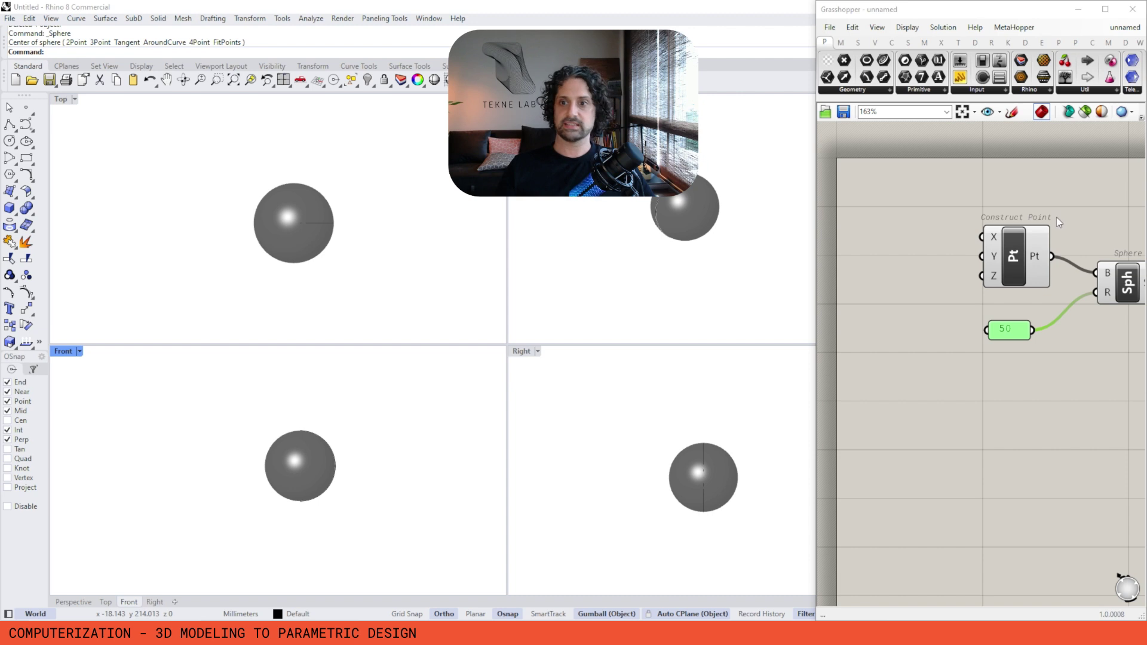
{"action": "right_click_drag", "start_coordinate": [1110, 204], "coordinate": [1022, 208]}
{"action": "left_click_drag", "start_coordinate": [1054, 195], "coordinate": [912, 411]}
{"action": "scroll", "coordinate": [1044, 245], "scroll_direction": "down", "scroll_amount": 2}
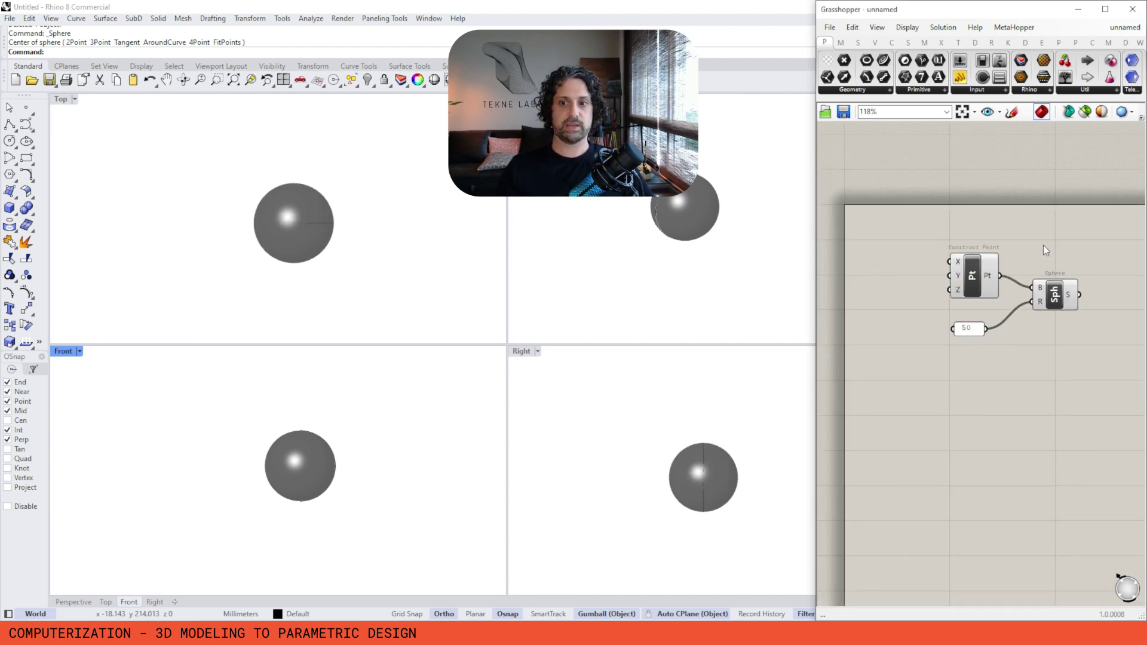
{"action": "left_click", "coordinate": [1070, 308]}
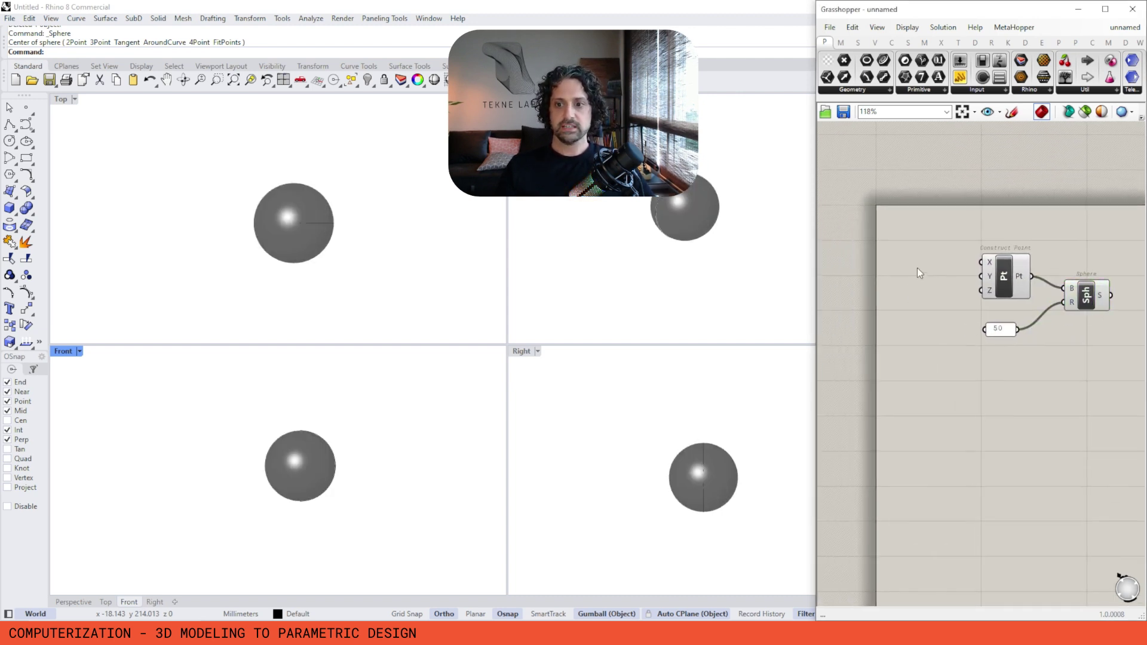
Step: Add a number slider from the value 100, connect it to Construct Point's X and Y inputs, and set it to 46
{"action": "double_click", "coordinate": [917, 268]}
{"action": "type", "text": "100"}
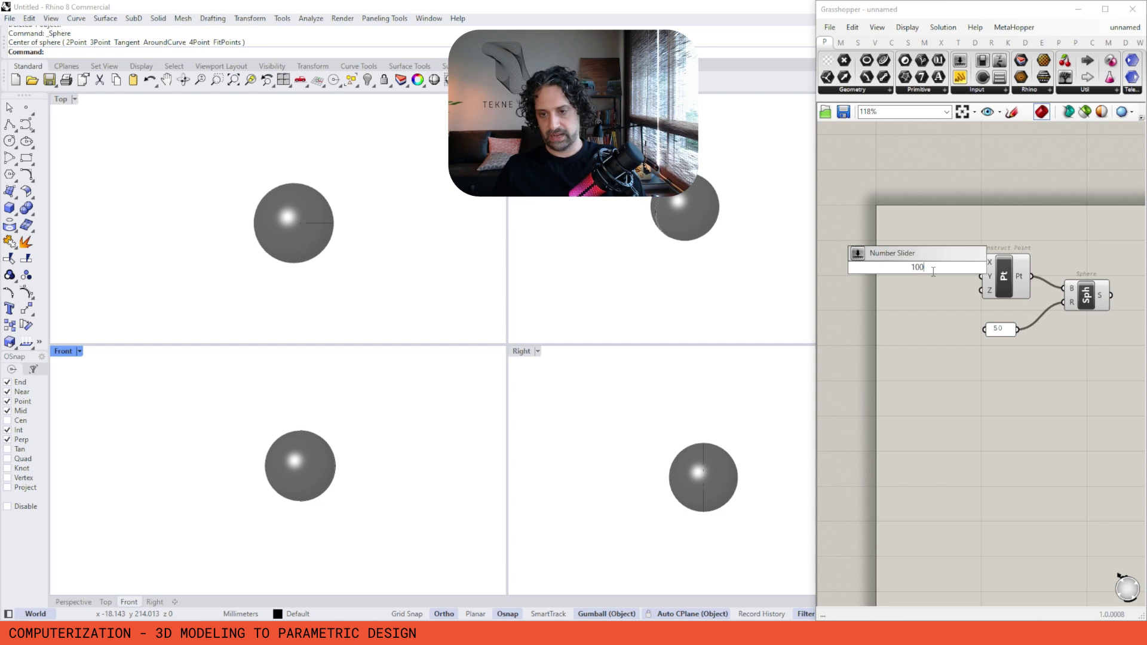
{"action": "key", "text": "Return"}
{"action": "scroll", "coordinate": [956, 275], "scroll_direction": "up", "scroll_amount": 2}
{"action": "left_click_drag", "start_coordinate": [965, 273], "coordinate": [958, 264]}
{"action": "left_click_drag", "start_coordinate": [972, 261], "coordinate": [886, 260]}
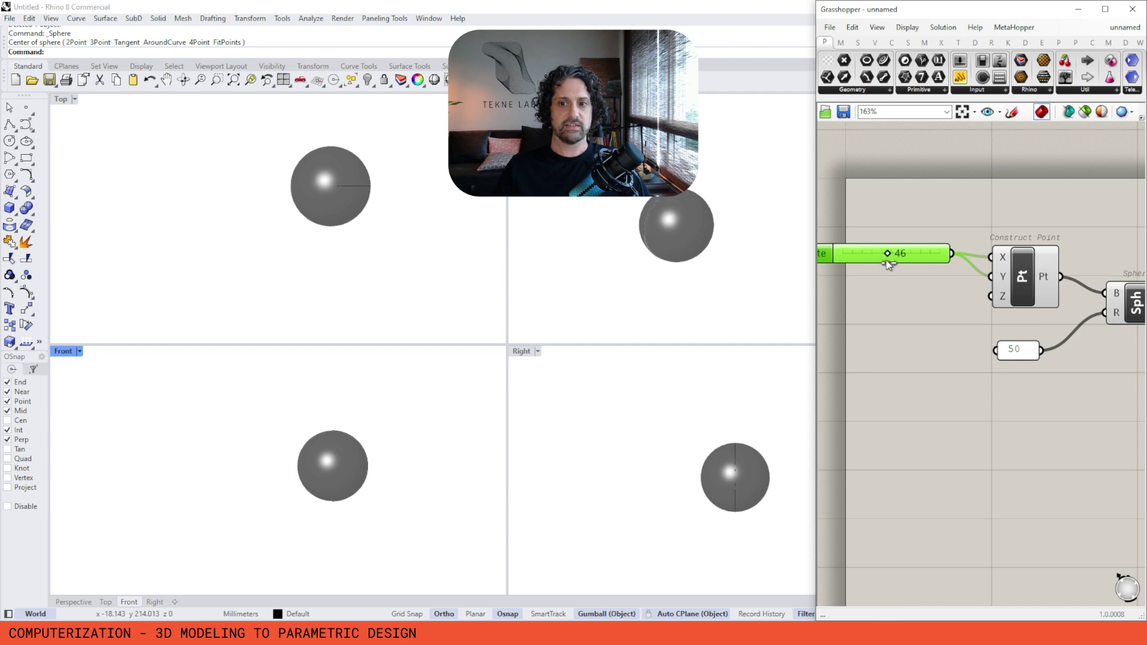
Step: Duplicate the coordinate slider below the original, connect the copy to the radius panel and set it to 87
{"action": "right_click_drag", "start_coordinate": [927, 251], "coordinate": [879, 212]}
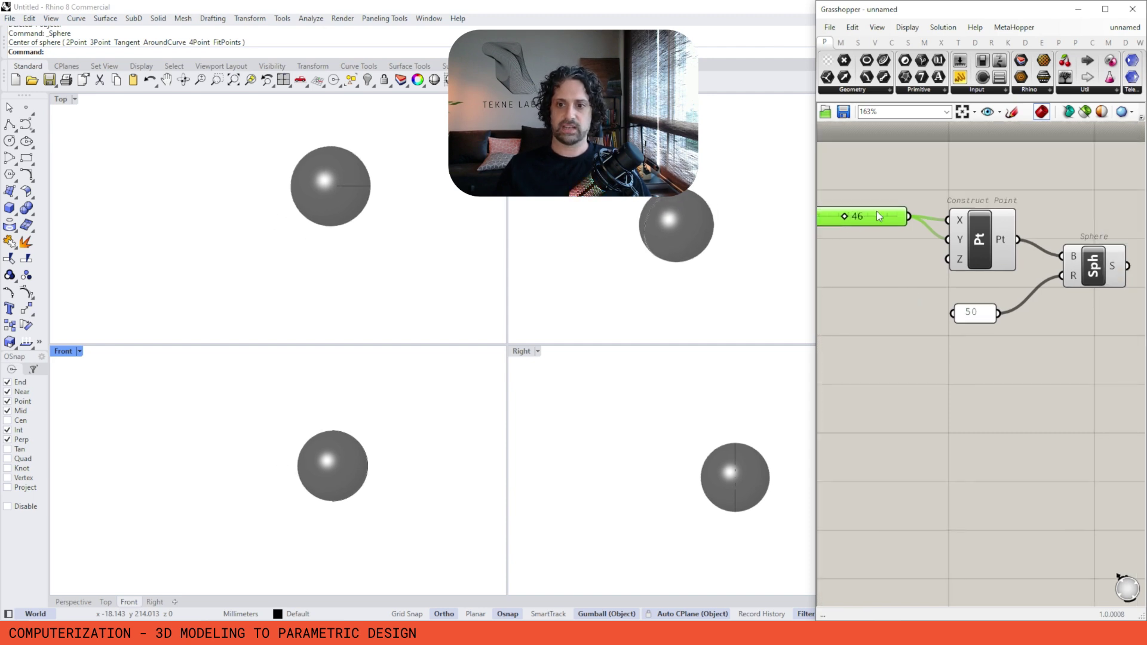
{"action": "left_click_drag", "start_coordinate": [882, 224], "coordinate": [882, 328], "text": "alt"}
{"action": "left_click_drag", "start_coordinate": [953, 313], "coordinate": [916, 327]}
{"action": "right_click_drag", "start_coordinate": [880, 325], "coordinate": [906, 327]}
{"action": "left_click_drag", "start_coordinate": [858, 334], "coordinate": [902, 343]}
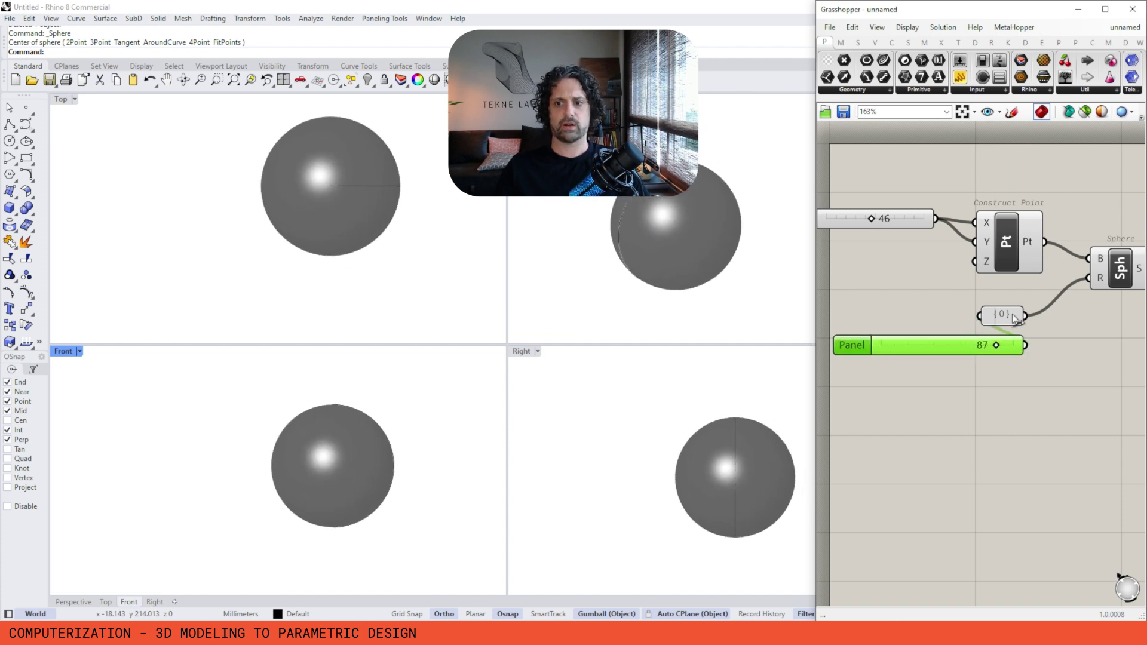
Step: Replace the panel with a direct connection from the 87 slider to the Sphere's radius input, and select the whole definition
{"action": "key", "text": "Delete"}
{"action": "key", "text": "ctrl+z"}
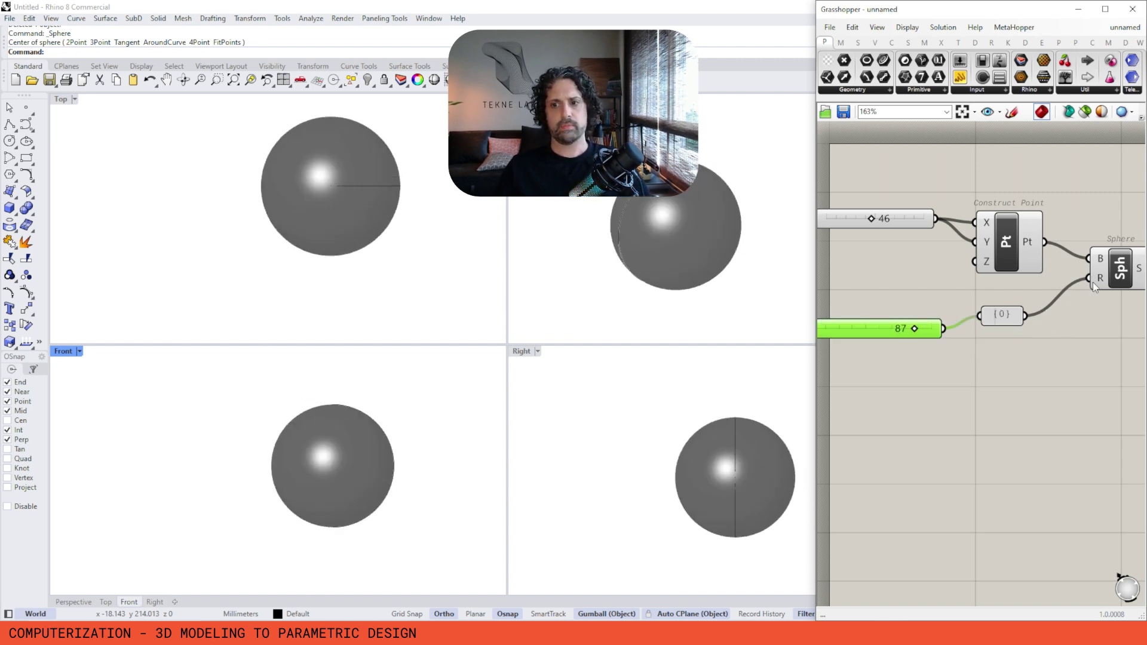
{"action": "left_click_drag", "start_coordinate": [1090, 278], "coordinate": [943, 328]}
{"action": "left_click", "coordinate": [1003, 314]}
{"action": "key", "text": "Delete"}
{"action": "scroll", "coordinate": [990, 339], "scroll_direction": "down", "scroll_amount": 3}
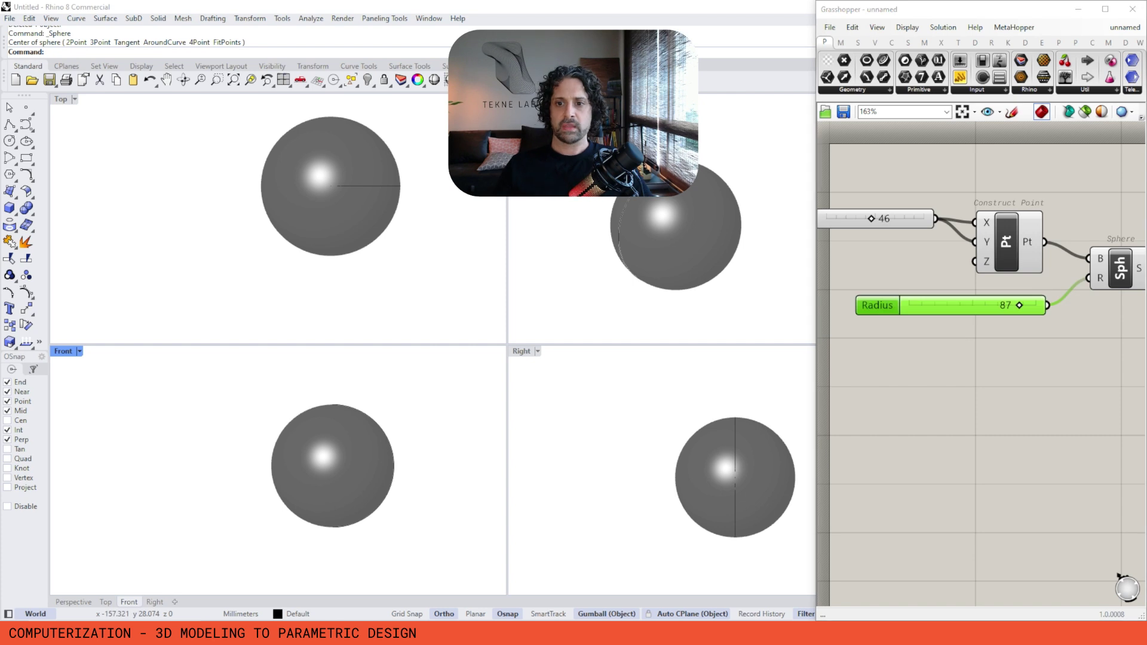
{"action": "left_click_drag", "start_coordinate": [1096, 189], "coordinate": [855, 367]}
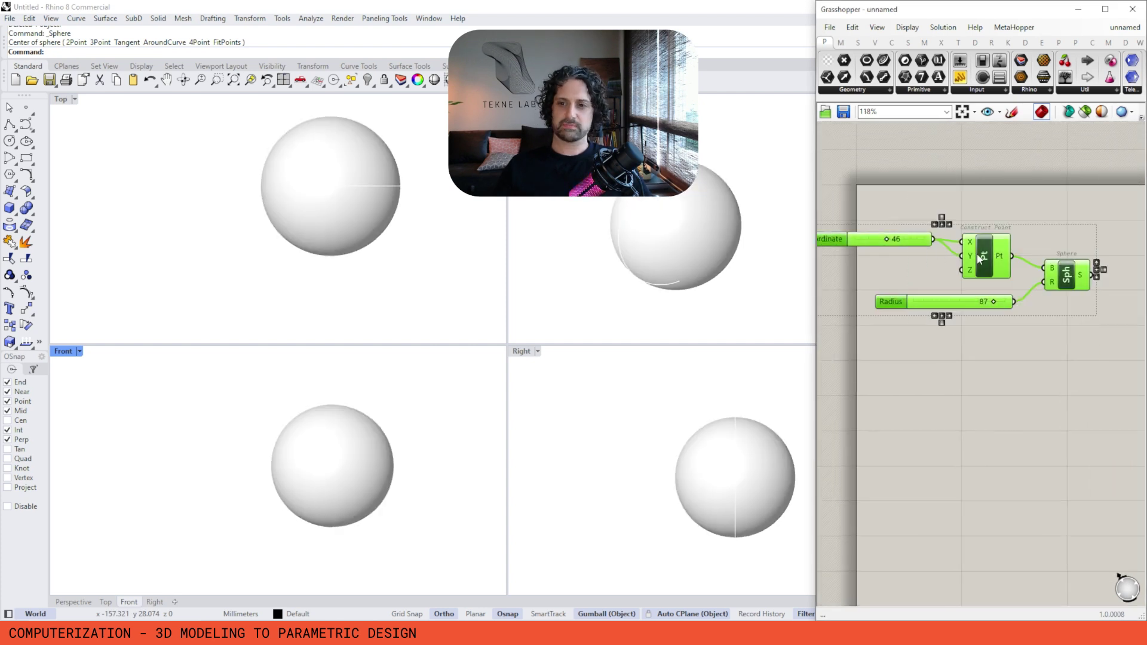
Step: Clear the selection of the sphere definition and raise the Radius slider to 100
{"action": "left_click_drag", "start_coordinate": [977, 252], "coordinate": [1029, 260]}
{"action": "right_click_drag", "start_coordinate": [1077, 340], "coordinate": [1027, 334]}
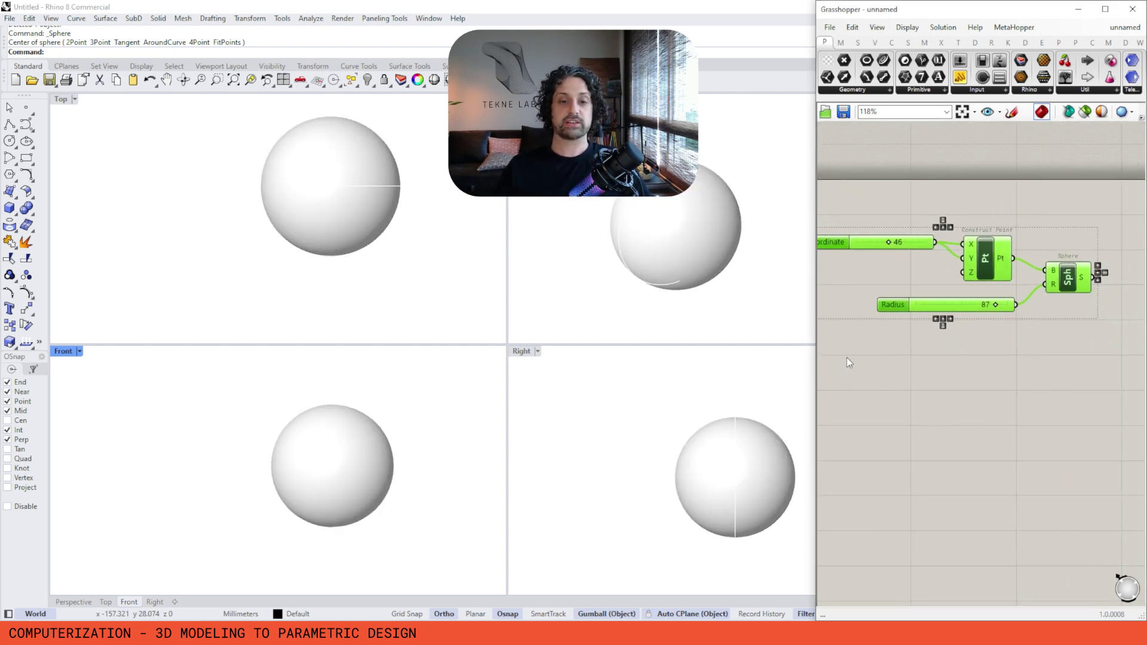
{"action": "left_click", "coordinate": [1120, 378]}
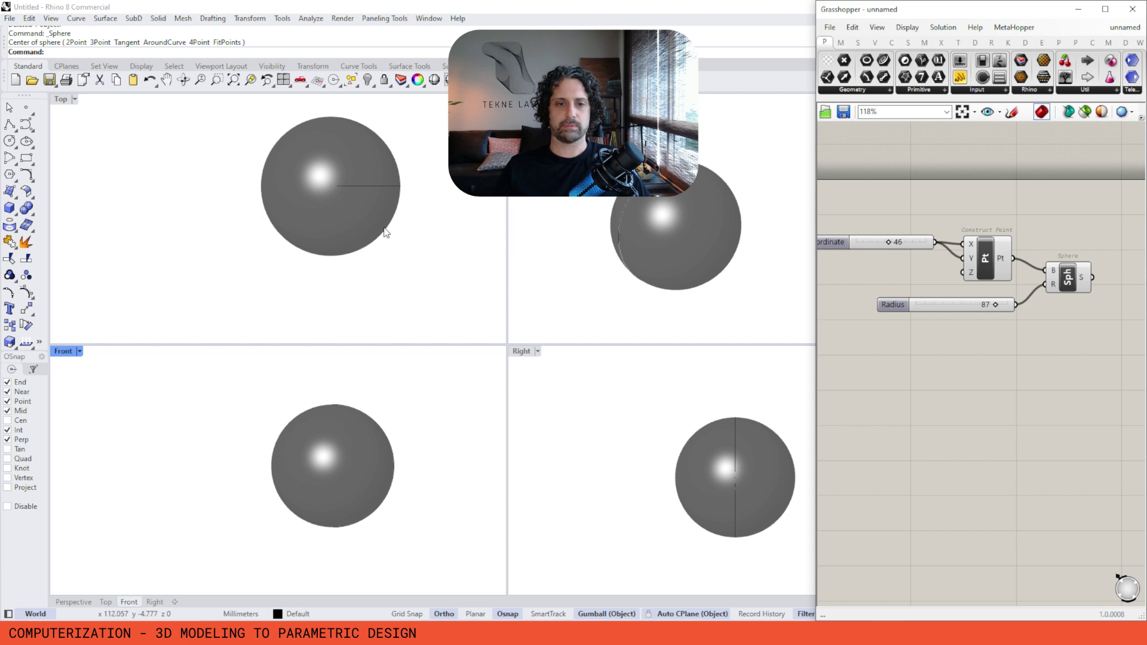
{"action": "right_click_drag", "start_coordinate": [371, 227], "coordinate": [345, 262]}
{"action": "right_click_drag", "start_coordinate": [367, 468], "coordinate": [330, 481]}
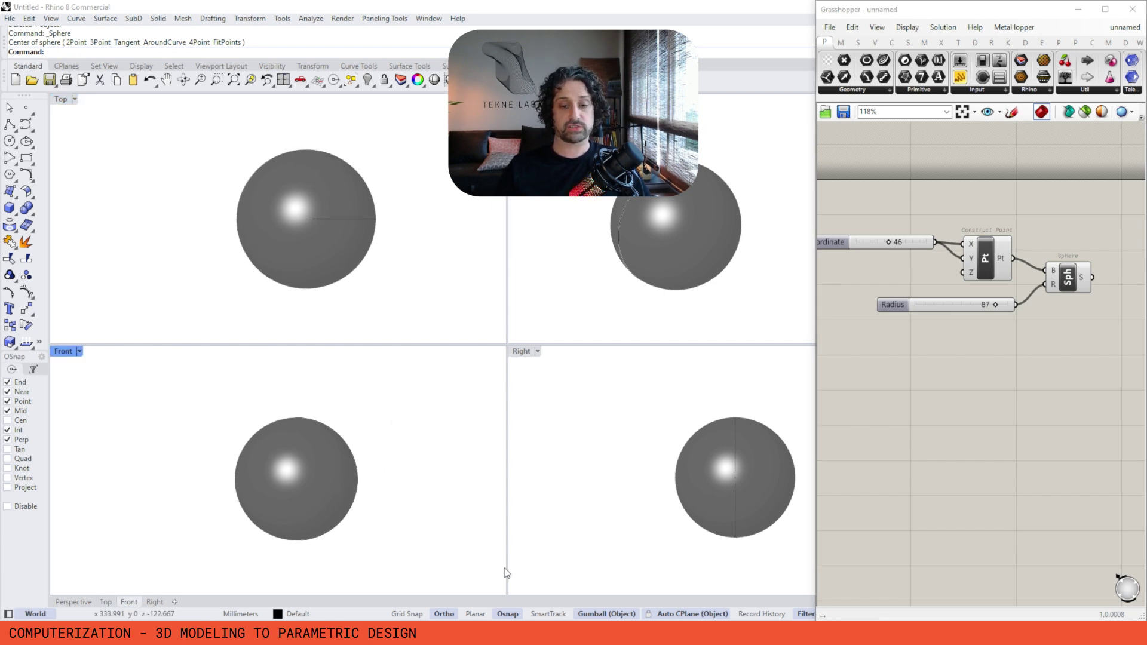
{"action": "left_click", "coordinate": [1090, 277]}
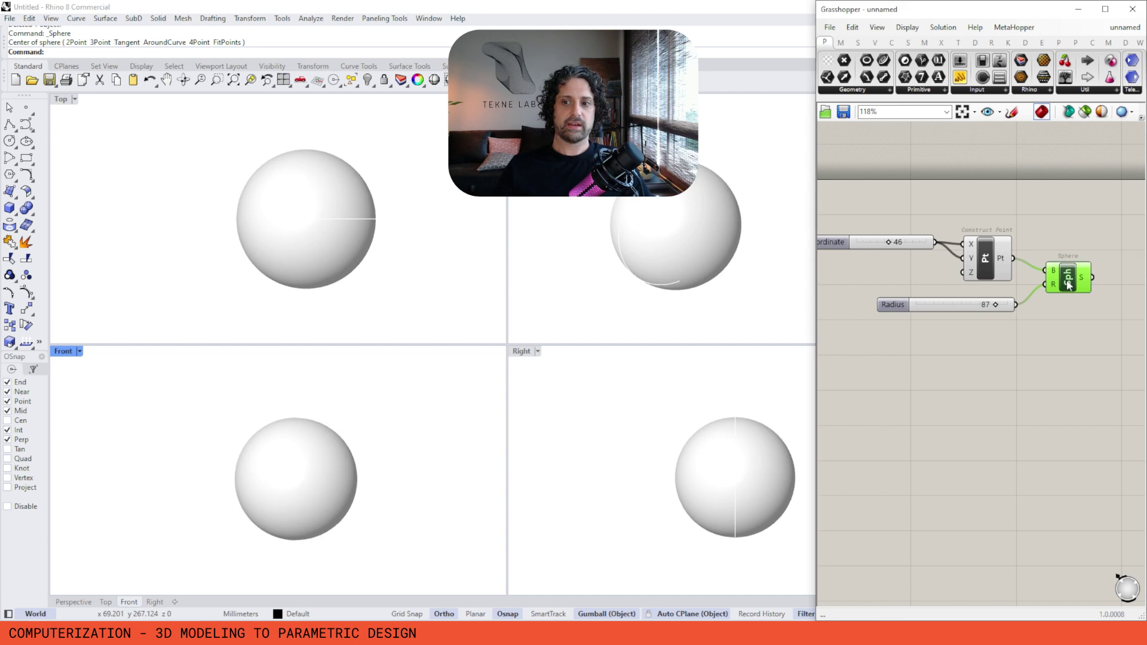
{"action": "left_click", "coordinate": [1064, 230]}
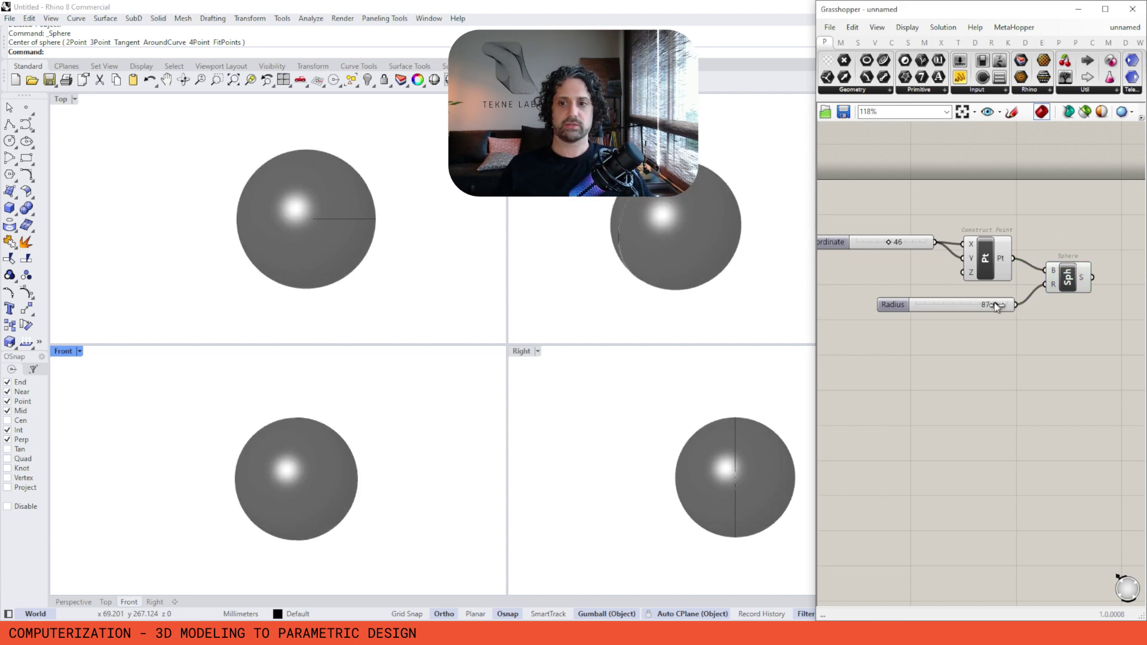
{"action": "left_click_drag", "start_coordinate": [997, 305], "coordinate": [1029, 310]}
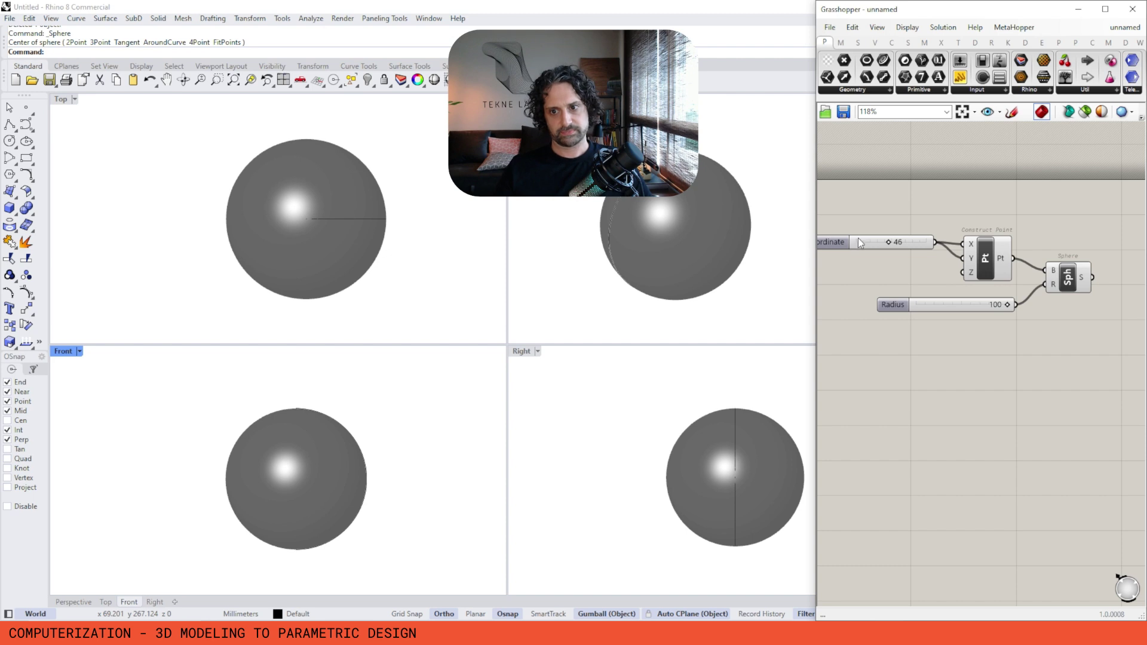
Step: Tidy the definition by moving the X coordinate slider, Sphere component and Radius slider closer to Construct Point
{"action": "left_click_drag", "start_coordinate": [857, 239], "coordinate": [877, 250]}
{"action": "left_click_drag", "start_coordinate": [1081, 284], "coordinate": [1065, 277]}
{"action": "left_click_drag", "start_coordinate": [965, 306], "coordinate": [973, 296]}
{"action": "left_click", "coordinate": [993, 343]}
{"action": "right_click_drag", "start_coordinate": [687, 475], "coordinate": [617, 469]}
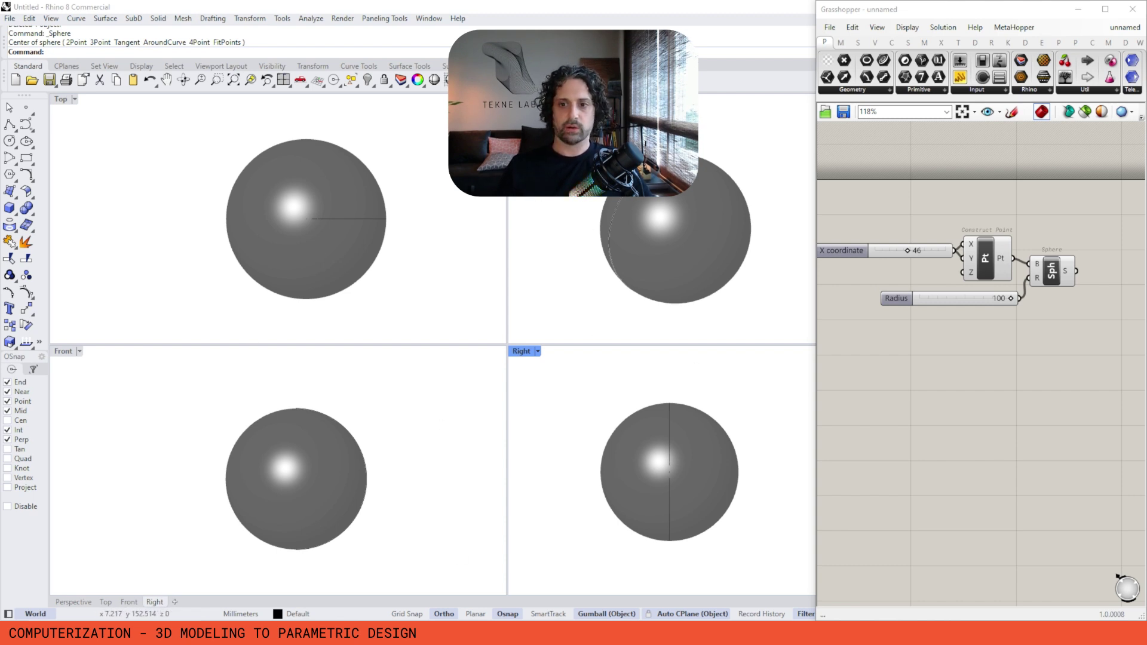
{"action": "right_click_drag", "start_coordinate": [953, 184], "coordinate": [919, 183]}
{"action": "left_click_drag", "start_coordinate": [1058, 204], "coordinate": [945, 348]}
{"action": "left_click_drag", "start_coordinate": [966, 252], "coordinate": [975, 253]}
{"action": "left_click", "coordinate": [984, 397]}
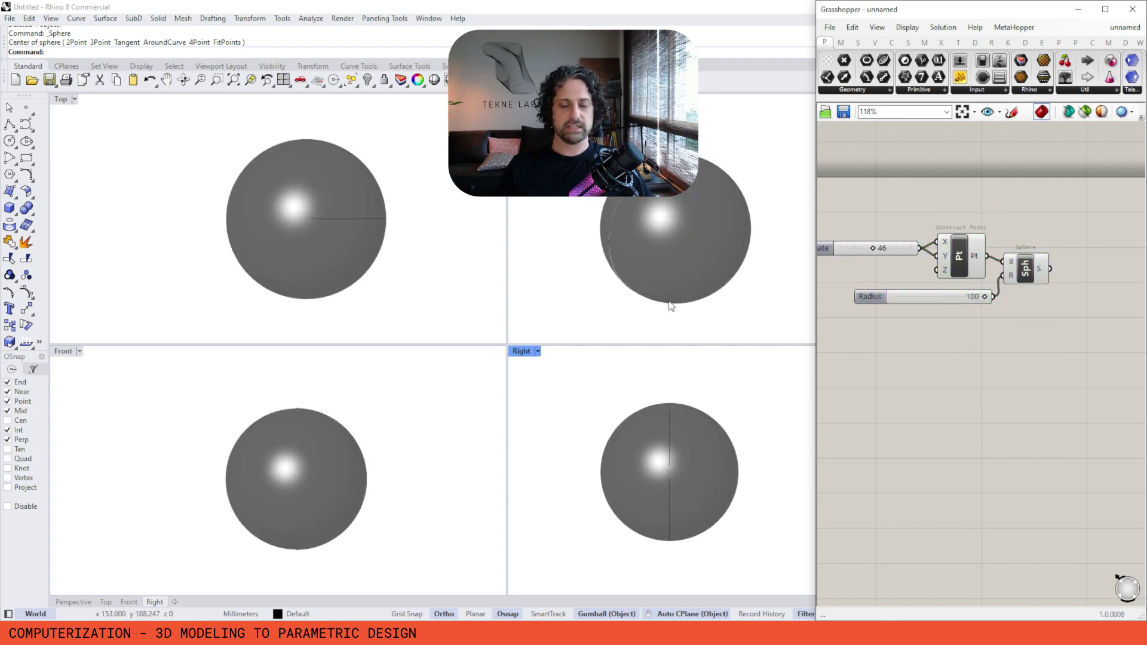
{"action": "mouse_move", "coordinate": [433, 259]}
{"action": "right_mouse_down"}
{"action": "mouse_move", "coordinate": [435, 270]}
{"action": "mouse_move", "coordinate": [411, 256]}
{"action": "mouse_move", "coordinate": [434, 241]}
{"action": "right_mouse_up"}
{"action": "right_click_drag", "start_coordinate": [919, 220], "coordinate": [967, 231]}
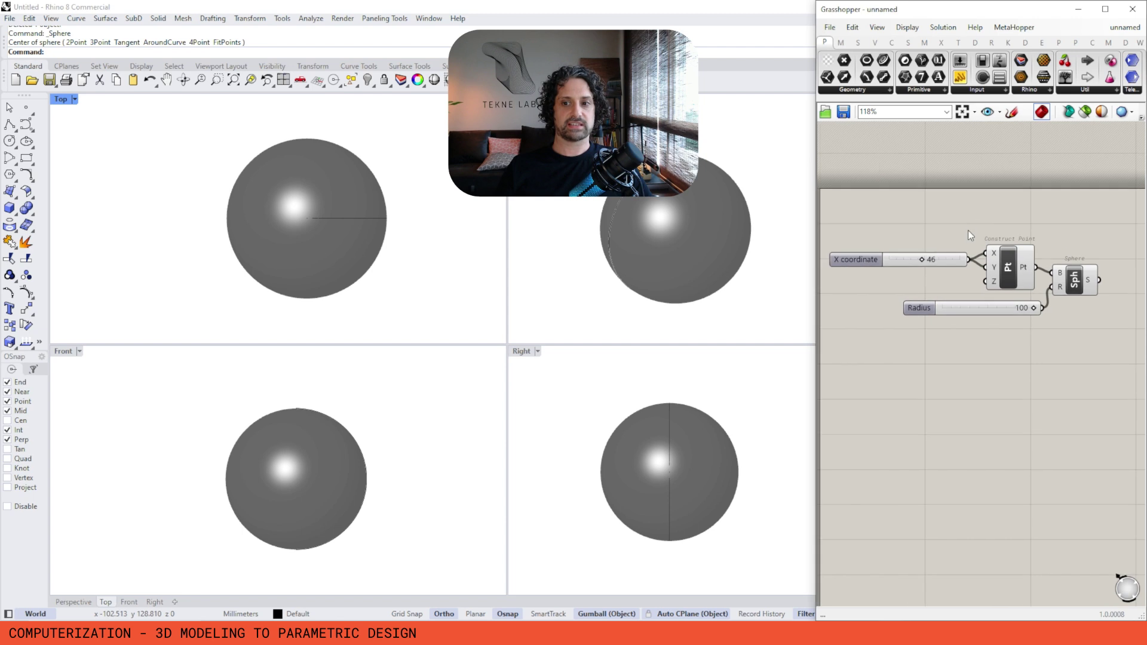
{"action": "scroll", "coordinate": [970, 230], "scroll_direction": "down", "scroll_amount": 3}
{"action": "scroll", "coordinate": [970, 239], "scroll_direction": "up", "scroll_amount": 5}
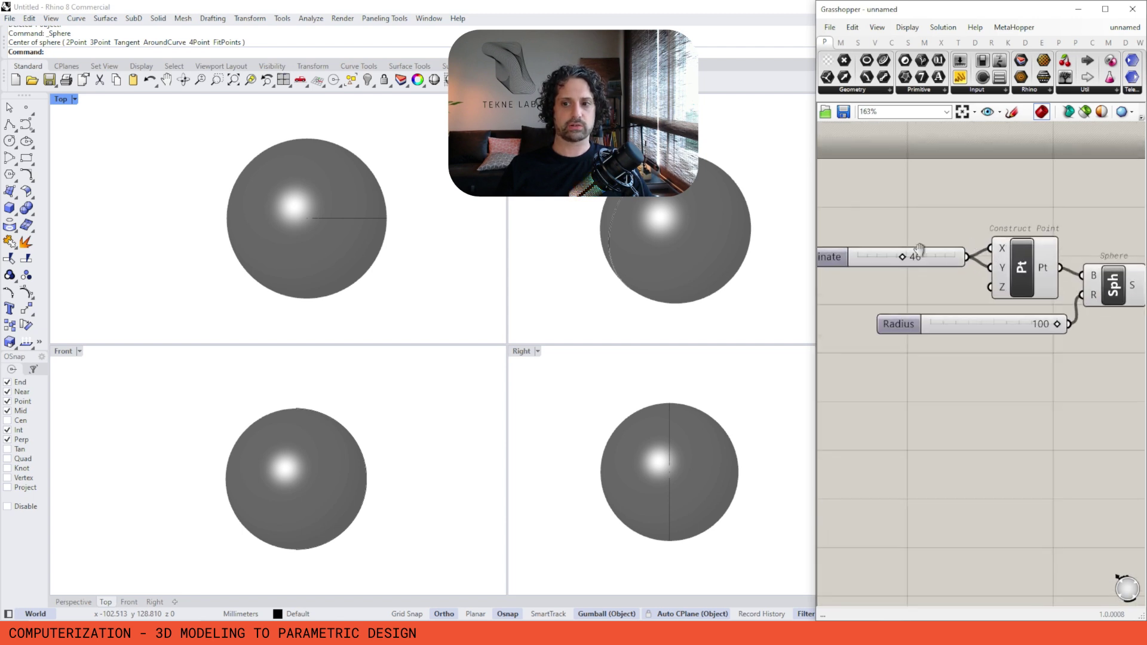
{"action": "scroll", "coordinate": [952, 227], "scroll_direction": "down", "scroll_amount": 2}
{"action": "right_click_drag", "start_coordinate": [952, 227], "coordinate": [952, 223]}
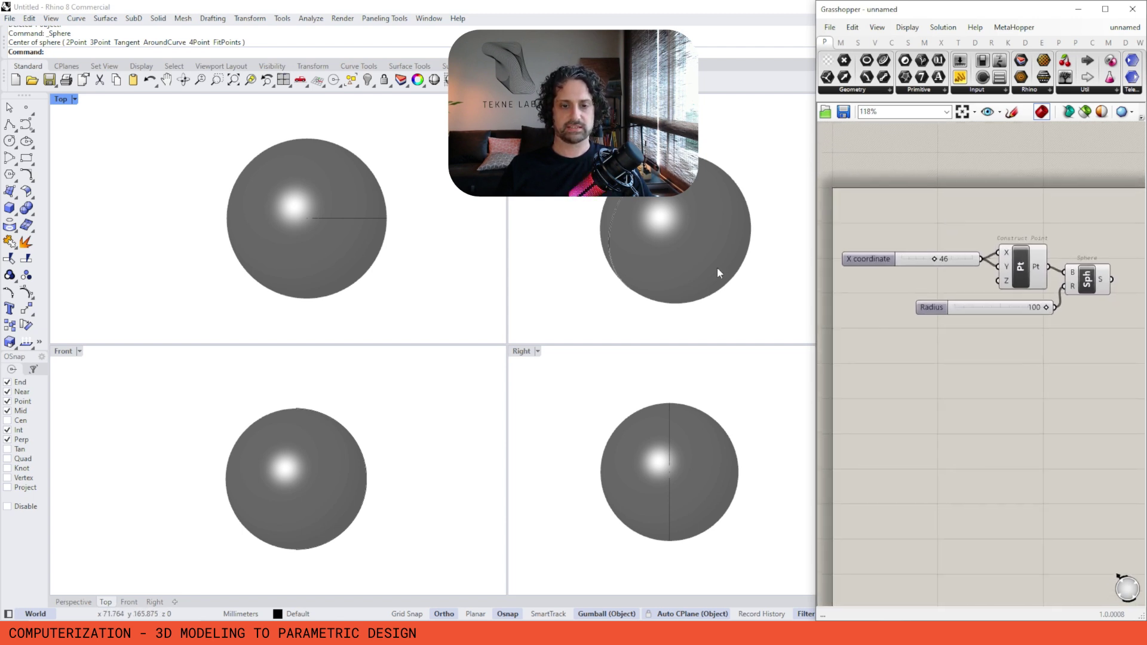
{"action": "mouse_move", "coordinate": [385, 242]}
{"action": "right_mouse_down"}
{"action": "mouse_move", "coordinate": [346, 245]}
{"action": "mouse_move", "coordinate": [379, 245]}
{"action": "right_mouse_up"}
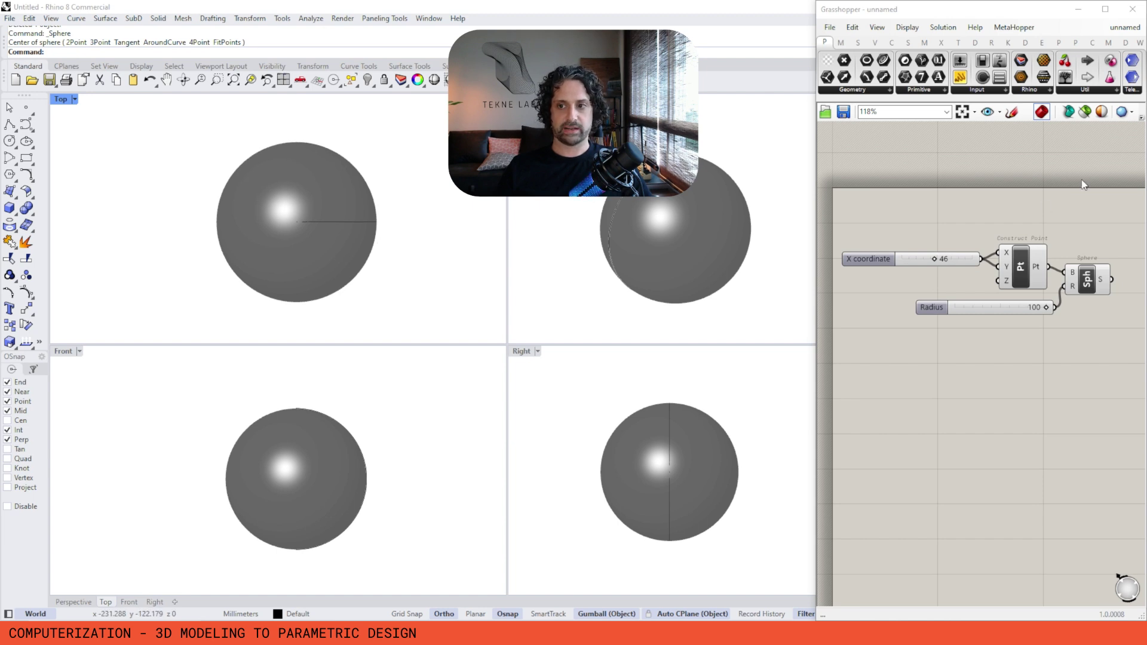
Step: Limit the Grasshopper preview to selected objects and narrow the Grasshopper window to uncover the Rhino viewports
{"action": "left_click", "coordinate": [1085, 112]}
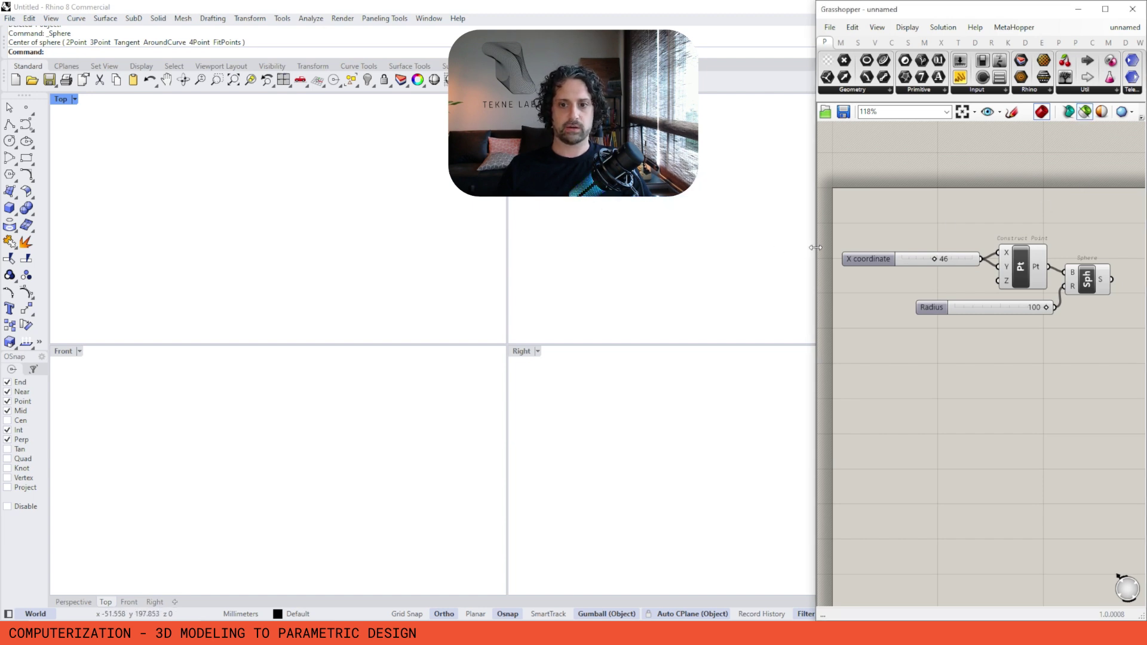
{"action": "left_click_drag", "start_coordinate": [816, 248], "coordinate": [994, 248]}
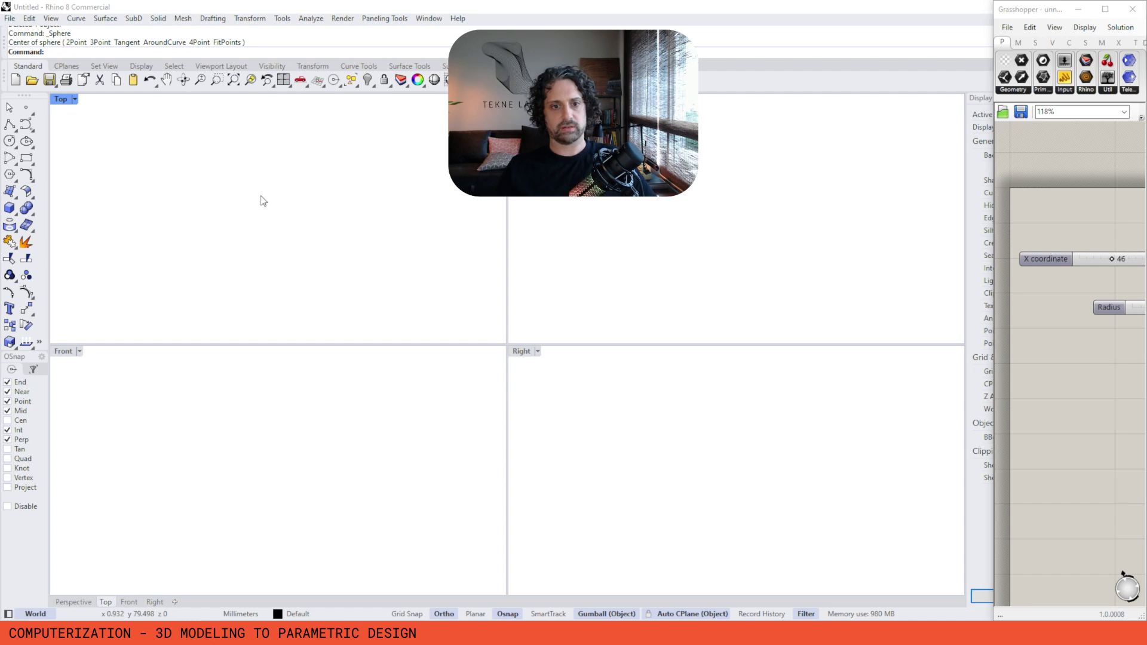
Step: In Rhino, undo the deletion of the modelled sphere, select it and delete it again
{"action": "key", "text": "ctrl+z"}
{"action": "left_click", "coordinate": [320, 244]}
{"action": "right_click_drag", "start_coordinate": [321, 197], "coordinate": [325, 277]}
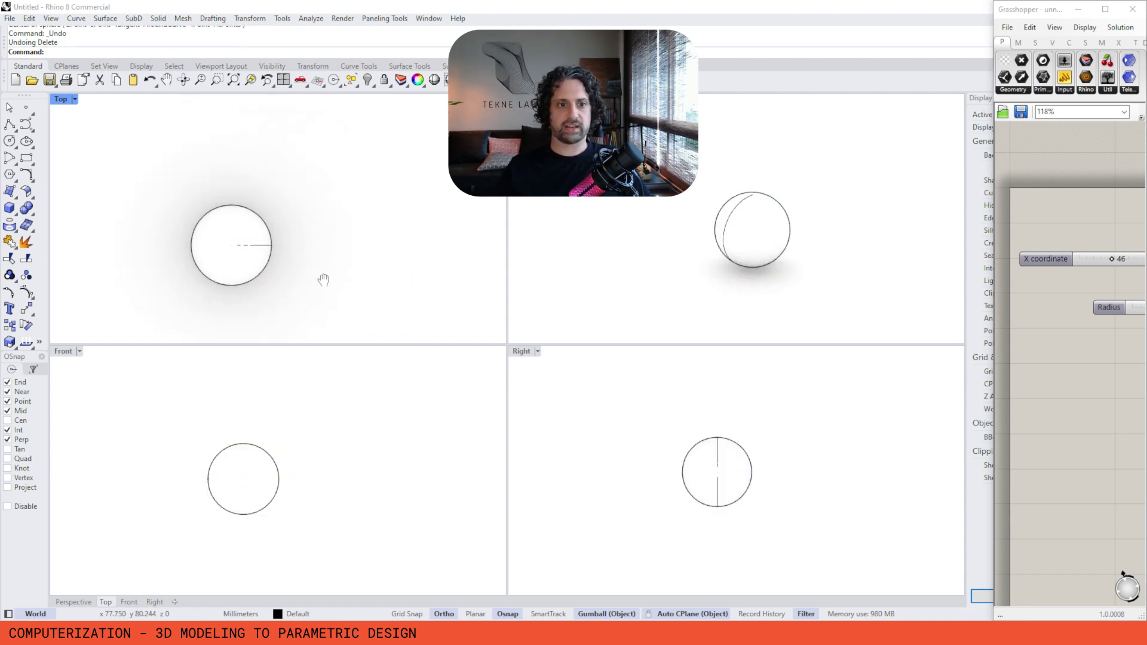
{"action": "left_click", "coordinate": [230, 248]}
{"action": "left_click", "coordinate": [311, 239]}
{"action": "left_click", "coordinate": [228, 248]}
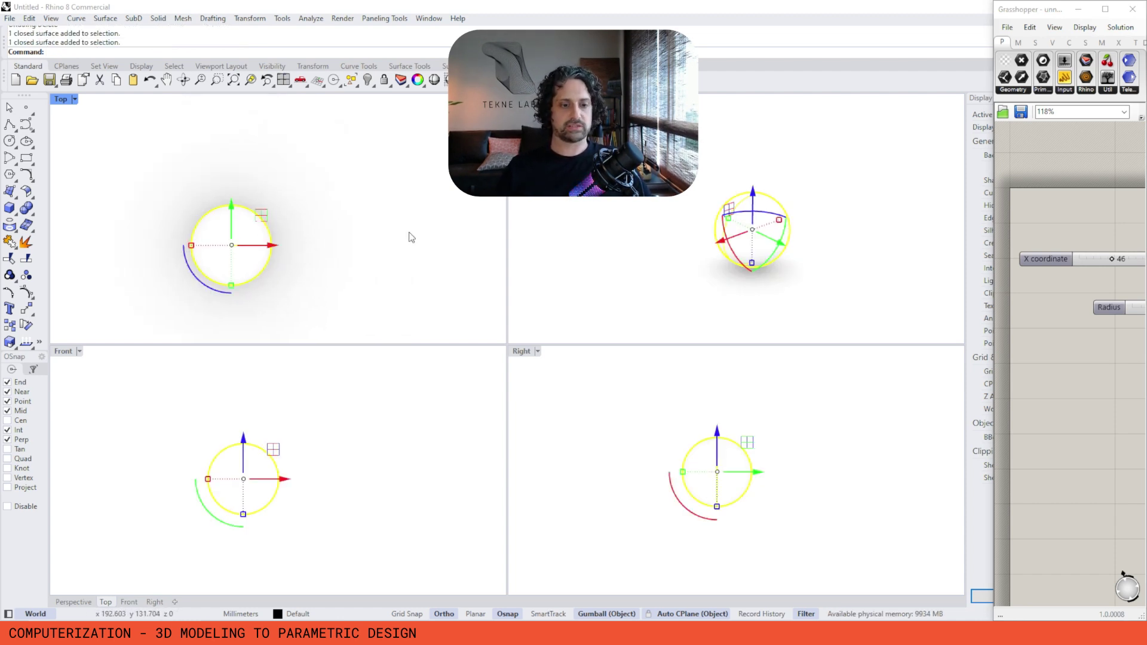
{"action": "left_click_drag", "start_coordinate": [348, 187], "coordinate": [189, 306]}
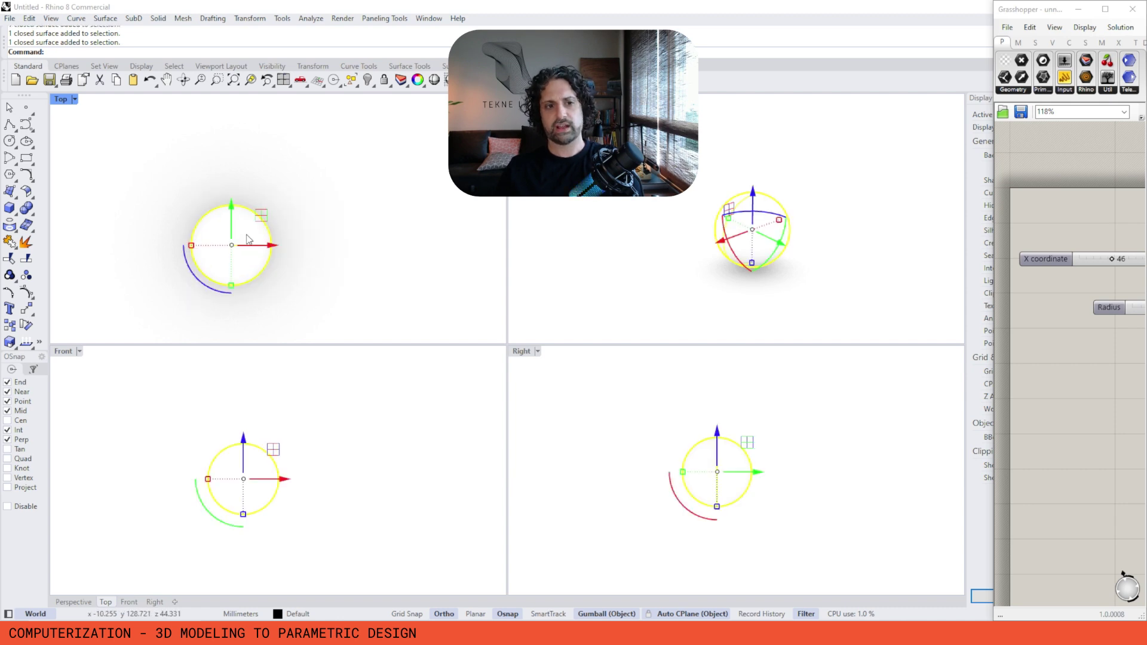
{"action": "key", "text": "Delete"}
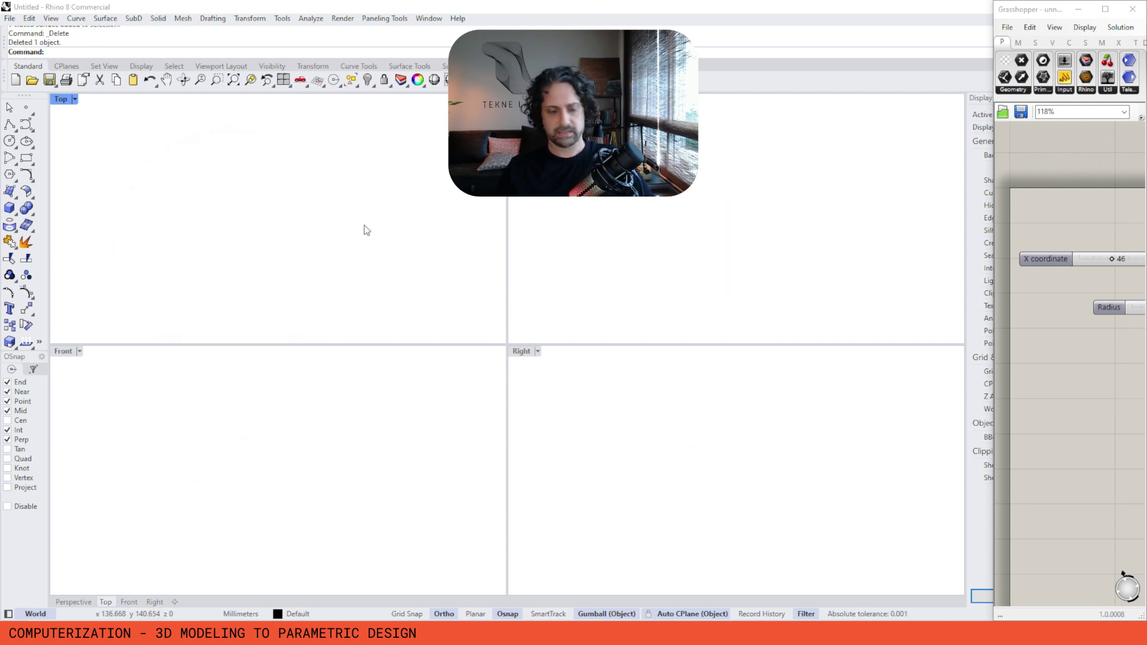
Step: Create a sphere centred at 0,0 with a radius of 50 mm using the Sphere command
{"action": "type", "text": "Sopher"}
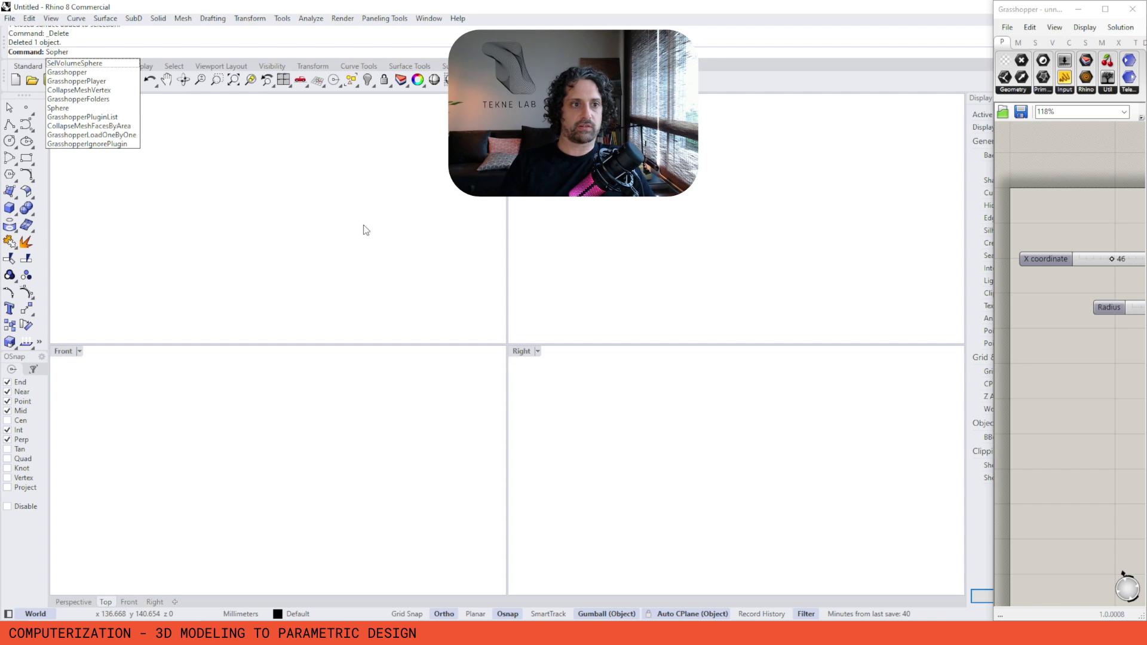
{"action": "key", "text": "BackSpace"}
{"action": "key", "text": "BackSpace"}
{"action": "key", "text": "BackSpace"}
{"action": "key", "text": "BackSpace"}
{"action": "key", "text": "BackSpace"}
{"action": "type", "text": "phere"}
{"action": "key", "text": "Return"}
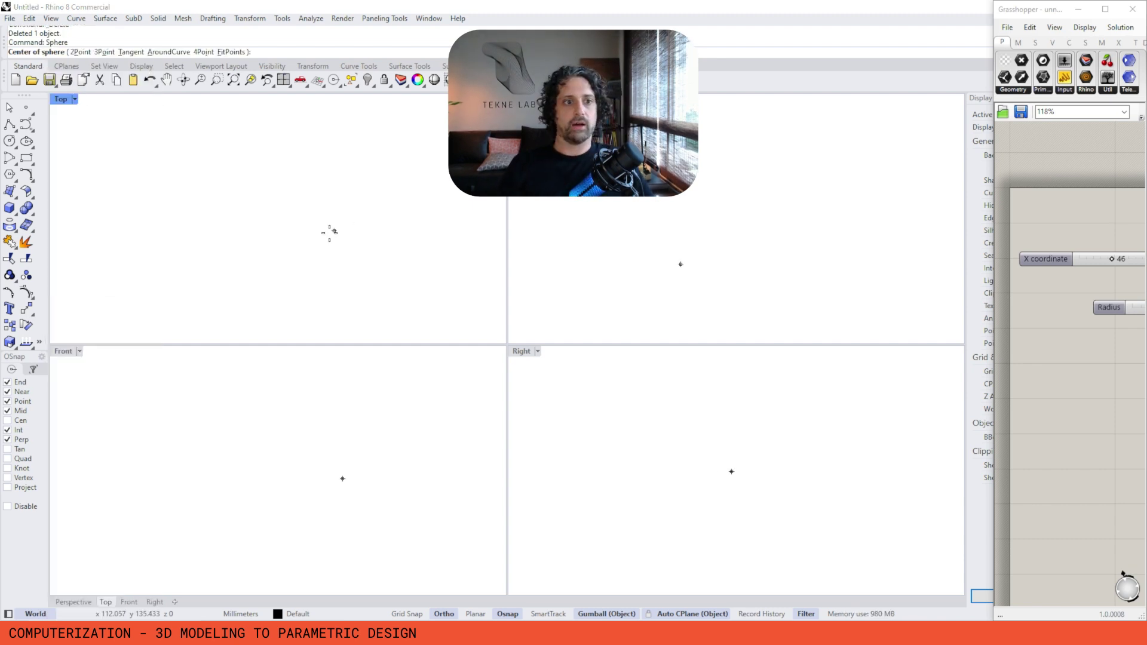
{"action": "type", "text": "0,"}
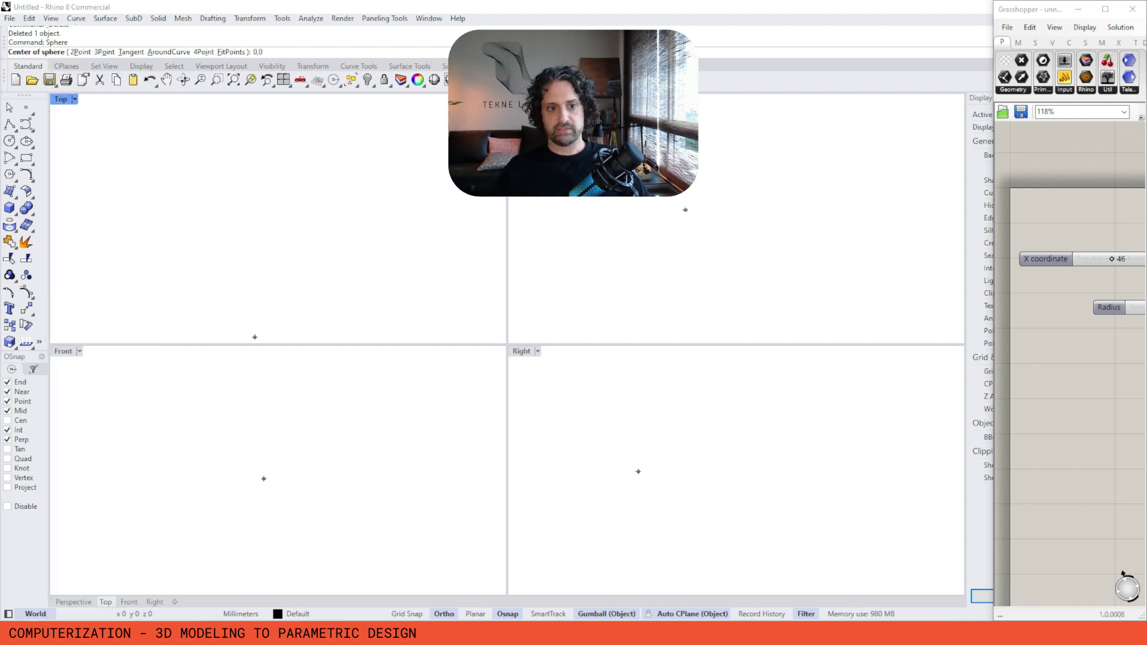
{"action": "type", "text": "0"}
{"action": "key", "text": "Return"}
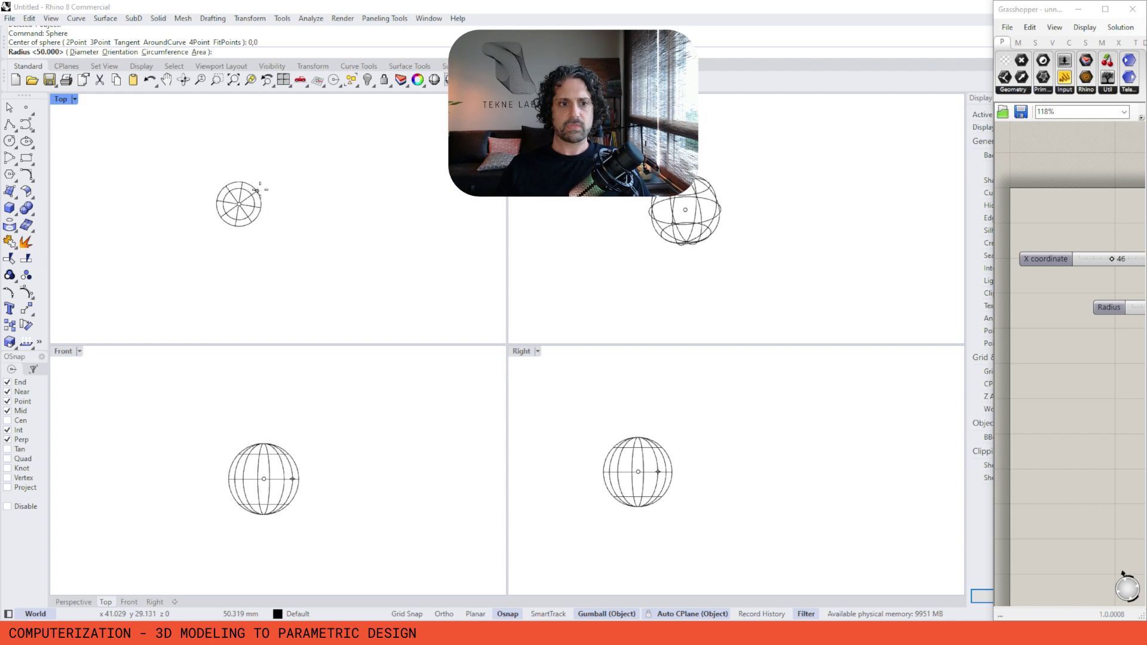
{"action": "type", "text": "50"}
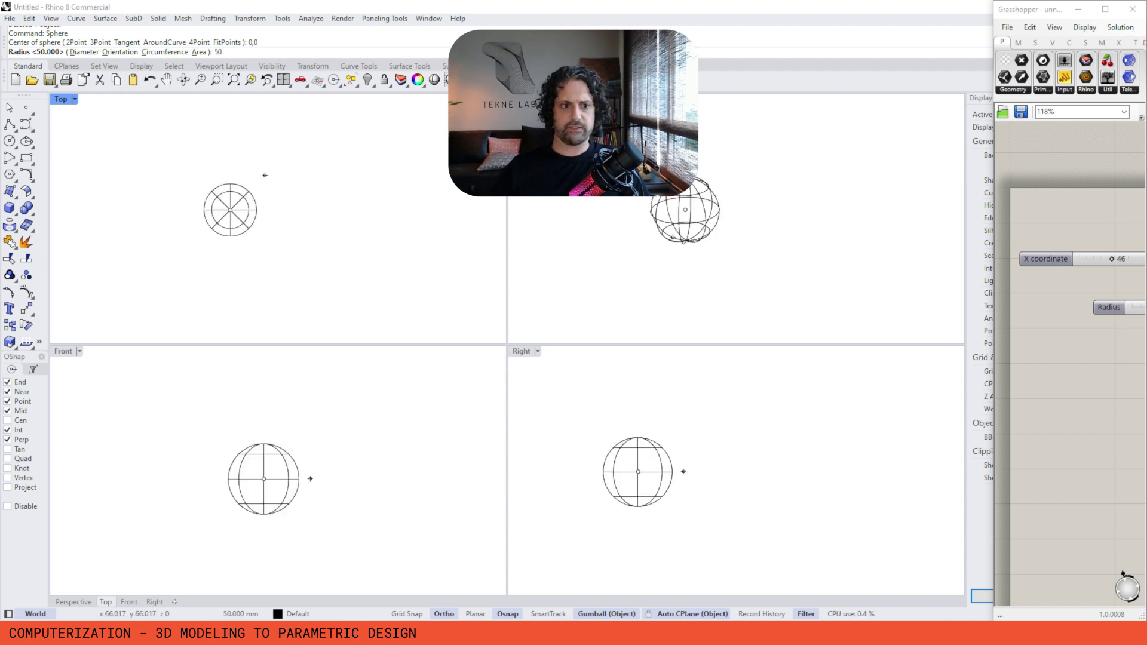
{"action": "key", "text": "Return"}
Step: Array the sphere 5 by 5 in X and Y with one Z level, using 100 mm spacing in both directions
{"action": "scroll", "coordinate": [243, 205], "scroll_direction": "up", "scroll_amount": 3}
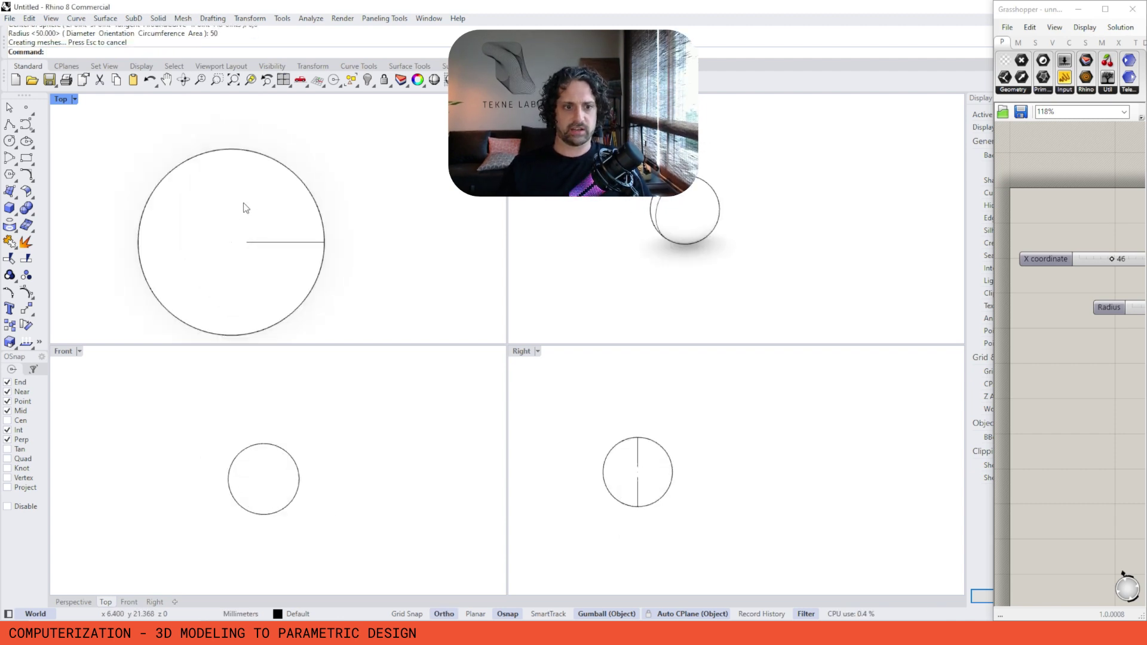
{"action": "scroll", "coordinate": [230, 194], "scroll_direction": "down", "scroll_amount": 2}
{"action": "left_click", "coordinate": [230, 194]}
{"action": "scroll", "coordinate": [230, 198], "scroll_direction": "down", "scroll_amount": 1}
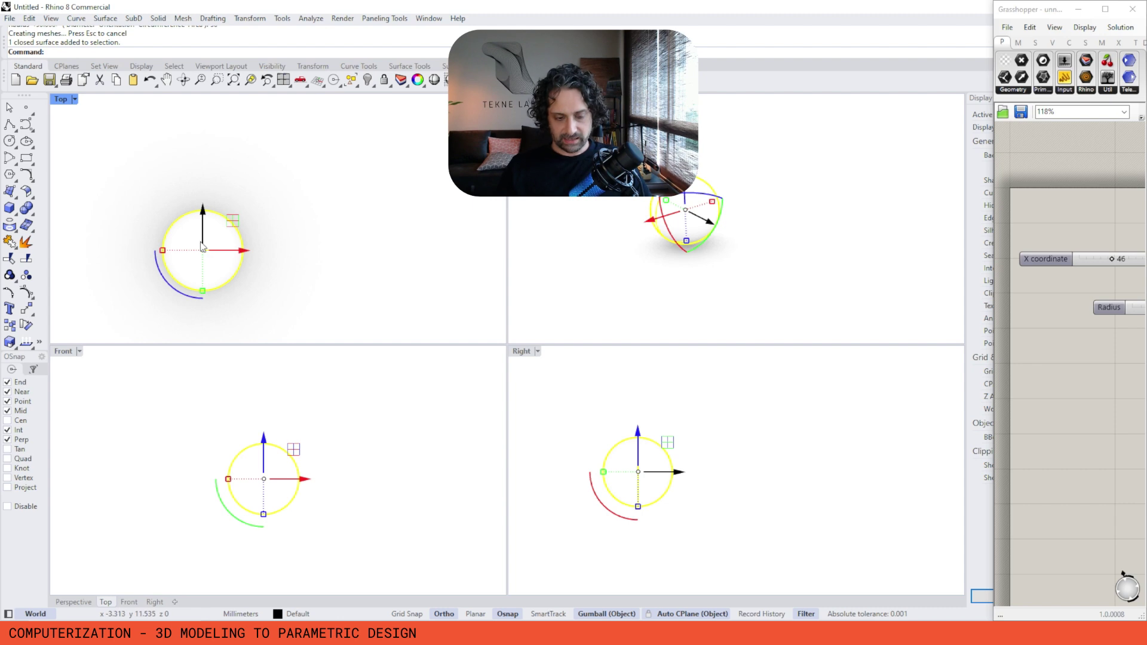
{"action": "key", "text": "Return"}
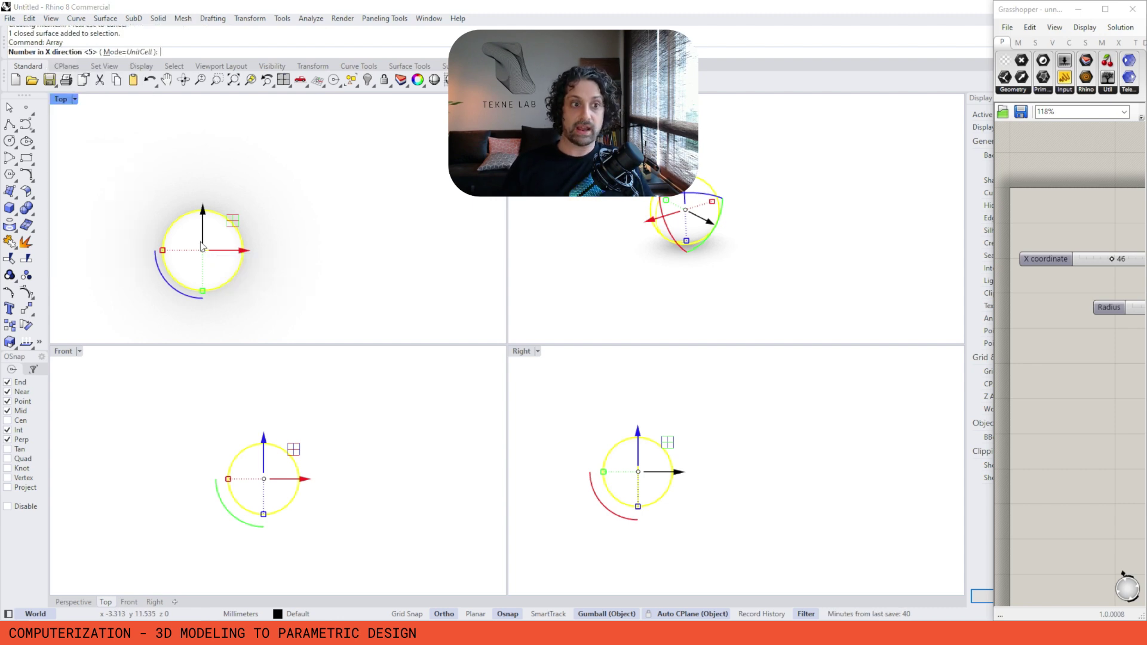
{"action": "key", "text": "Return"}
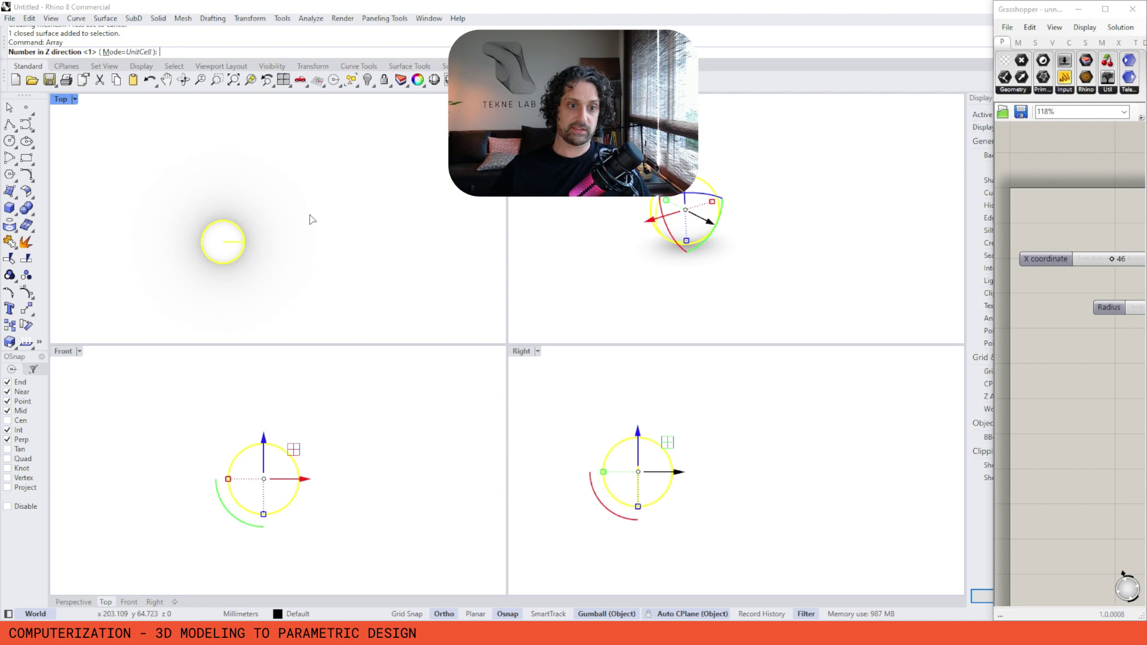
{"action": "key", "text": "Return"}
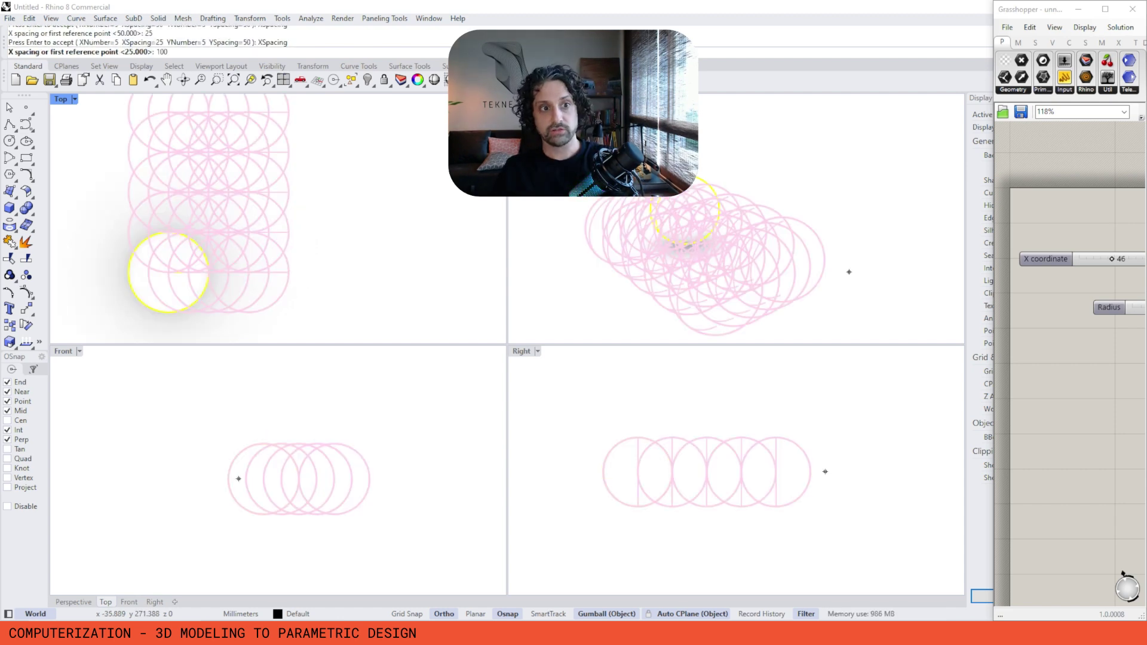
{"action": "type", "text": "100"}
{"action": "key", "text": "Return"}
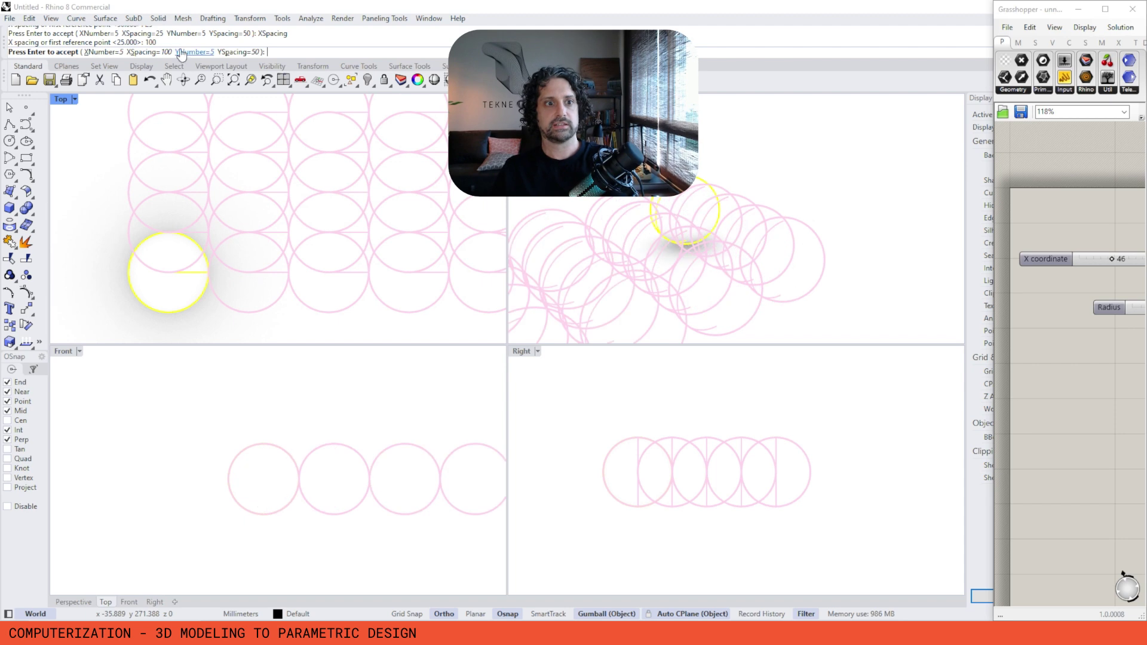
{"action": "left_click", "coordinate": [235, 52]}
{"action": "type", "text": "100"}
{"action": "key", "text": "Return"}
{"action": "key", "text": "Return"}
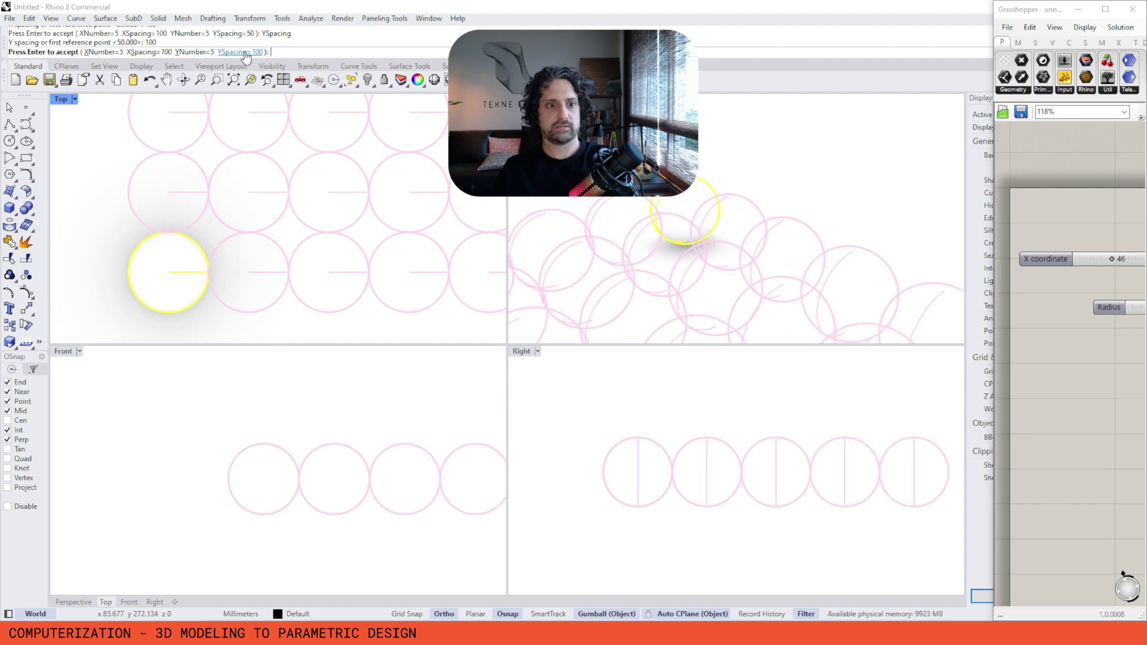
Step: Clear the selection and examine the sphere grid in the Perspective, Top, Front and Right views
{"action": "right_click_drag", "start_coordinate": [719, 195], "coordinate": [771, 194]}
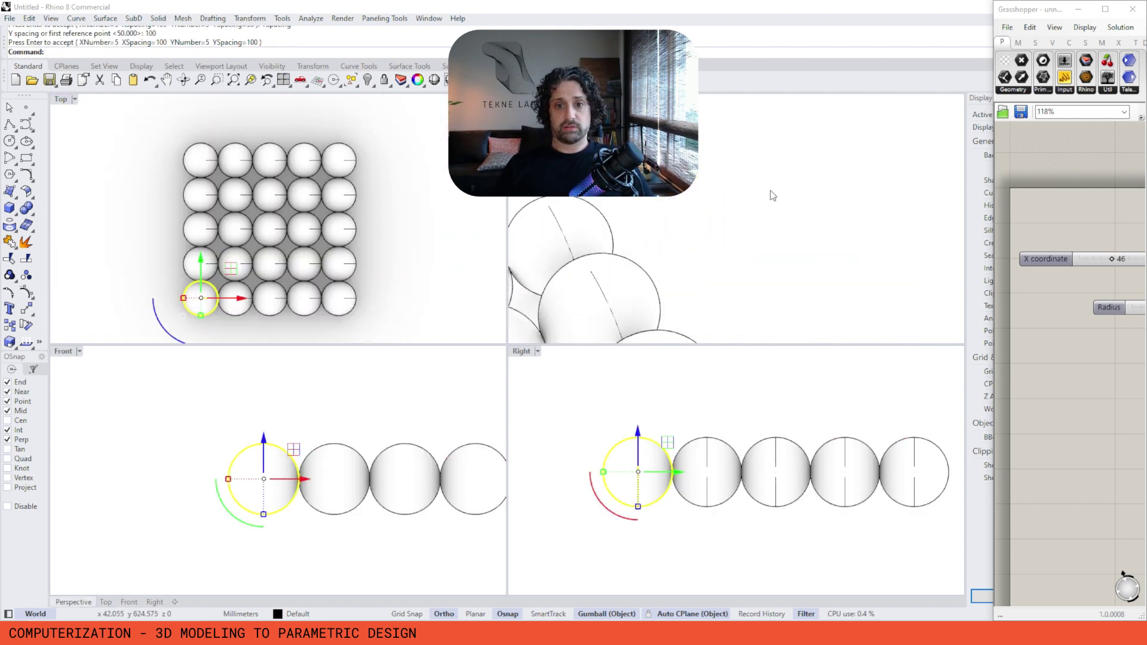
{"action": "scroll", "coordinate": [771, 194], "scroll_direction": "down", "scroll_amount": 5}
{"action": "right_click_drag", "start_coordinate": [719, 236], "coordinate": [747, 251]}
{"action": "key", "text": "Escape"}
{"action": "scroll", "coordinate": [685, 300], "scroll_direction": "up", "scroll_amount": 5}
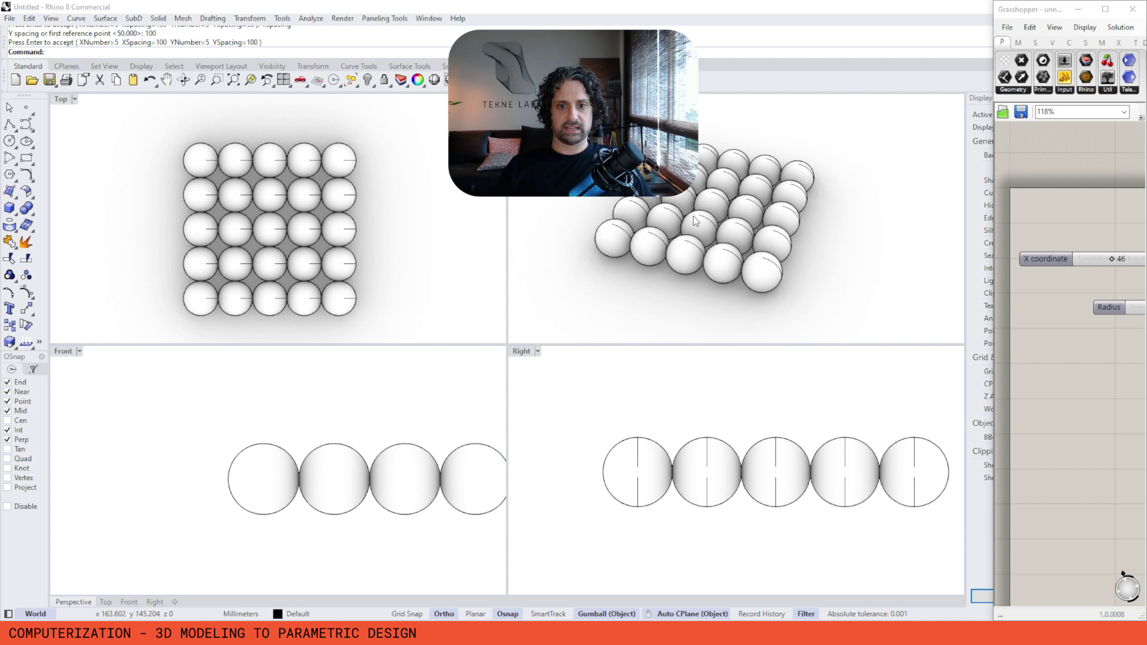
{"action": "scroll", "coordinate": [687, 221], "scroll_direction": "down", "scroll_amount": 3}
{"action": "right_click_drag", "start_coordinate": [389, 244], "coordinate": [391, 232]}
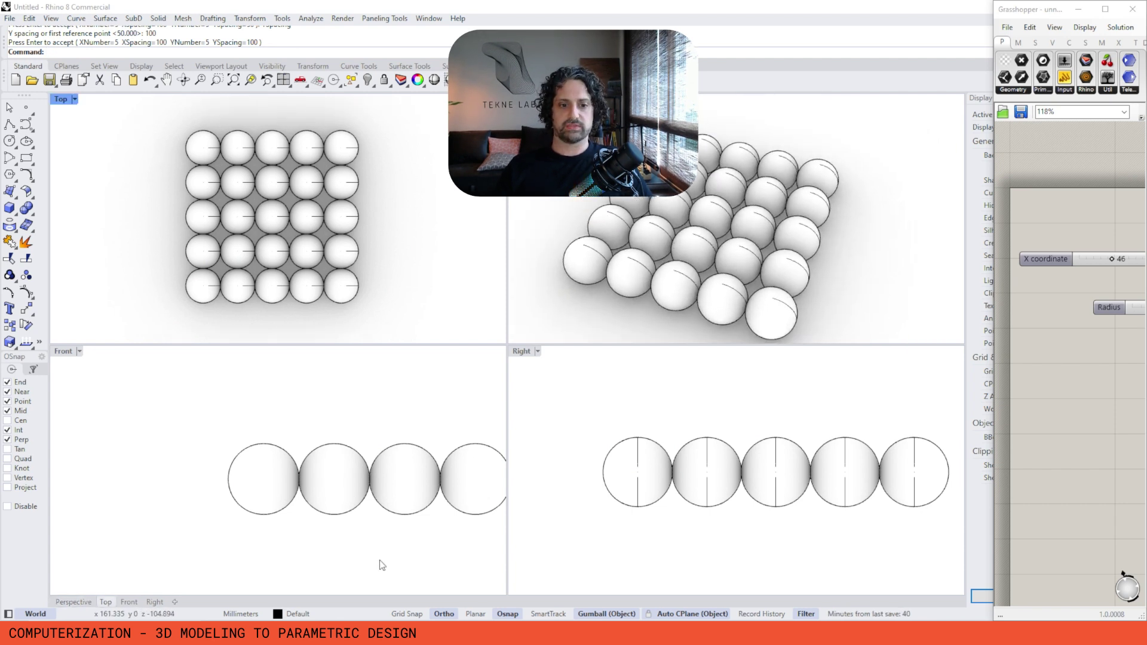
{"action": "right_click_drag", "start_coordinate": [379, 560], "coordinate": [257, 546]}
{"action": "right_click_drag", "start_coordinate": [783, 461], "coordinate": [736, 469]}
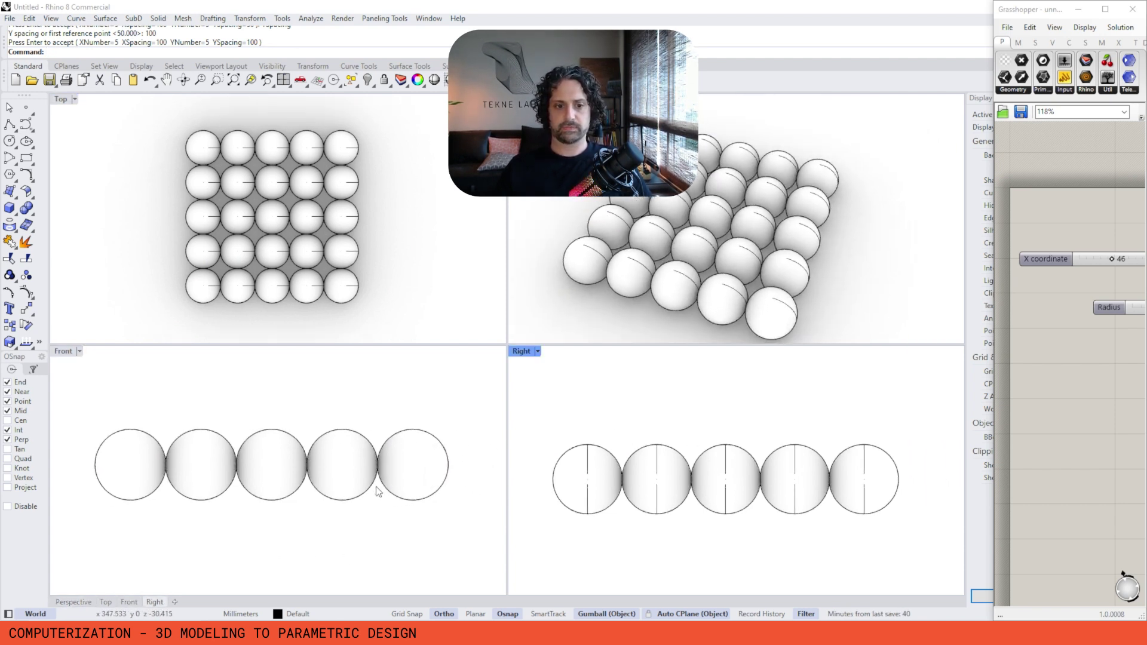
{"action": "right_click_drag", "start_coordinate": [690, 272], "coordinate": [711, 200]}
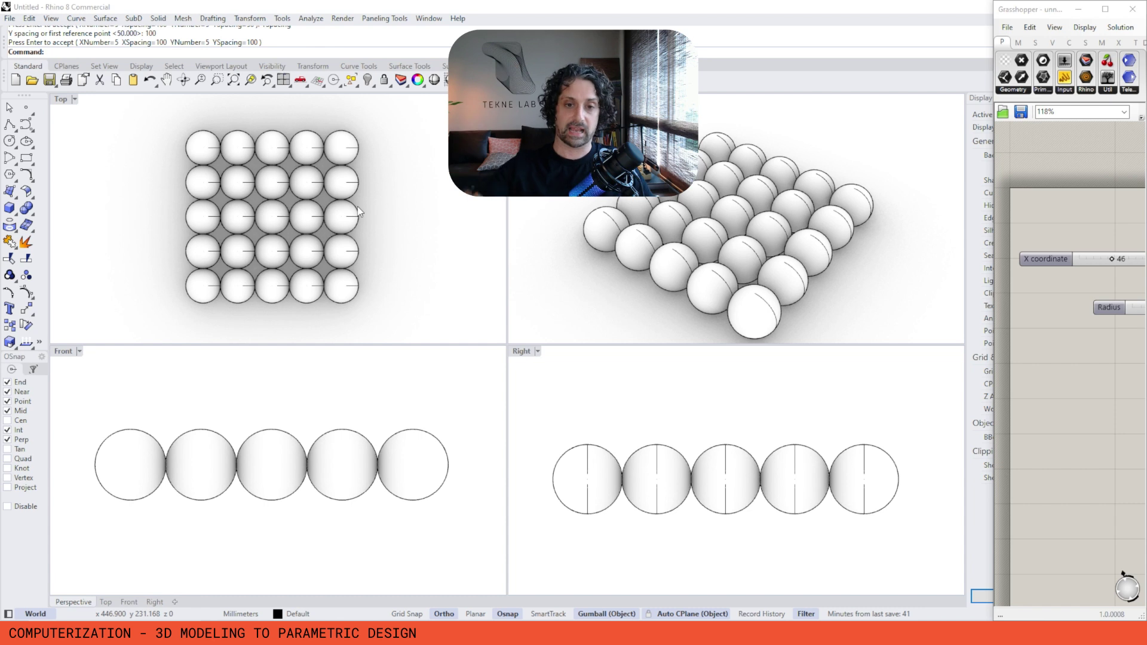
Step: Delete the whole array of modelled spheres in Rhino and widen the Grasshopper window to reveal the definition
{"action": "left_click_drag", "start_coordinate": [398, 127], "coordinate": [160, 318]}
{"action": "key", "text": "Delete"}
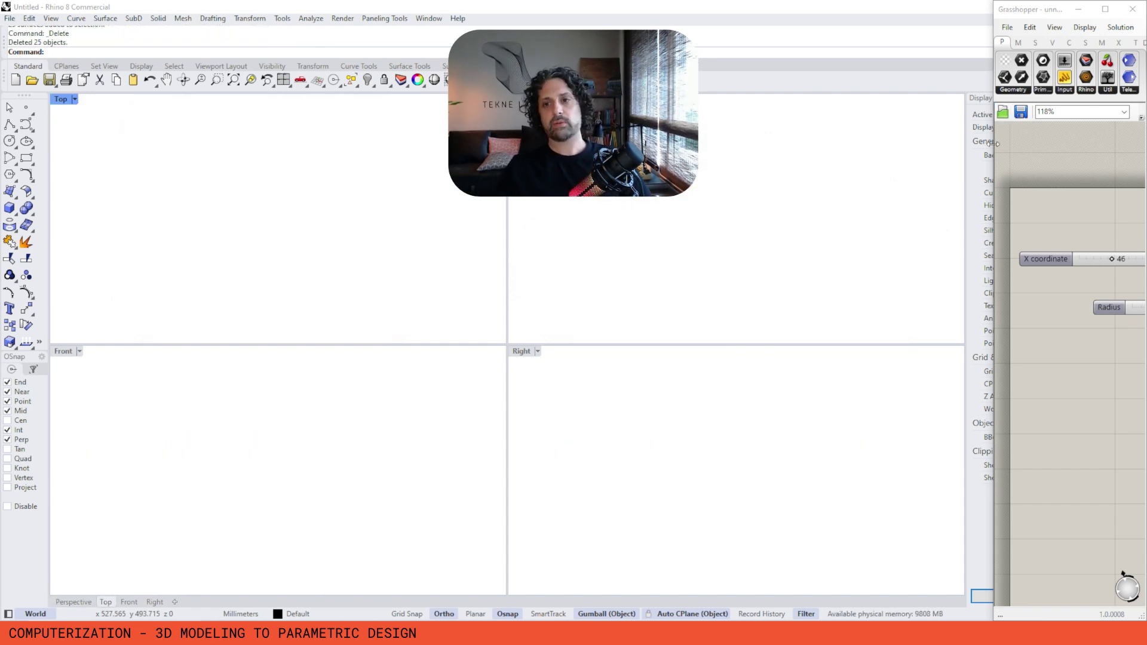
{"action": "left_click_drag", "start_coordinate": [990, 146], "coordinate": [665, 146]}
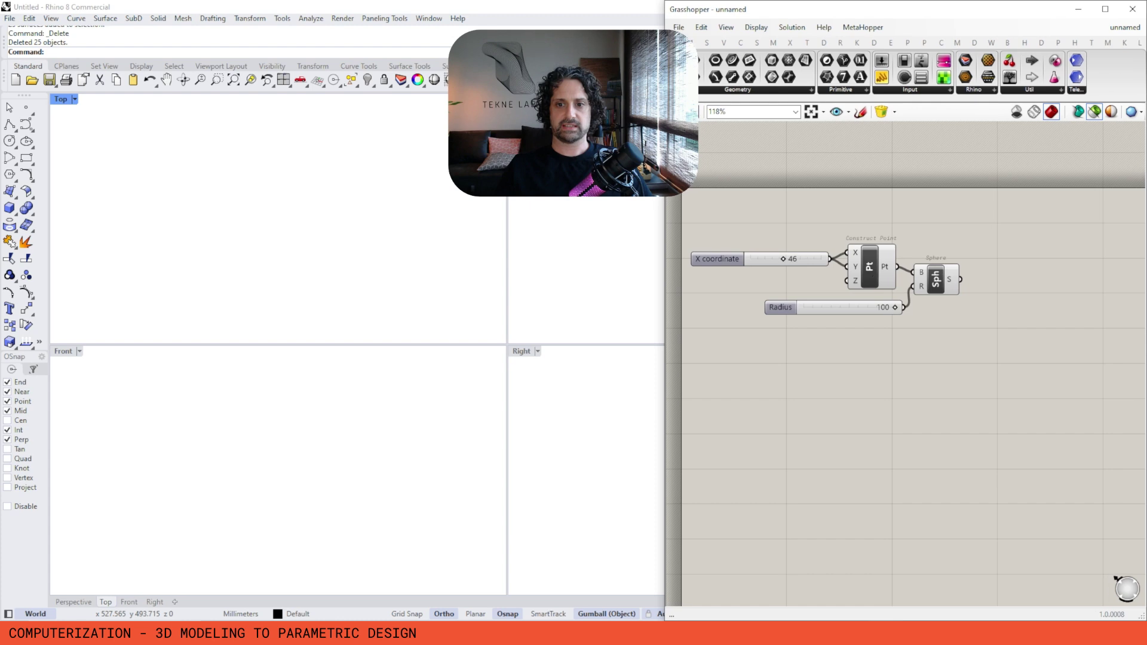
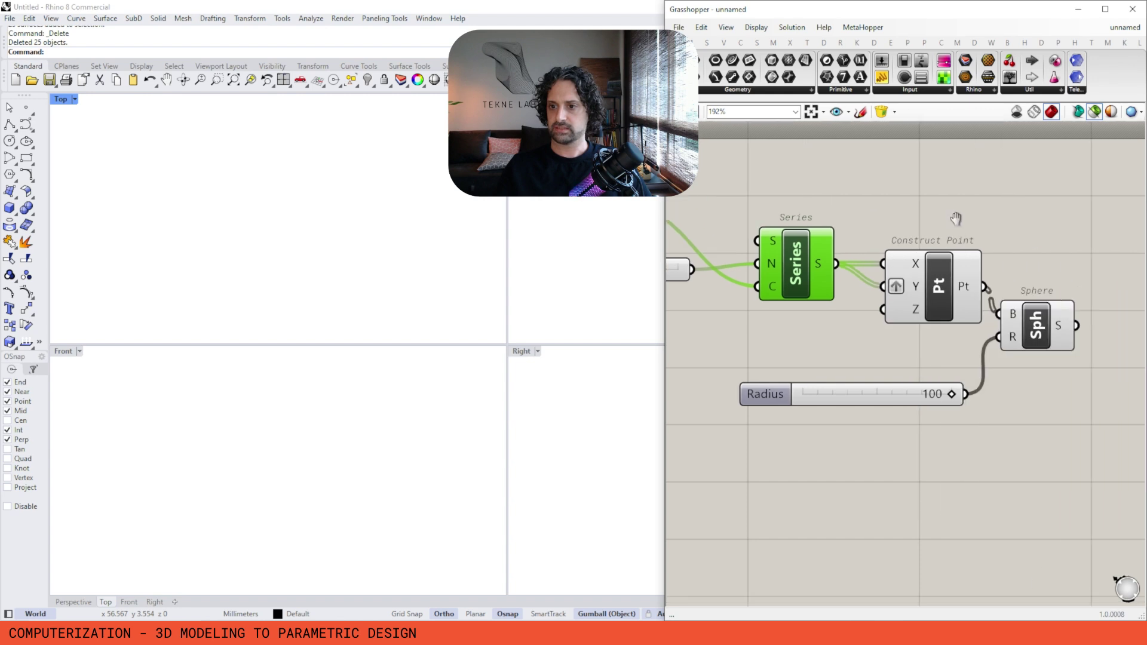
Step: Wire the Step slider into the Sphere component's radius input in place of the 100 slider
{"action": "left_click", "coordinate": [1001, 323]}
{"action": "right_click_drag", "start_coordinate": [222, 227], "coordinate": [276, 220]}
{"action": "scroll", "coordinate": [772, 292], "scroll_direction": "down", "scroll_amount": 2}
{"action": "right_click_drag", "start_coordinate": [773, 292], "coordinate": [910, 291]}
{"action": "left_click_drag", "start_coordinate": [787, 270], "coordinate": [1051, 315]}
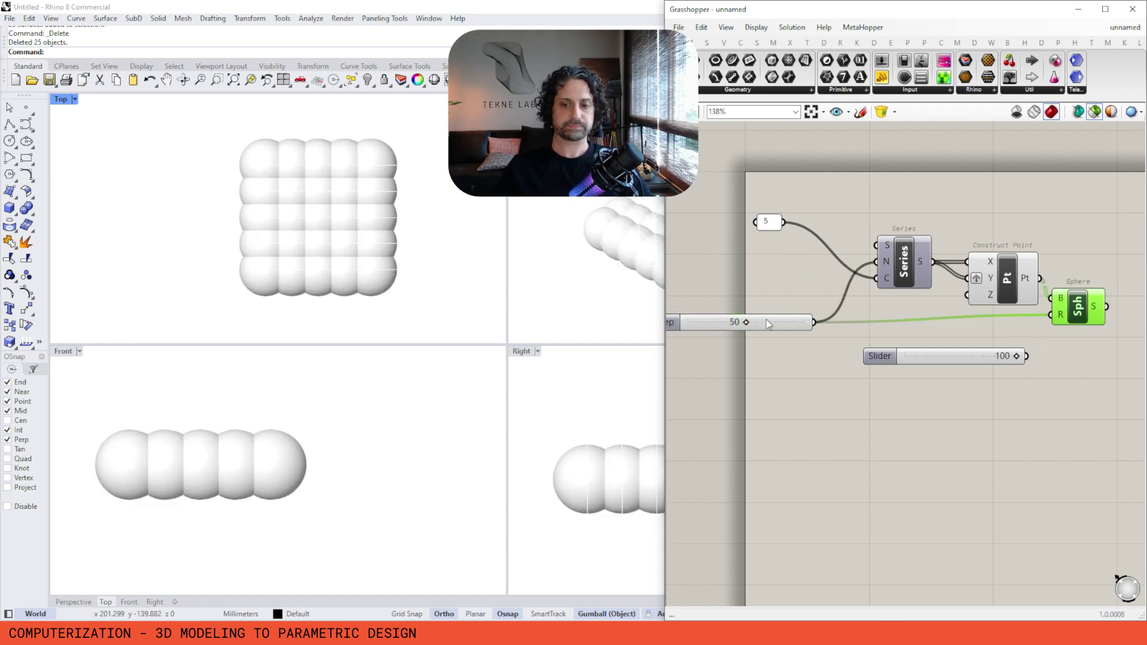
{"action": "right_click_drag", "start_coordinate": [766, 319], "coordinate": [777, 318]}
{"action": "right_click_drag", "start_coordinate": [1050, 290], "coordinate": [1041, 280]}
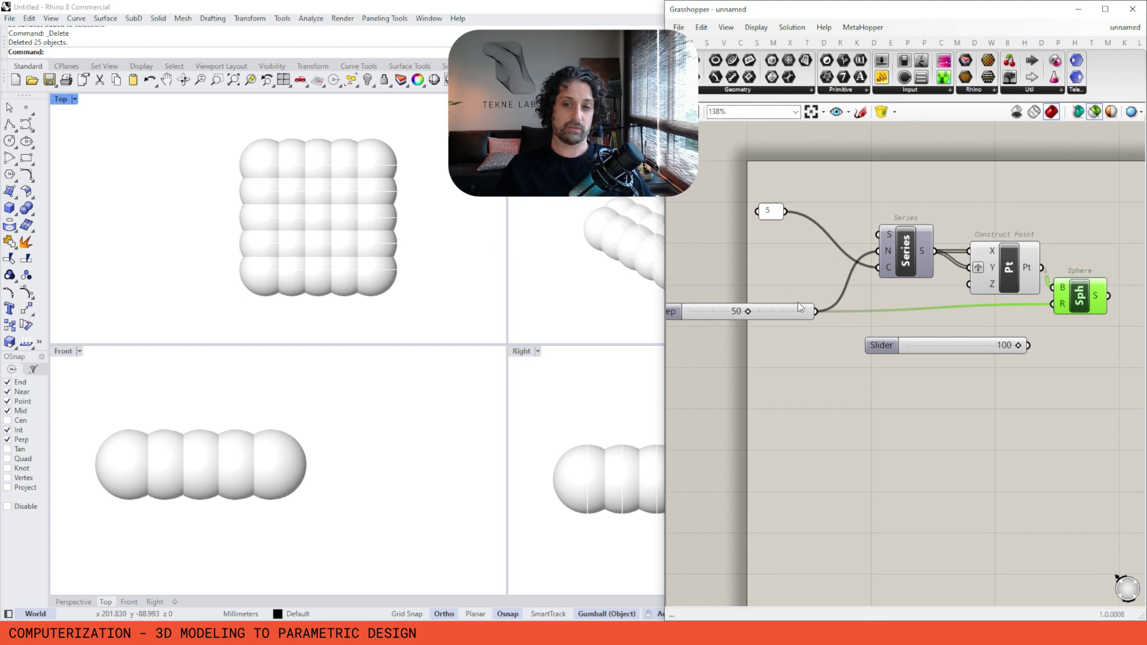
Step: Move the disconnected slider lower on the canvas and add a Number parameter above it
{"action": "right_click_drag", "start_coordinate": [801, 307], "coordinate": [775, 301]}
{"action": "left_click_drag", "start_coordinate": [897, 341], "coordinate": [888, 392]}
{"action": "double_click", "coordinate": [923, 328]}
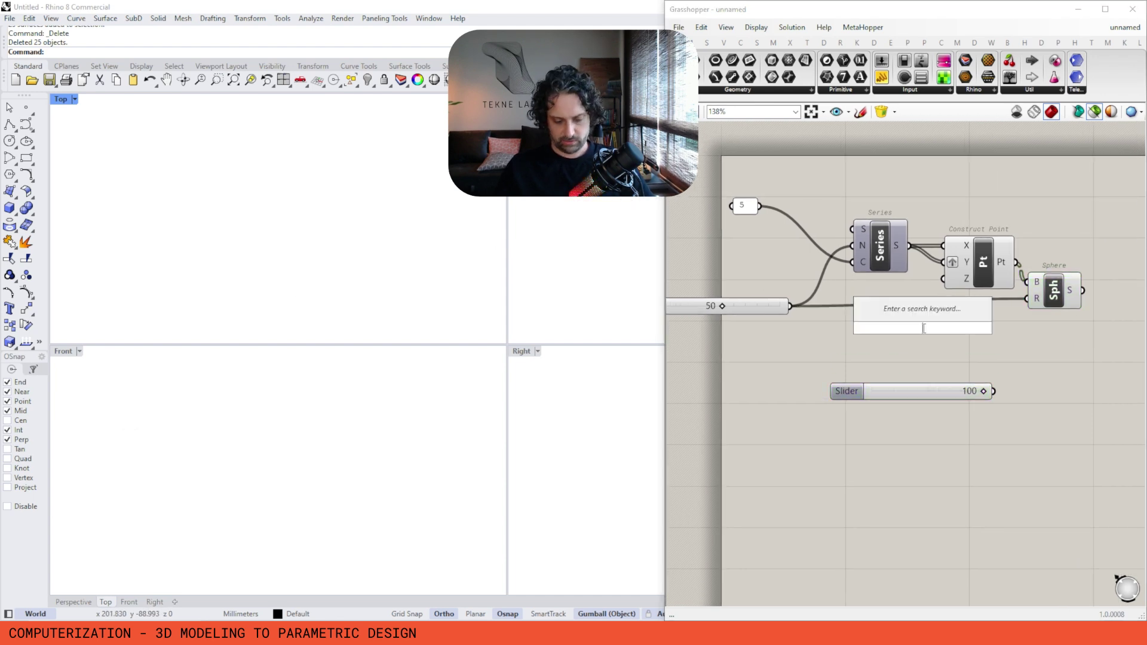
{"action": "type", "text": "numb"}
{"action": "left_click", "coordinate": [880, 314]}
Step: Set the Number parameter's expression to x/2 and wire it between the Step slider and the Sphere's radius input
{"action": "right_click", "coordinate": [921, 329]}
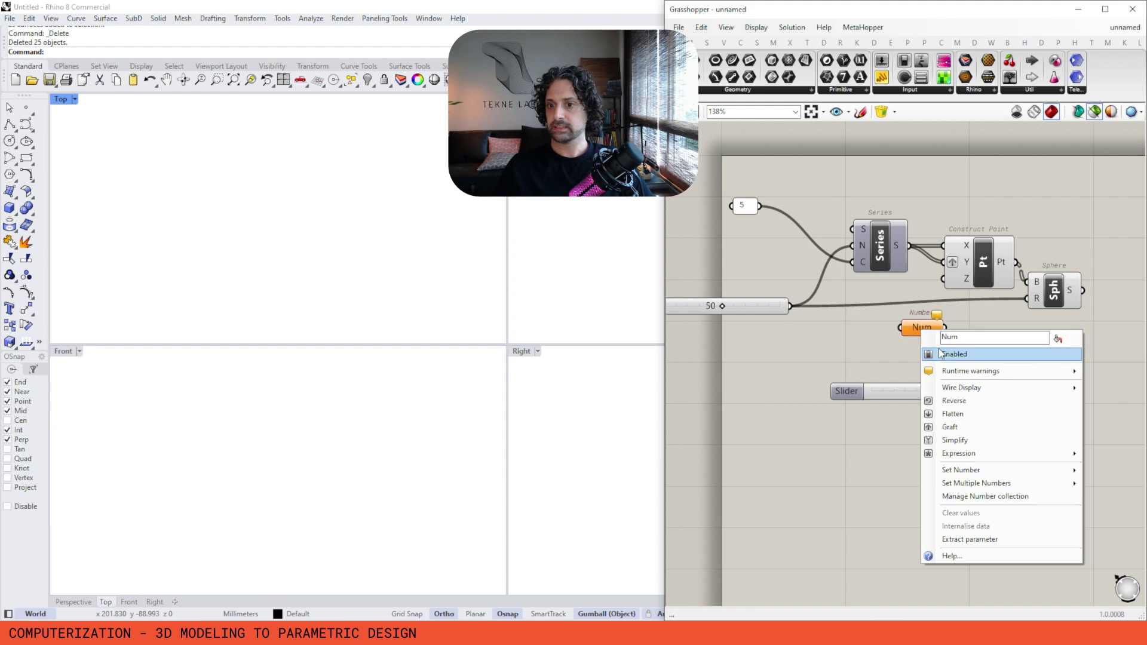
{"action": "type", "text": "x"}
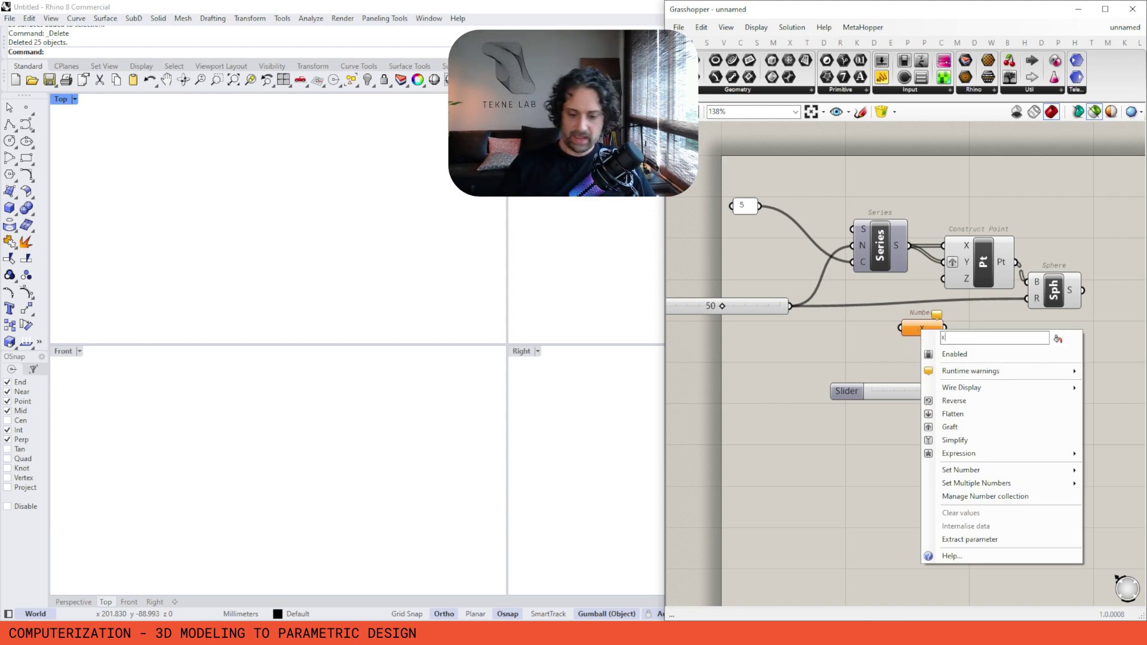
{"action": "type", "text": "/2"}
{"action": "key", "text": "Return"}
{"action": "left_click_drag", "start_coordinate": [885, 327], "coordinate": [790, 306]}
{"action": "left_click_drag", "start_coordinate": [944, 328], "coordinate": [1027, 299]}
{"action": "left_click", "coordinate": [1056, 294]}
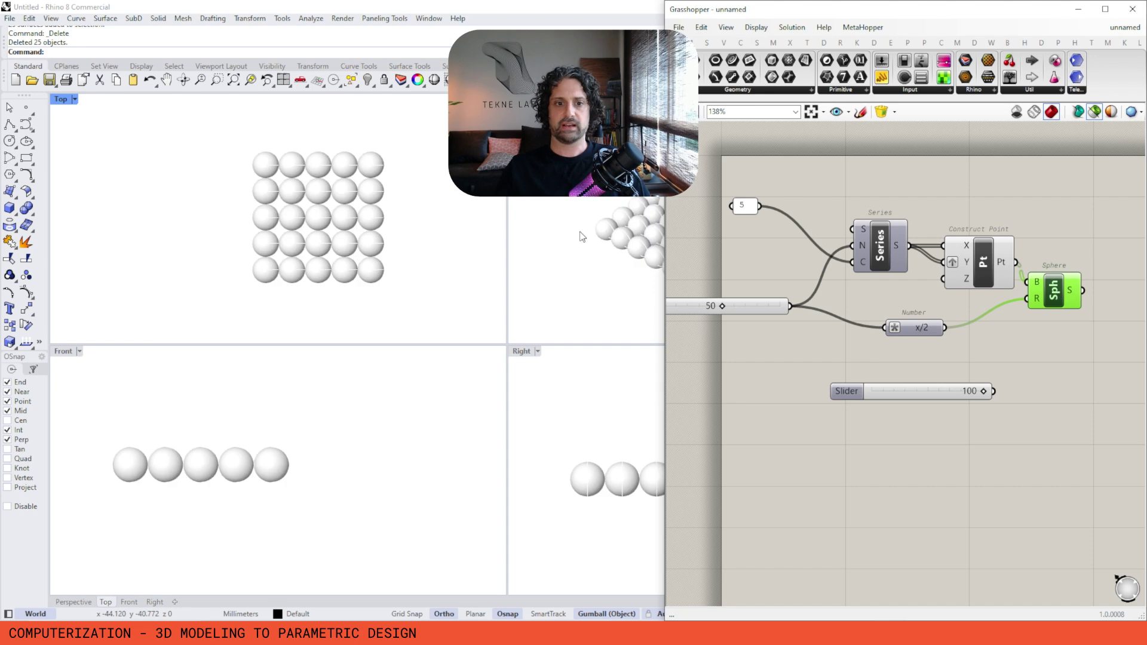
Step: Narrow the Grasshopper window and examine the sphere grid in the Top, Front, Right and Perspective views
{"action": "mouse_move", "coordinate": [337, 218]}
{"action": "right_mouse_down"}
{"action": "mouse_move", "coordinate": [275, 217]}
{"action": "mouse_move", "coordinate": [342, 222]}
{"action": "right_mouse_up"}
{"action": "scroll", "coordinate": [342, 233], "scroll_direction": "up", "scroll_amount": 4}
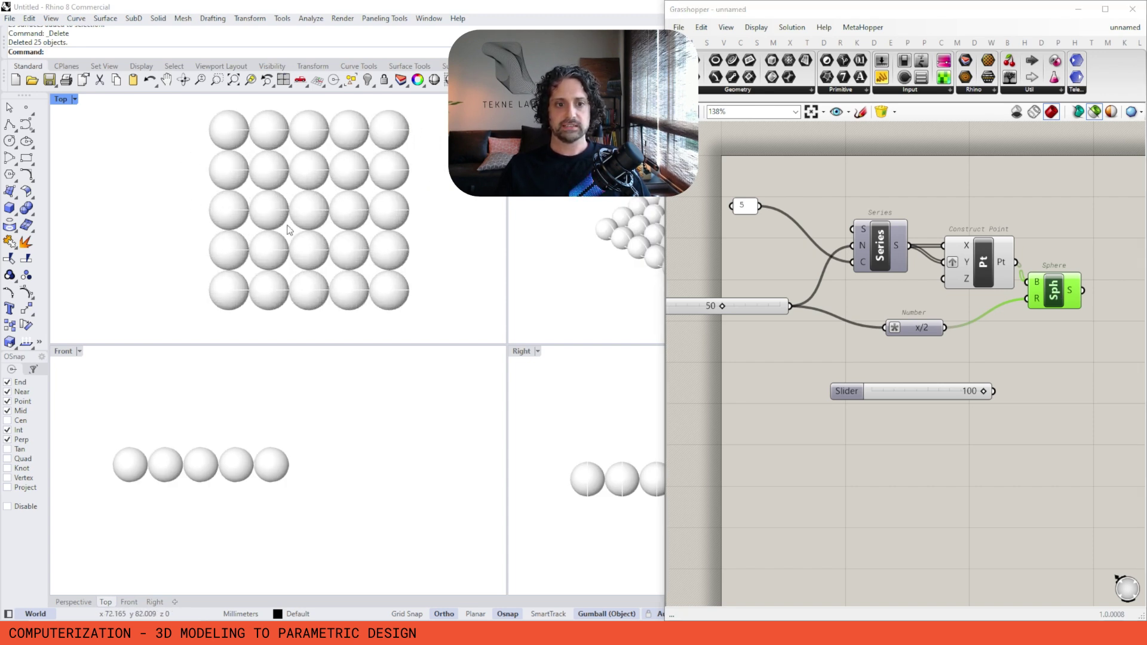
{"action": "right_click_drag", "start_coordinate": [258, 463], "coordinate": [382, 468]}
{"action": "scroll", "coordinate": [383, 466], "scroll_direction": "up", "scroll_amount": 3}
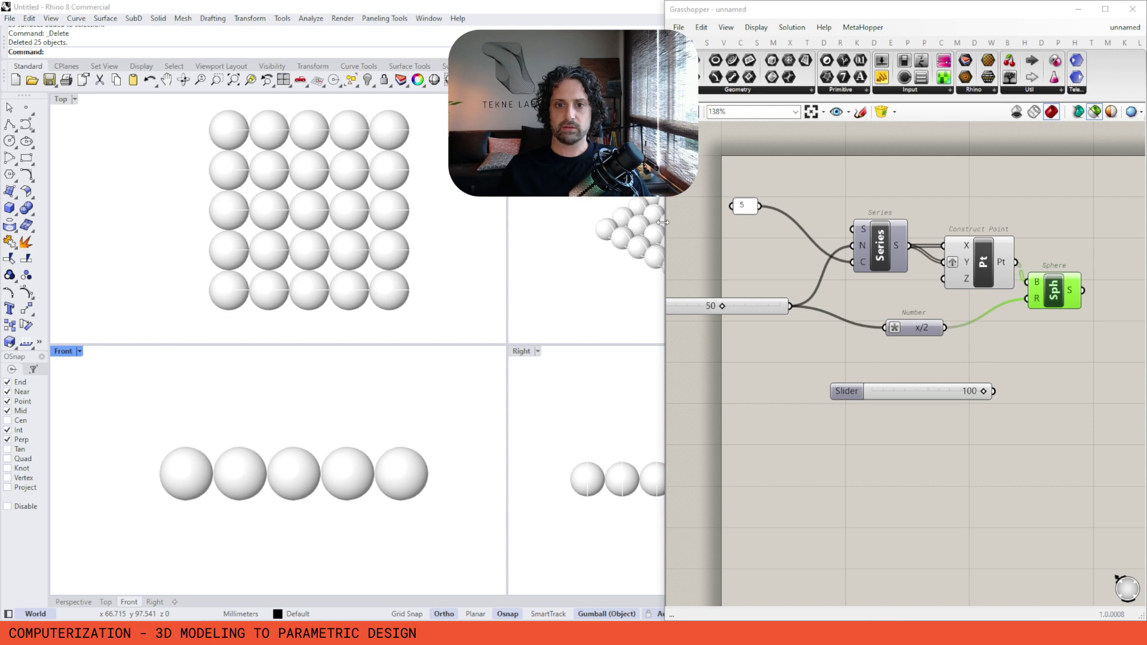
{"action": "left_click_drag", "start_coordinate": [665, 221], "coordinate": [803, 221]}
{"action": "scroll", "coordinate": [984, 262], "scroll_direction": "down", "scroll_amount": 3}
{"action": "right_click_drag", "start_coordinate": [678, 422], "coordinate": [702, 436]}
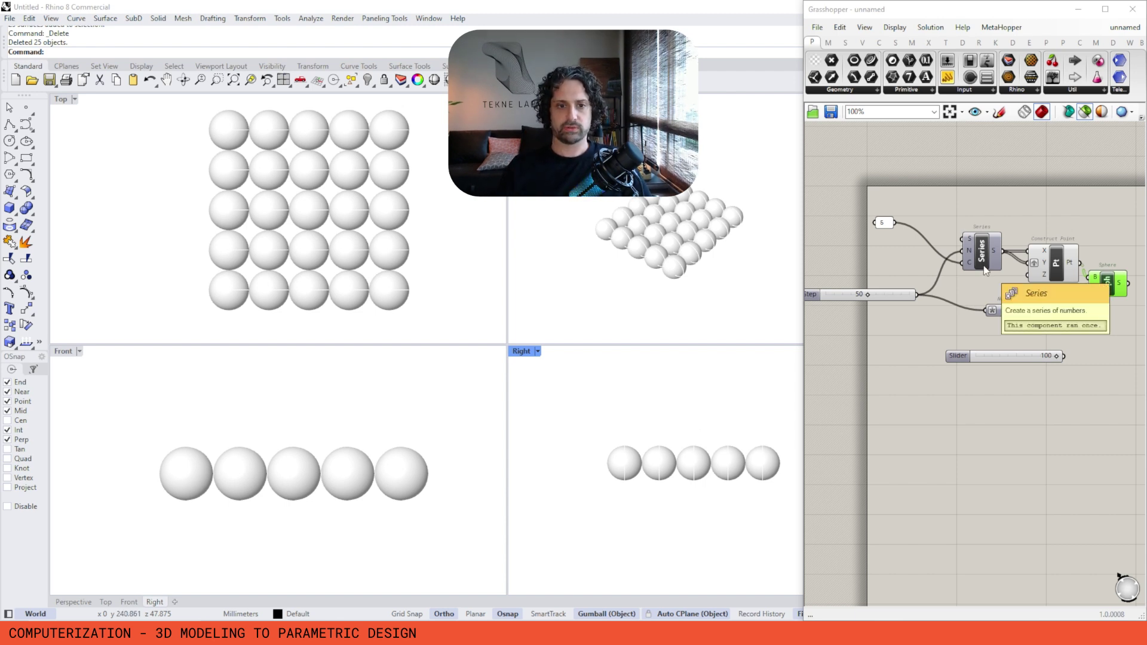
{"action": "right_click_drag", "start_coordinate": [656, 258], "coordinate": [662, 272], "text": "shift"}
{"action": "scroll", "coordinate": [838, 286], "scroll_direction": "up", "scroll_amount": 5}
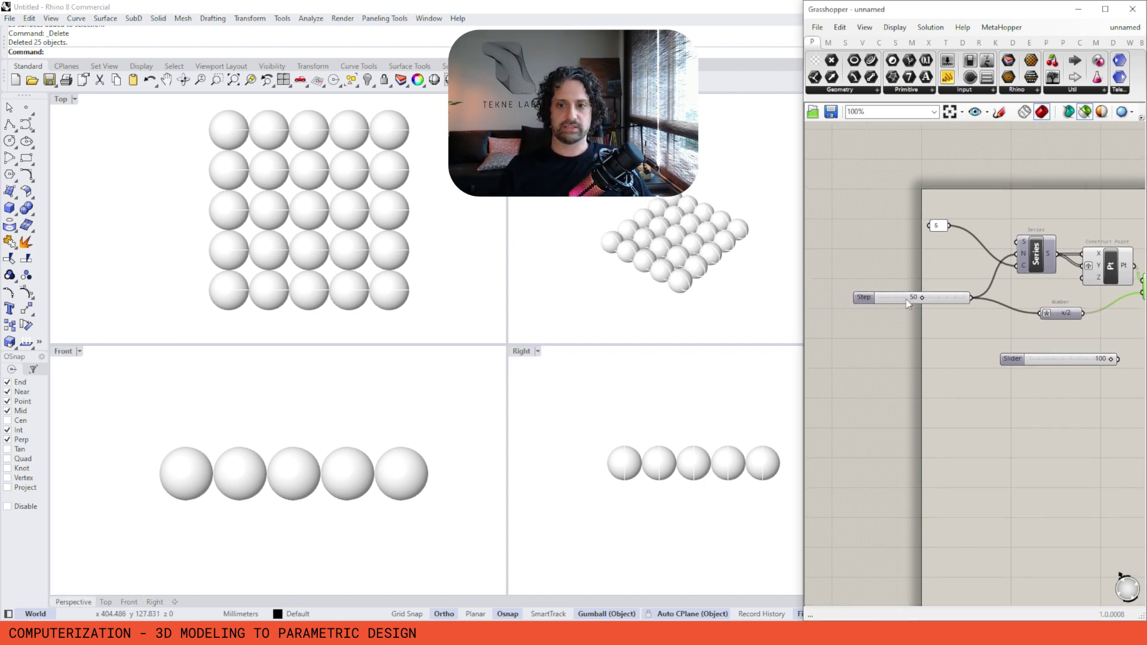
Step: Set the Step slider to 65 and change the count panel feeding the Series component to 10
{"action": "left_click_drag", "start_coordinate": [947, 299], "coordinate": [981, 301]}
{"action": "scroll", "coordinate": [926, 296], "scroll_direction": "down", "scroll_amount": 4}
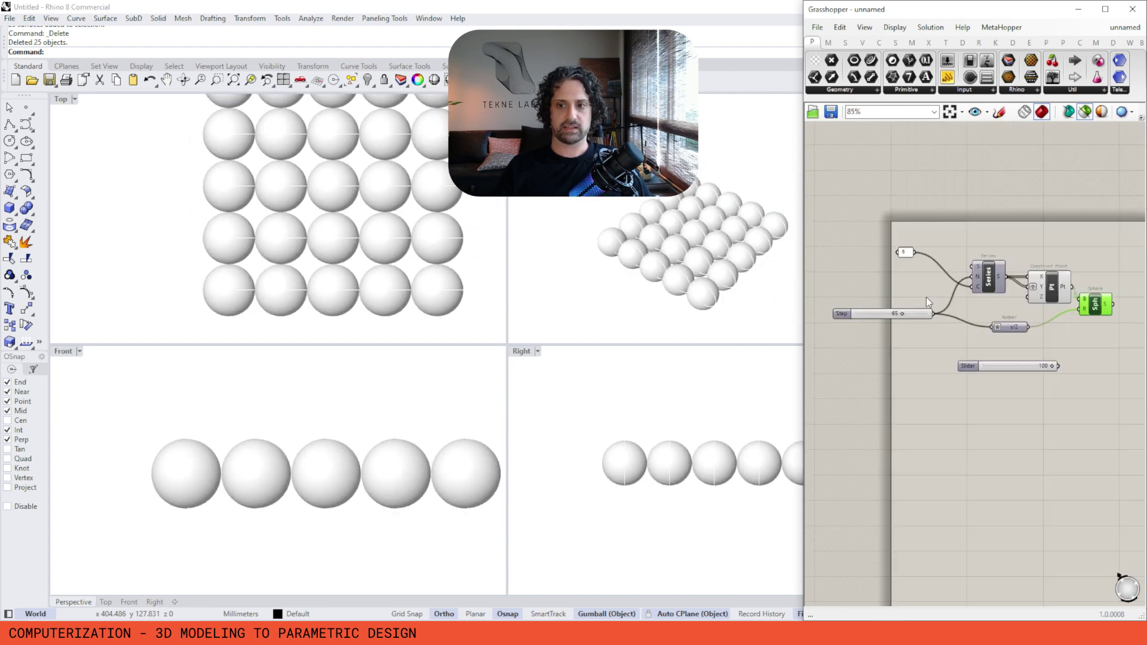
{"action": "scroll", "coordinate": [907, 255], "scroll_direction": "up", "scroll_amount": 1}
{"action": "double_click", "coordinate": [906, 253]}
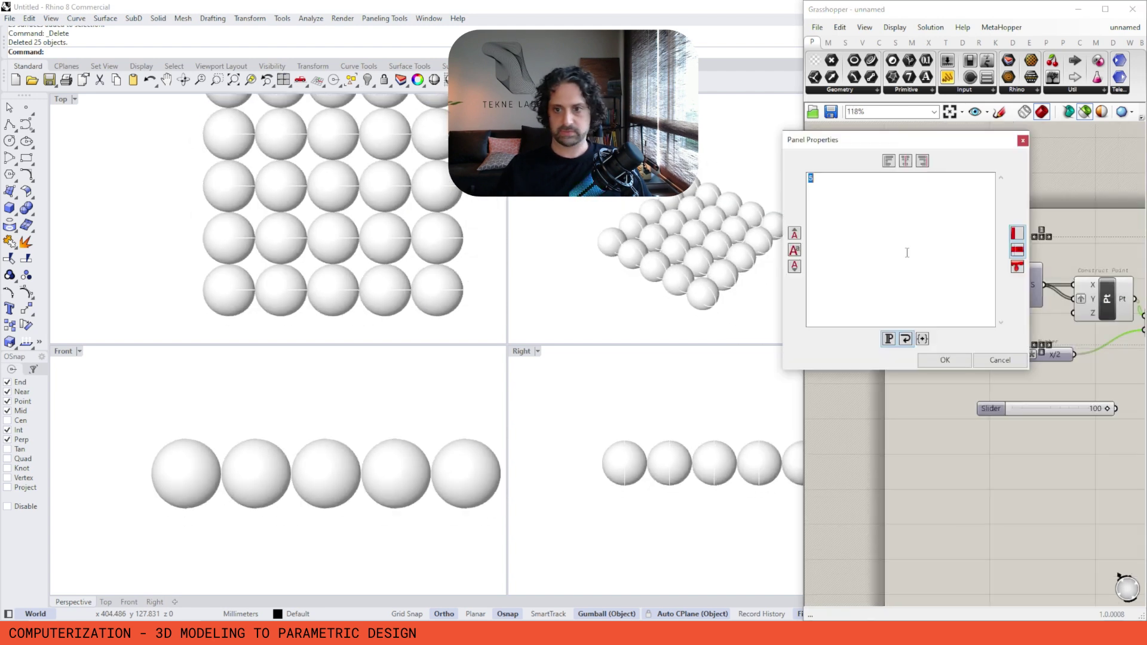
{"action": "left_click", "coordinate": [940, 360]}
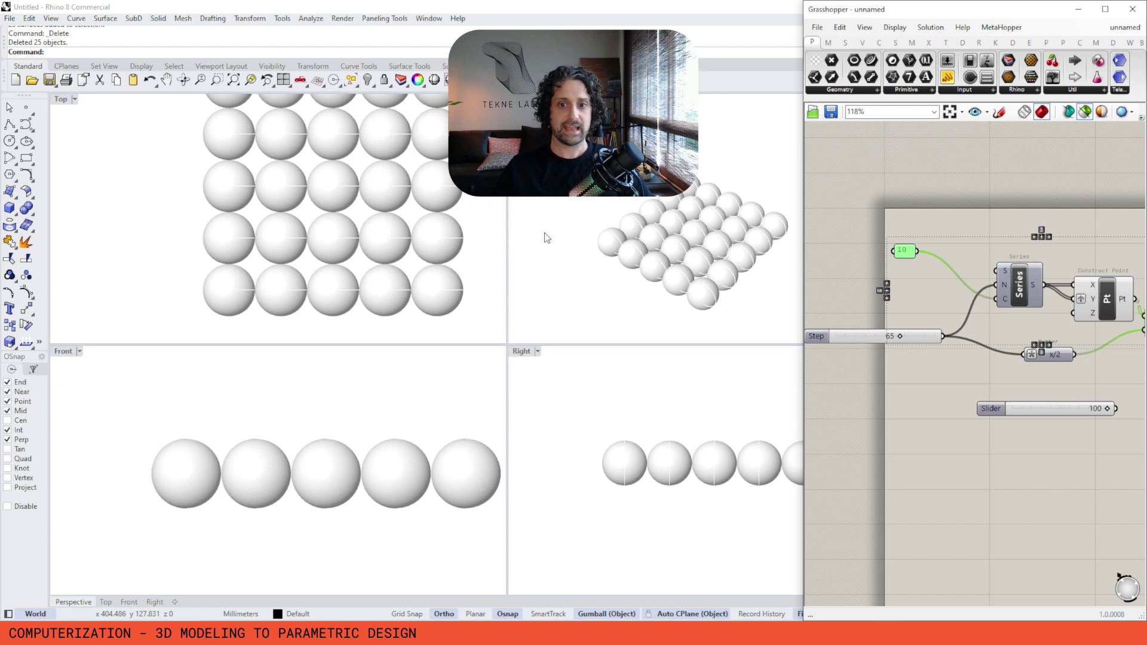
Step: Examine the enlarged sphere grid in the Perspective, Top and Front views
{"action": "scroll", "coordinate": [603, 242], "scroll_direction": "down", "scroll_amount": 5}
{"action": "scroll", "coordinate": [743, 242], "scroll_direction": "up", "scroll_amount": 3}
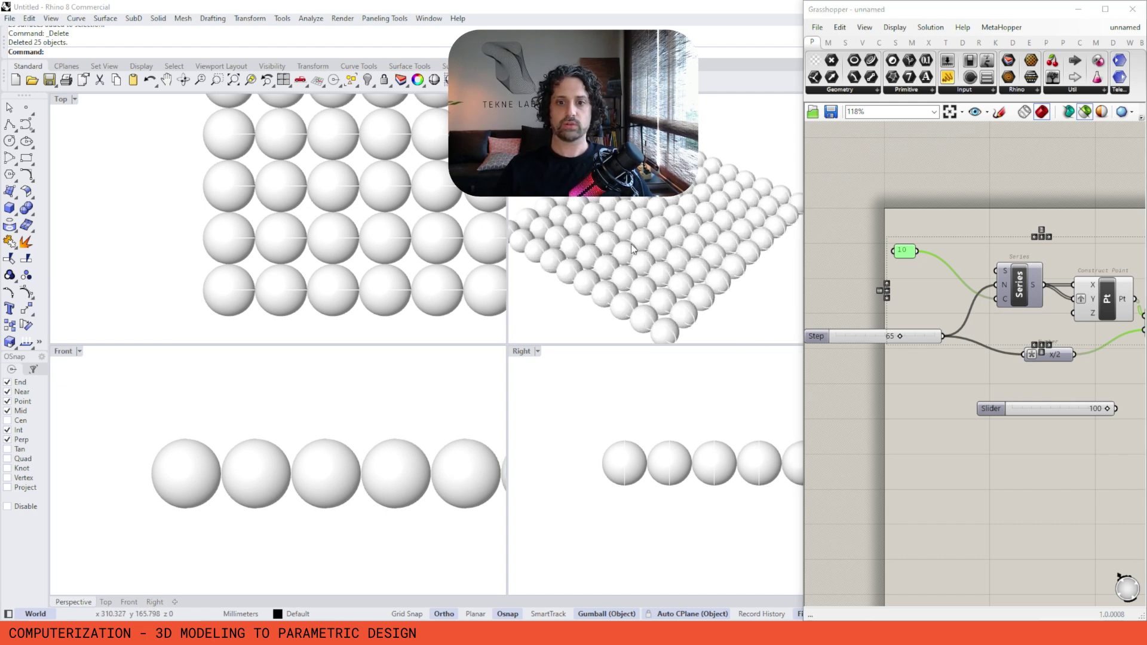
{"action": "right_click_drag", "start_coordinate": [558, 257], "coordinate": [587, 250], "text": "shift"}
{"action": "scroll", "coordinate": [376, 242], "scroll_direction": "down", "scroll_amount": 4}
{"action": "scroll", "coordinate": [281, 300], "scroll_direction": "down", "scroll_amount": 4}
{"action": "right_click_drag", "start_coordinate": [376, 242], "coordinate": [235, 266]}
{"action": "scroll", "coordinate": [253, 269], "scroll_direction": "down", "scroll_amount": 2}
{"action": "scroll", "coordinate": [354, 475], "scroll_direction": "down", "scroll_amount": 12}
{"action": "right_click_drag", "start_coordinate": [391, 472], "coordinate": [290, 457]}
{"action": "scroll", "coordinate": [269, 460], "scroll_direction": "up", "scroll_amount": 10}
{"action": "scroll", "coordinate": [281, 463], "scroll_direction": "down", "scroll_amount": 6}
{"action": "right_click_drag", "start_coordinate": [931, 263], "coordinate": [970, 241]}
{"action": "scroll", "coordinate": [978, 235], "scroll_direction": "down", "scroll_amount": 1}
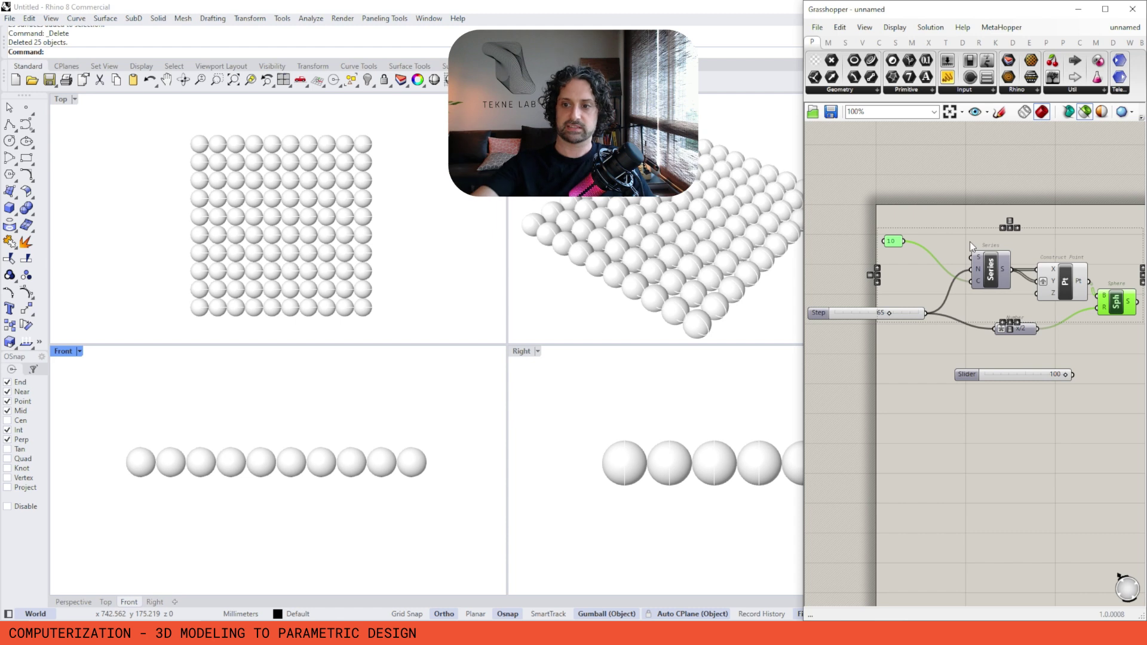
Step: Select all components of the sphere grid definition to highlight the complete parametric logic
{"action": "right_click_drag", "start_coordinate": [1031, 219], "coordinate": [1008, 215]}
{"action": "left_click_drag", "start_coordinate": [1132, 209], "coordinate": [845, 417]}
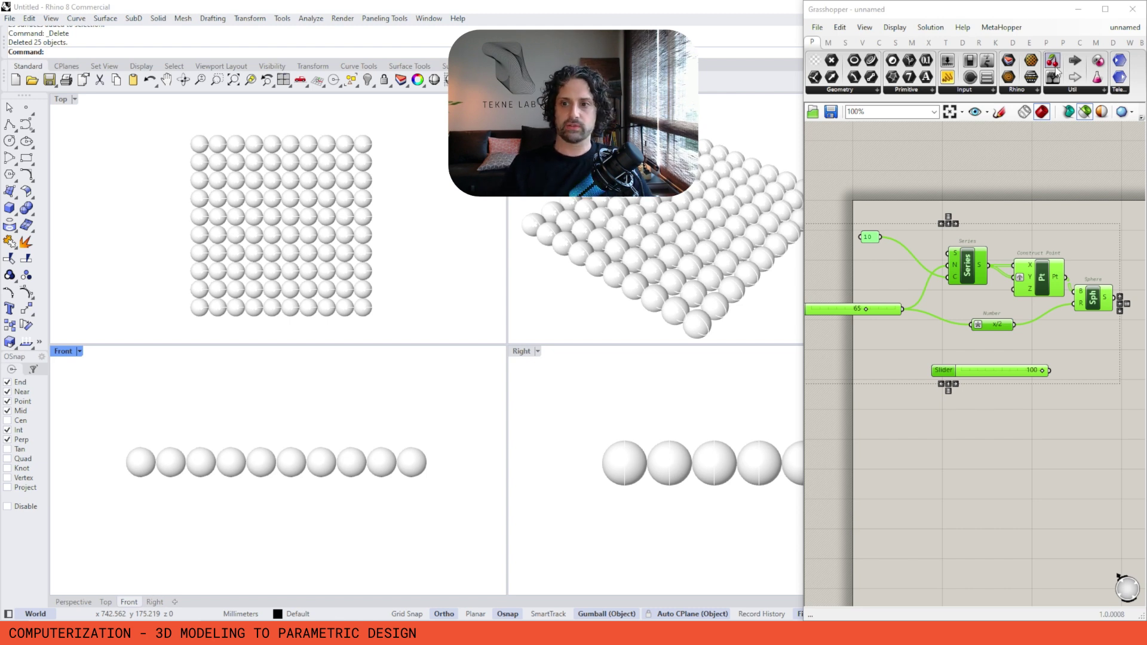
{"action": "left_click_drag", "start_coordinate": [1115, 226], "coordinate": [828, 451]}
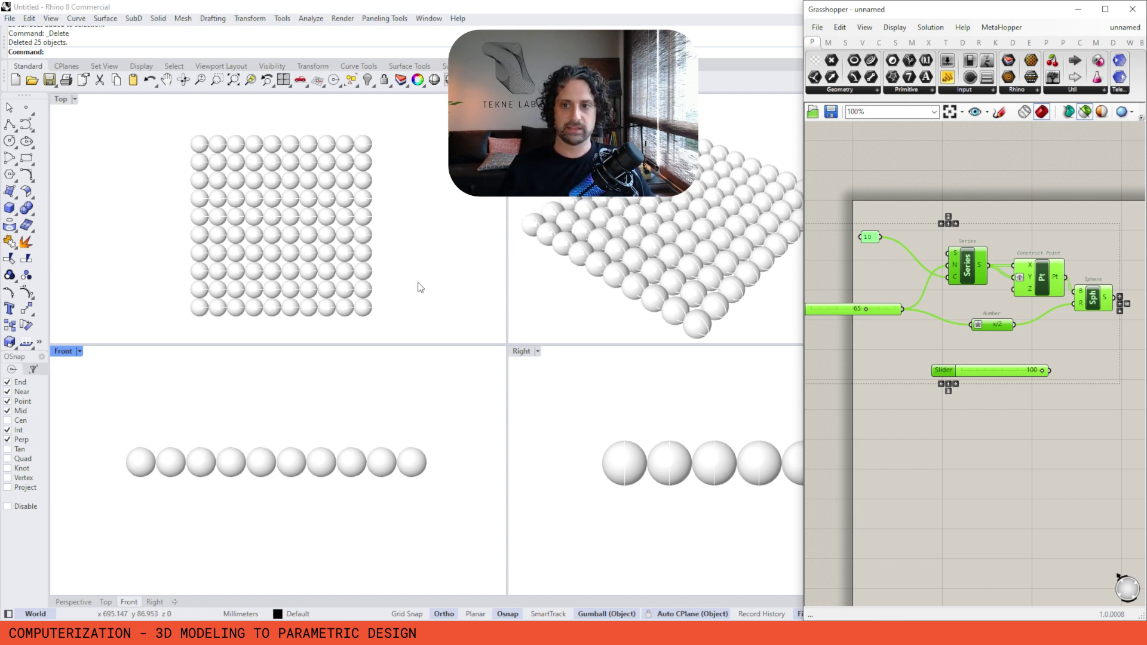
{"action": "left_click", "coordinate": [1005, 222]}
{"action": "left_click_drag", "start_coordinate": [1107, 227], "coordinate": [793, 461]}
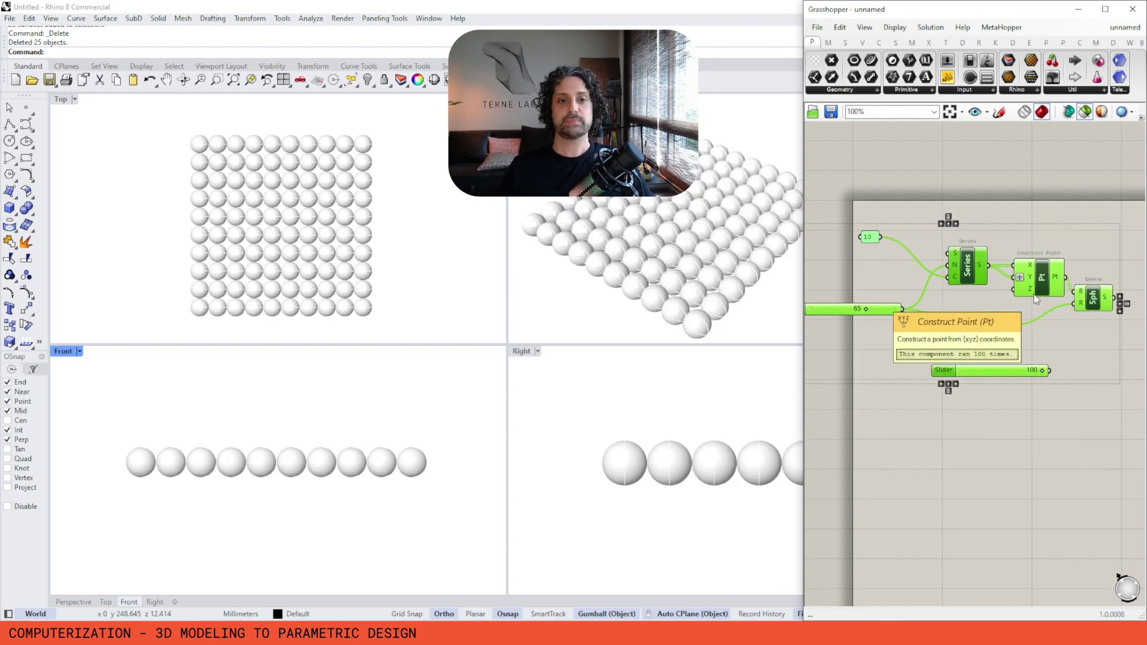
Step: Clear the component selection and turn off the preview restriction to selected objects, then inspect the grid
{"action": "left_click", "coordinate": [1110, 215]}
{"action": "left_click", "coordinate": [1085, 112]}
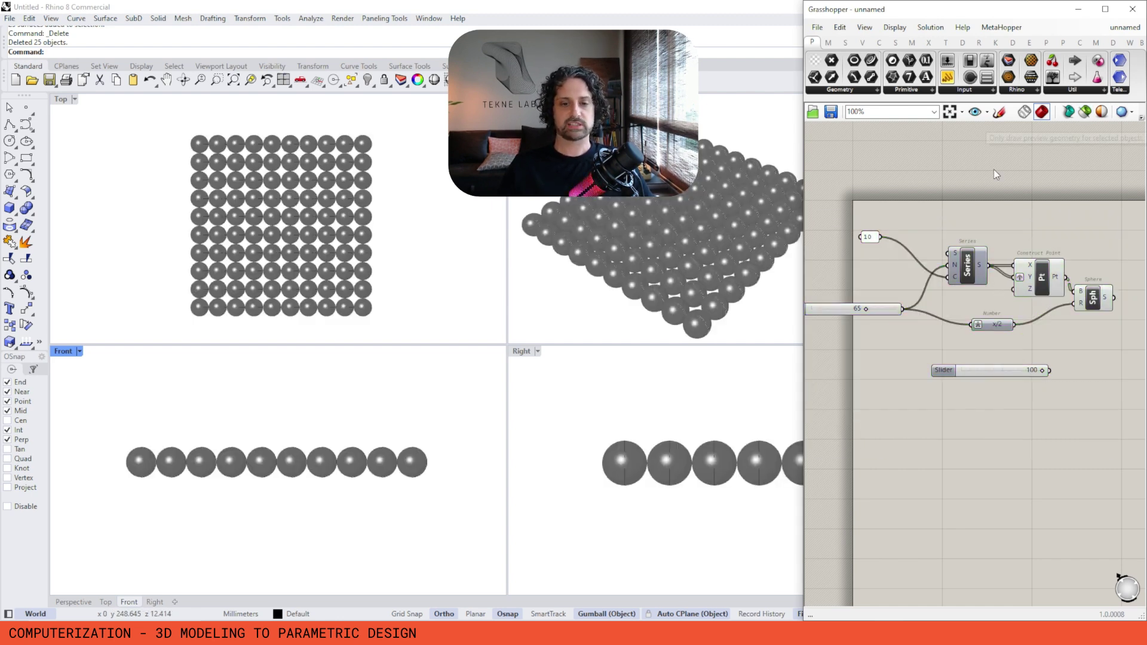
{"action": "right_click_drag", "start_coordinate": [537, 220], "coordinate": [564, 217], "text": "shift"}
{"action": "right_click_drag", "start_coordinate": [376, 439], "coordinate": [401, 415]}
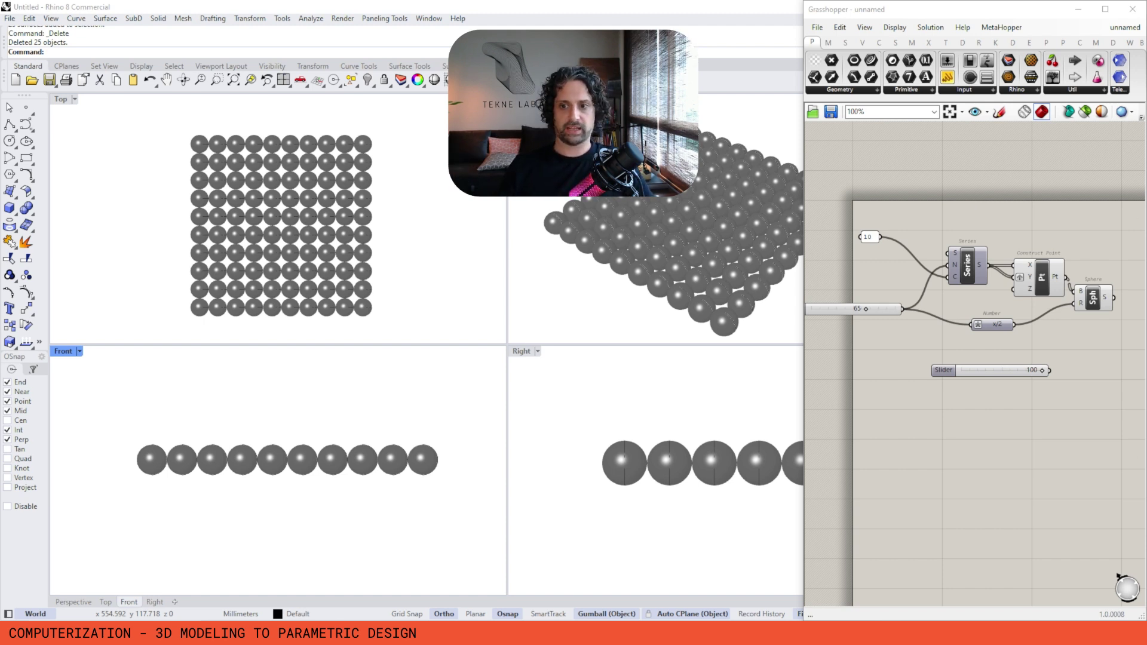
Step: Delete the unconnected slider set to 100 from the canvas
{"action": "right_click_drag", "start_coordinate": [956, 378], "coordinate": [940, 350]}
{"action": "left_click_drag", "start_coordinate": [950, 344], "coordinate": [930, 440]}
{"action": "key", "text": "Delete"}
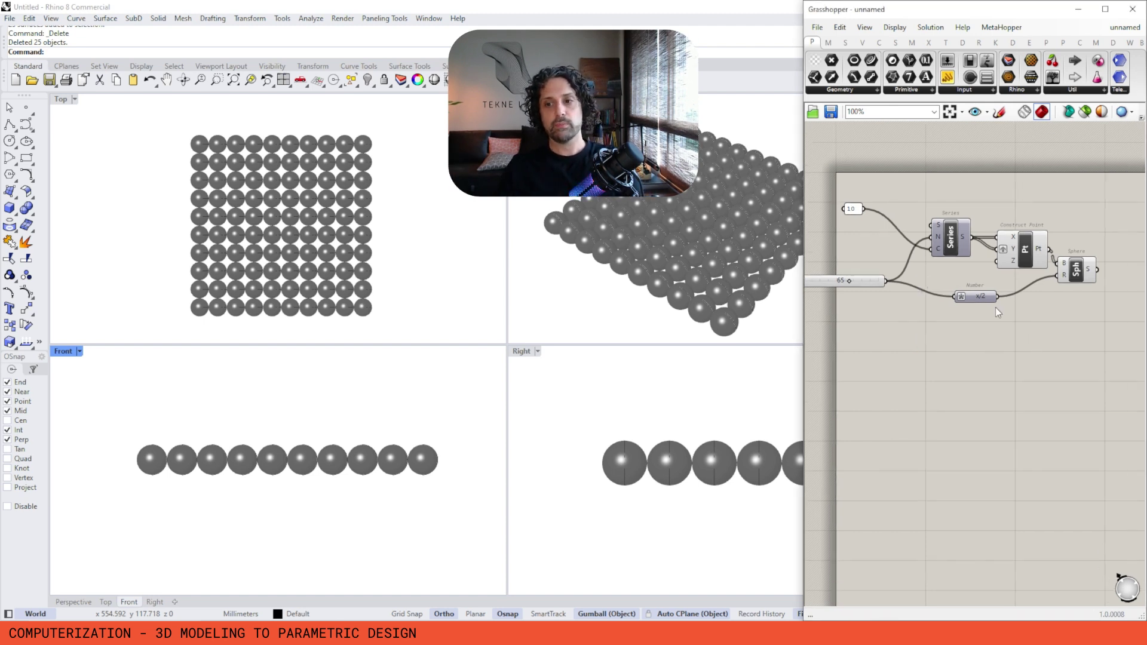
Step: Move the x/2 Number parameter down and the Sphere component further from Construct Point to make room
{"action": "left_click_drag", "start_coordinate": [978, 297], "coordinate": [981, 322]}
{"action": "right_click_drag", "start_coordinate": [935, 359], "coordinate": [936, 368]}
{"action": "right_click_drag", "start_coordinate": [1003, 286], "coordinate": [948, 295]}
{"action": "left_click_drag", "start_coordinate": [1019, 281], "coordinate": [1064, 286]}
{"action": "left_click", "coordinate": [973, 354]}
{"action": "right_click_drag", "start_coordinate": [897, 344], "coordinate": [948, 335]}
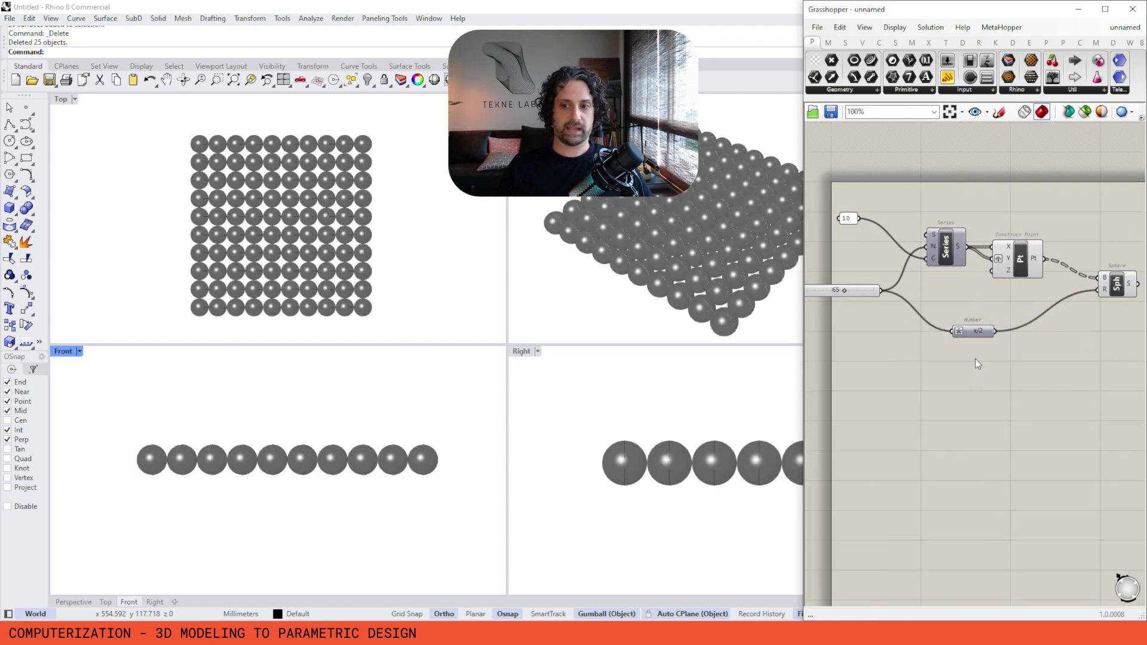
Step: Add a Distance component and wire the grid's Construct Point output into its A input
{"action": "double_click", "coordinate": [977, 380]}
{"action": "type", "text": "di"}
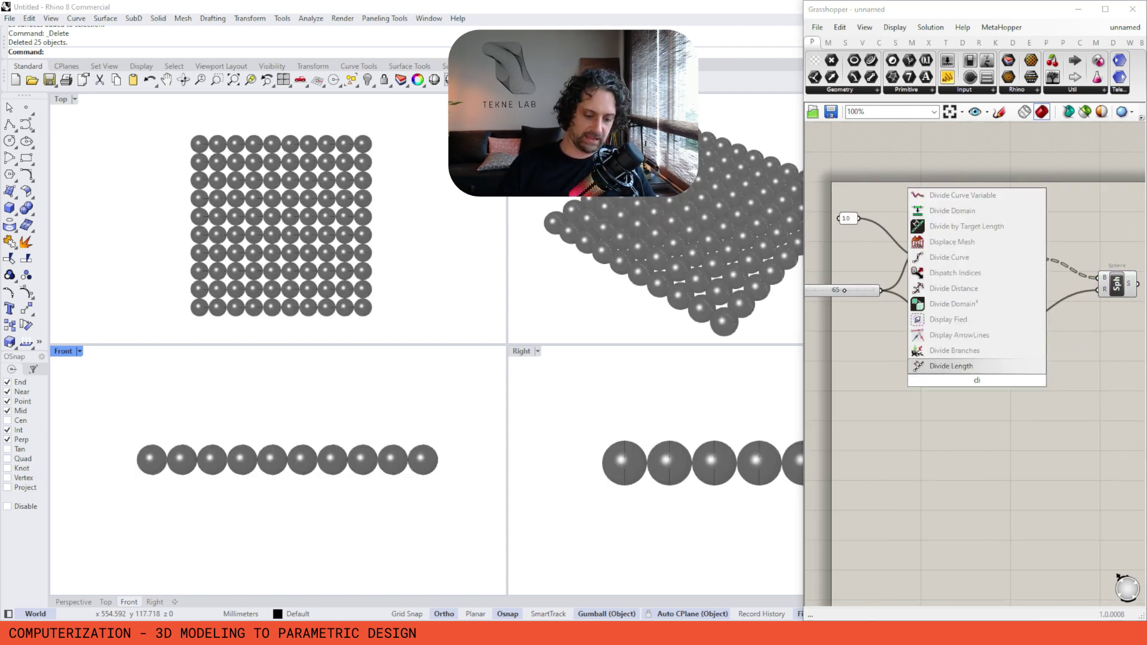
{"action": "type", "text": "st"}
{"action": "left_click", "coordinate": [973, 366]}
{"action": "right_click_drag", "start_coordinate": [898, 310], "coordinate": [911, 309]}
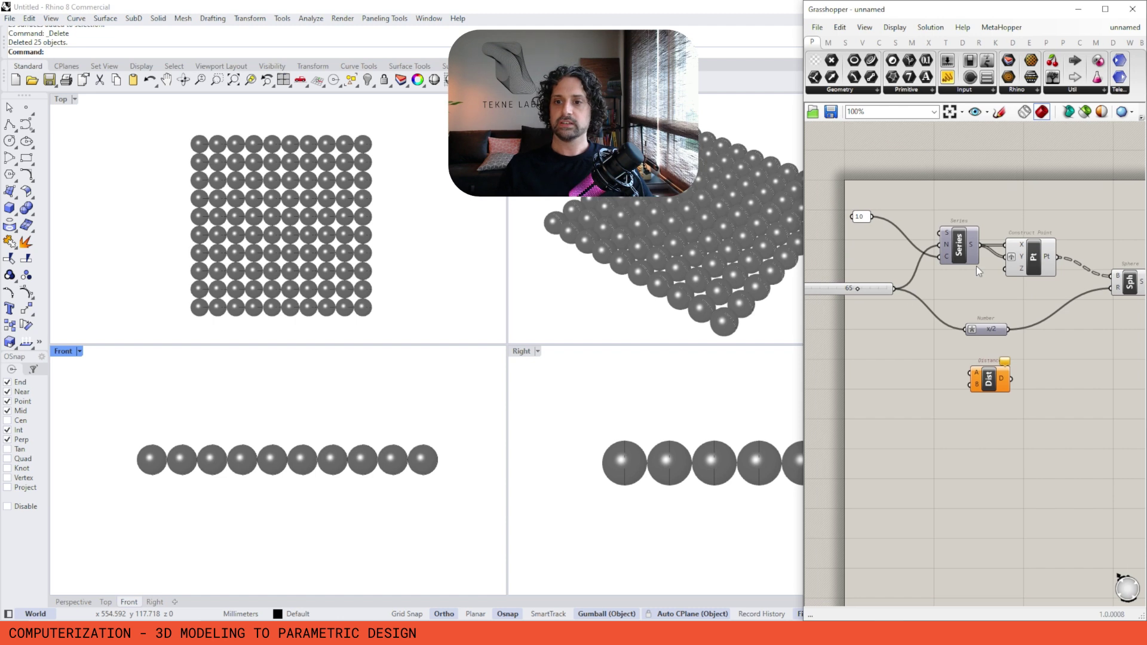
{"action": "right_click_drag", "start_coordinate": [976, 267], "coordinate": [944, 267]}
{"action": "left_click_drag", "start_coordinate": [1026, 257], "coordinate": [1078, 385]}
Step: Add a second Construct Point component, wire it into Distance input B, and select the grid's Construct Point
{"action": "double_click", "coordinate": [950, 403]}
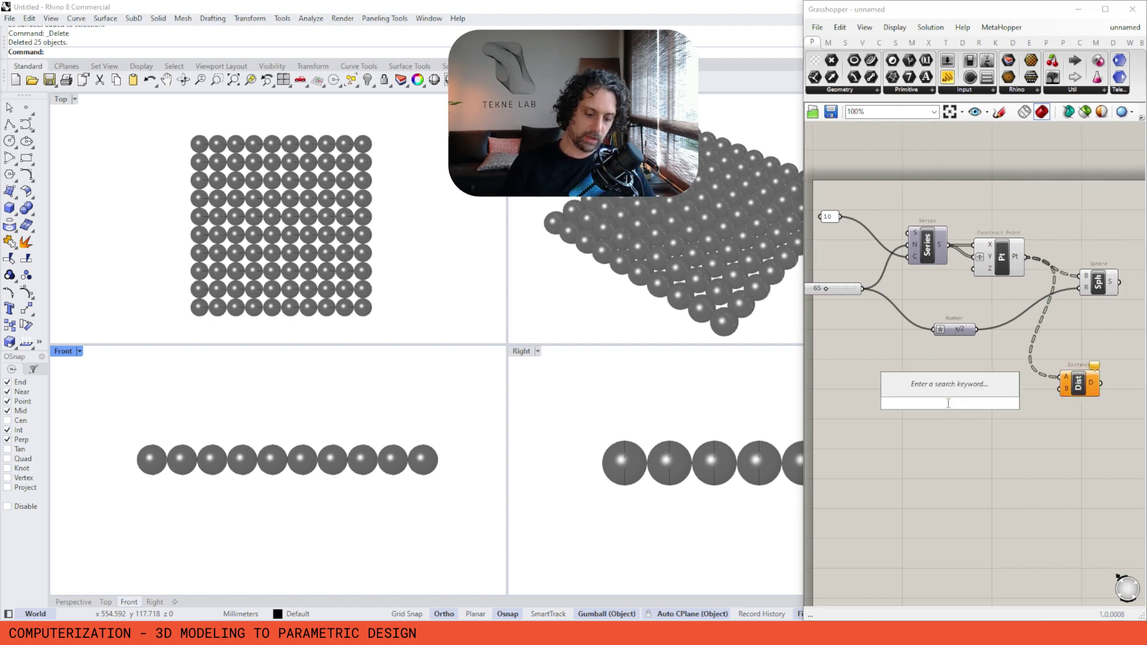
{"action": "type", "text": "xyz"}
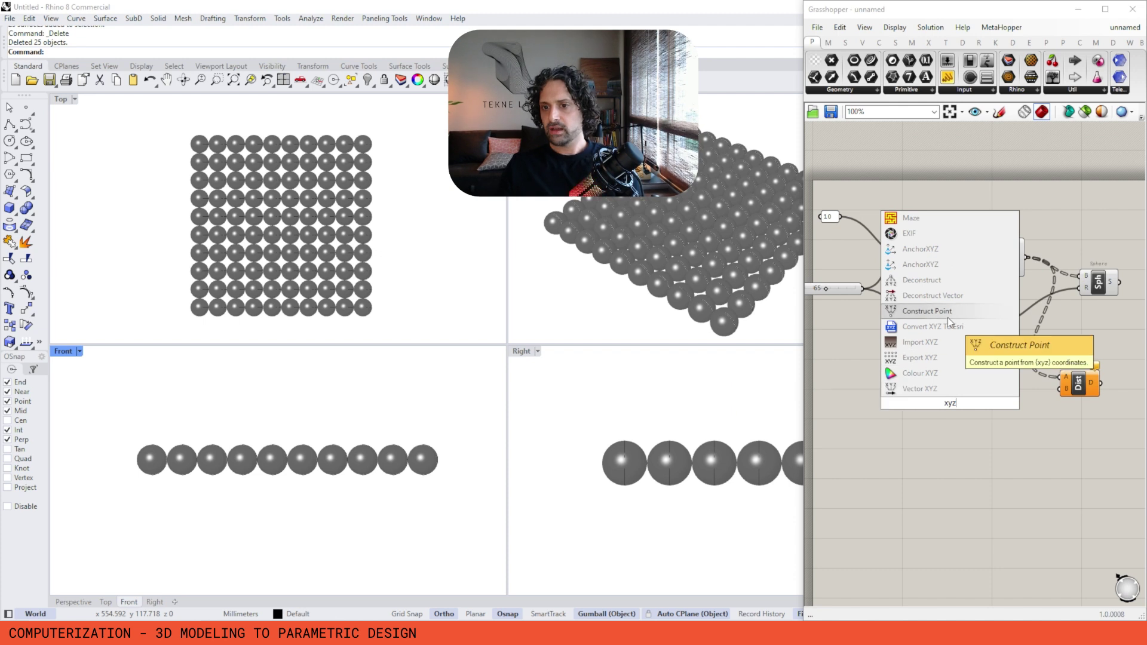
{"action": "left_click", "coordinate": [947, 317]}
{"action": "left_click_drag", "start_coordinate": [1058, 390], "coordinate": [972, 404]}
{"action": "right_click_drag", "start_coordinate": [1050, 378], "coordinate": [950, 397]}
{"action": "left_click_drag", "start_coordinate": [982, 410], "coordinate": [964, 409]}
{"action": "left_click", "coordinate": [900, 277]}
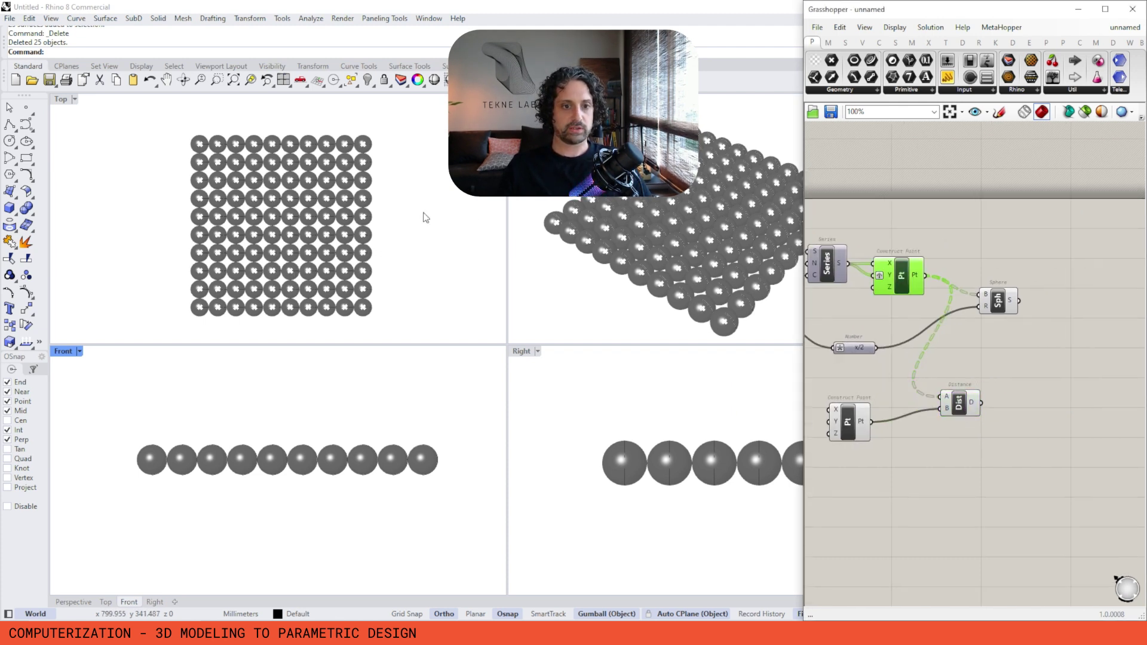
Step: Move the Sphere component further along the canvas and wire the Distance output into its radius input
{"action": "right_click_drag", "start_coordinate": [937, 419], "coordinate": [979, 389]}
{"action": "left_click_drag", "start_coordinate": [881, 379], "coordinate": [910, 373]}
{"action": "right_click_drag", "start_coordinate": [1013, 329], "coordinate": [914, 344]}
{"action": "scroll", "coordinate": [914, 344], "scroll_direction": "up", "scroll_amount": 1}
{"action": "left_click_drag", "start_coordinate": [954, 288], "coordinate": [1061, 267]}
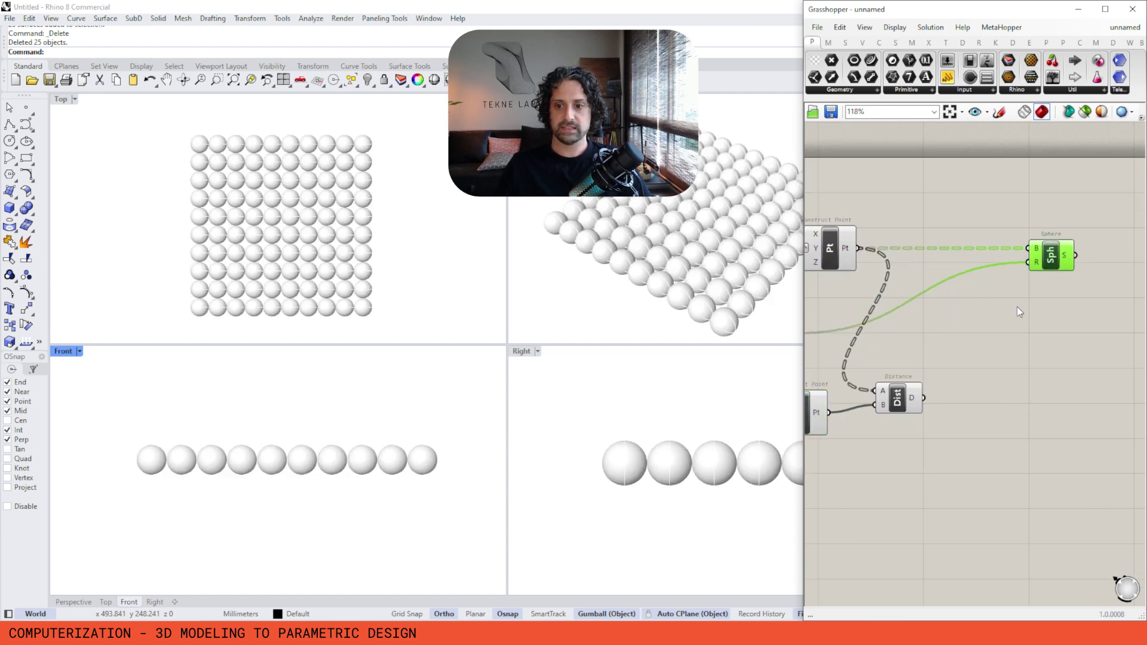
{"action": "left_click_drag", "start_coordinate": [924, 398], "coordinate": [1078, 270]}
{"action": "left_click", "coordinate": [1033, 308]}
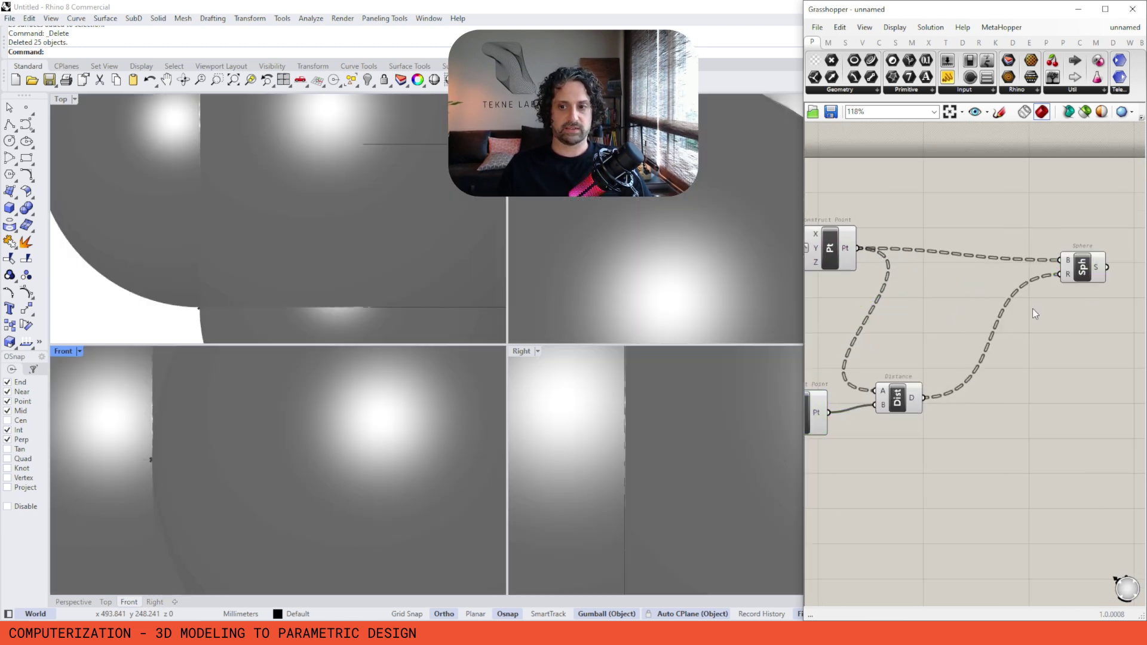
Step: Add a Division component and wire the Distance output into its A input
{"action": "double_click", "coordinate": [1023, 339]}
{"action": "type", "text": "di"}
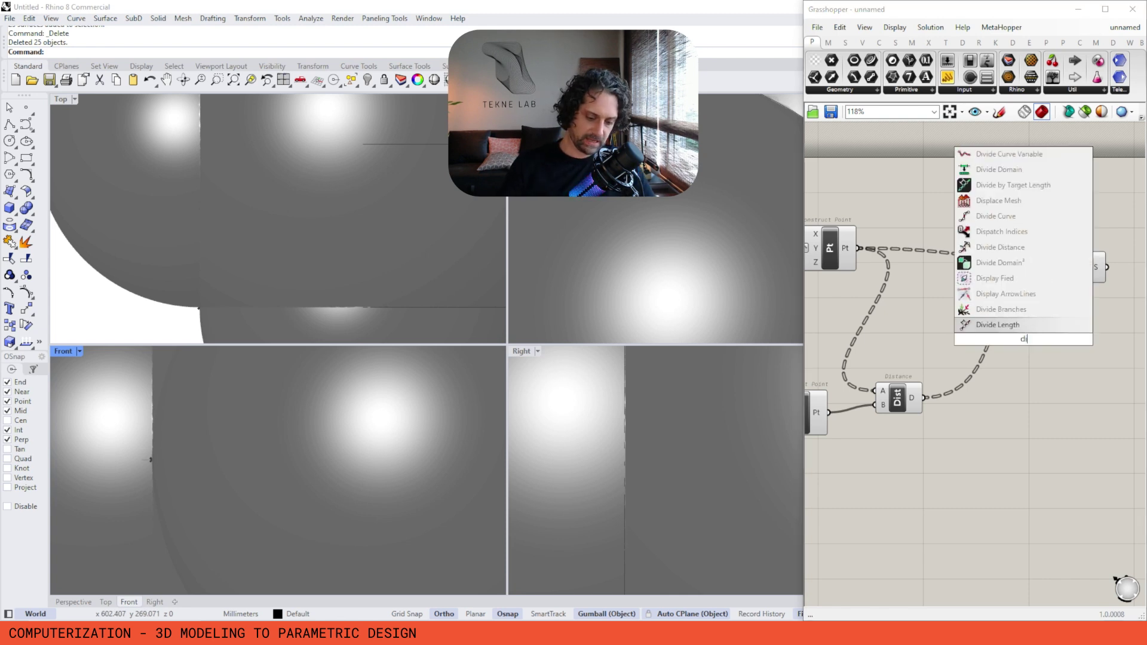
{"action": "type", "text": "vsion"}
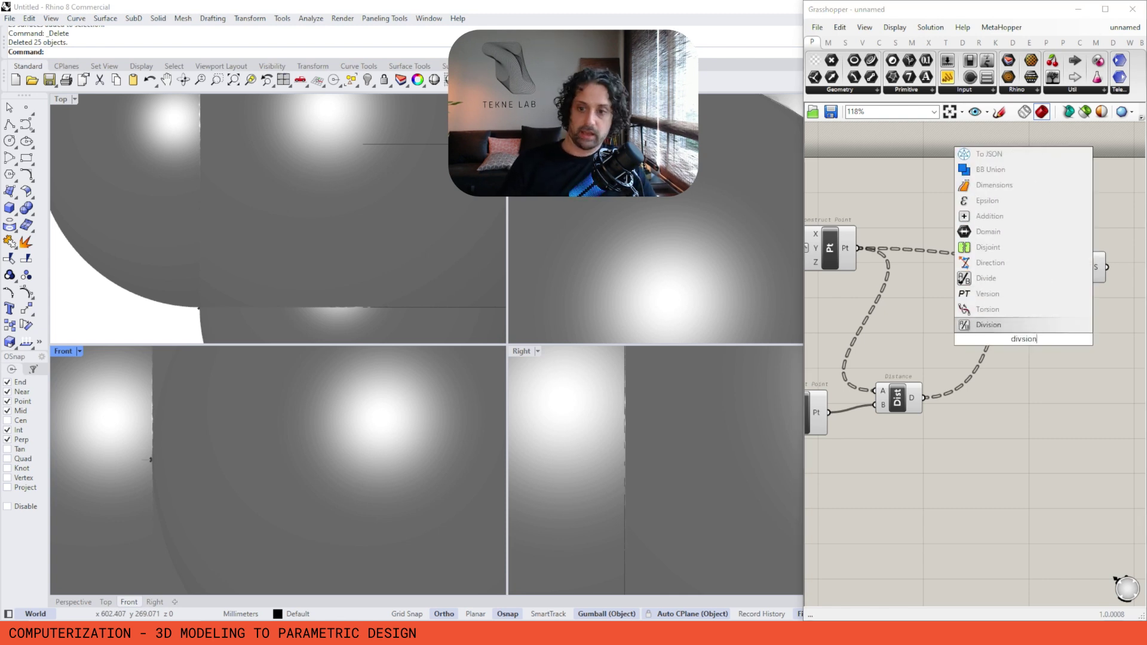
{"action": "left_click", "coordinate": [1019, 325]}
{"action": "left_click_drag", "start_coordinate": [999, 332], "coordinate": [1012, 423]}
{"action": "right_click_drag", "start_coordinate": [926, 473], "coordinate": [955, 436]}
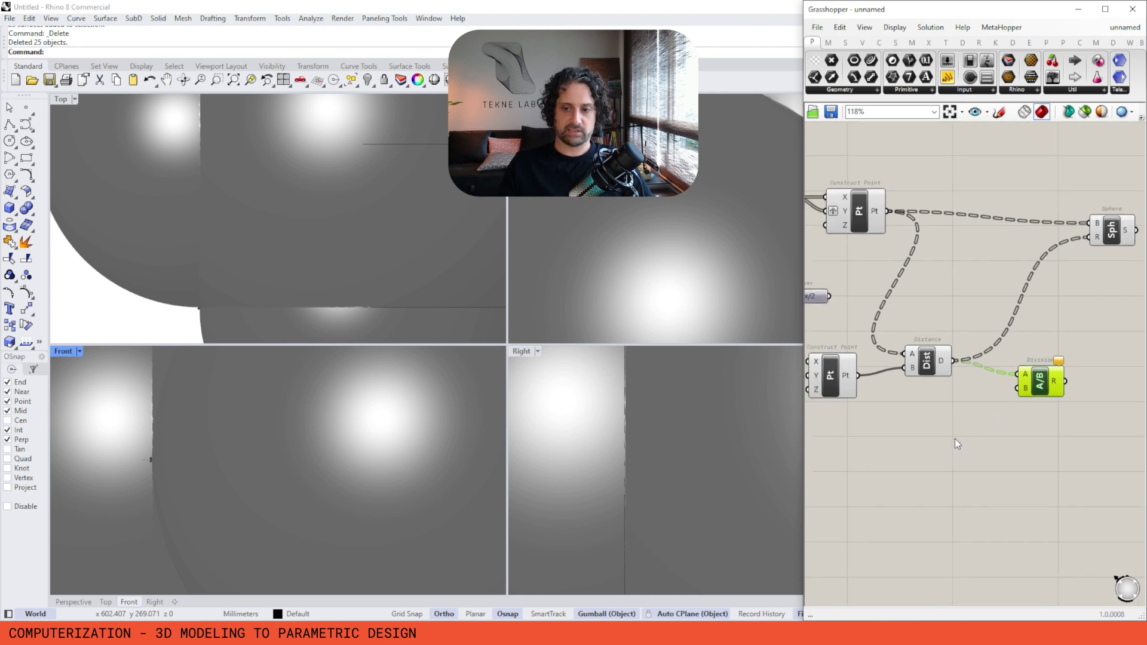
Step: Add a number slider with a value of 20 and wire it into Division input B
{"action": "double_click", "coordinate": [955, 435]}
{"action": "type", "text": "slider"}
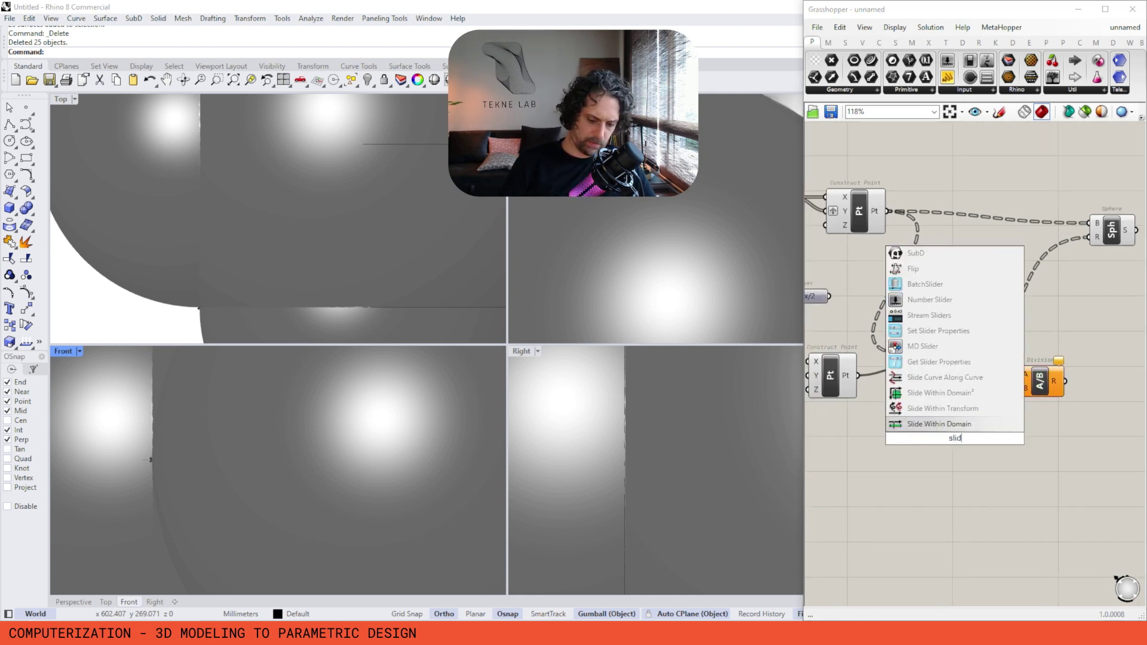
{"action": "key", "text": "Return"}
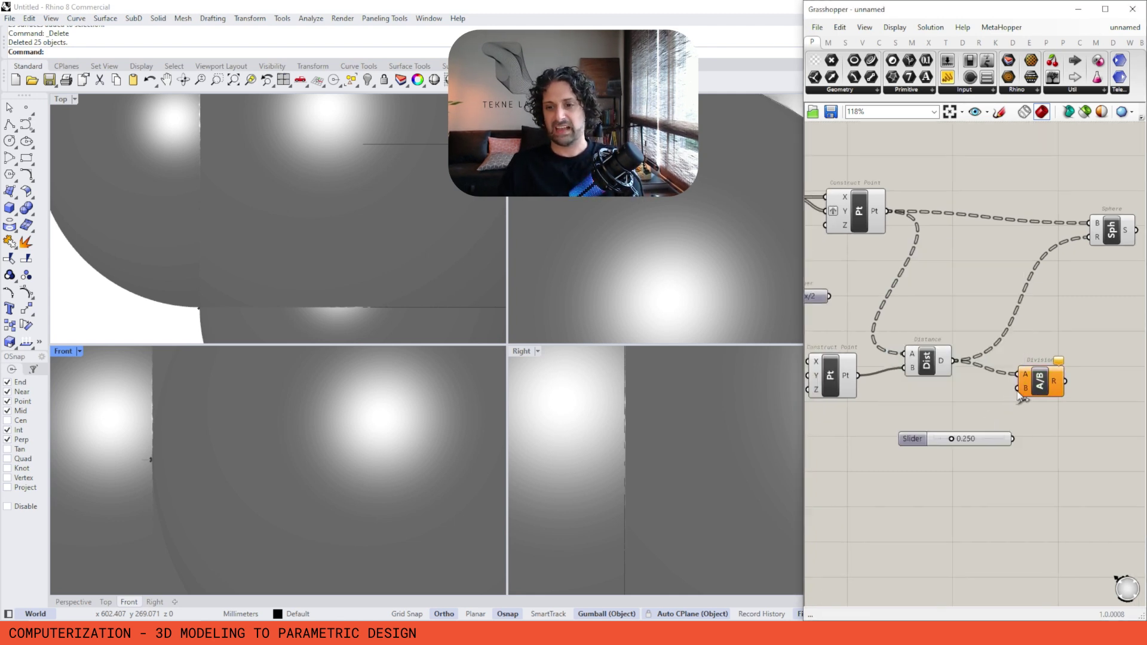
{"action": "left_click_drag", "start_coordinate": [1018, 390], "coordinate": [1012, 439]}
Step: Wire the Division output into the Sphere component's radius input and line the Sphere component up with the grid's Construct Point
{"action": "left_click_drag", "start_coordinate": [1084, 290], "coordinate": [1106, 233]}
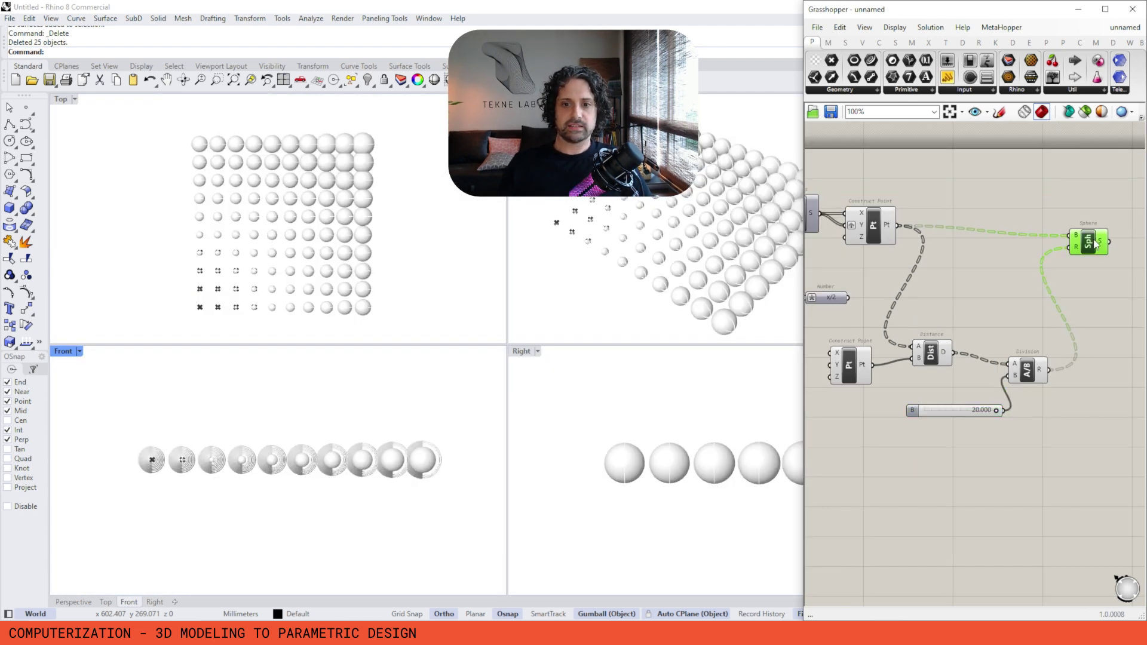
{"action": "left_click", "coordinate": [1053, 305]}
{"action": "right_click_drag", "start_coordinate": [677, 240], "coordinate": [578, 286]}
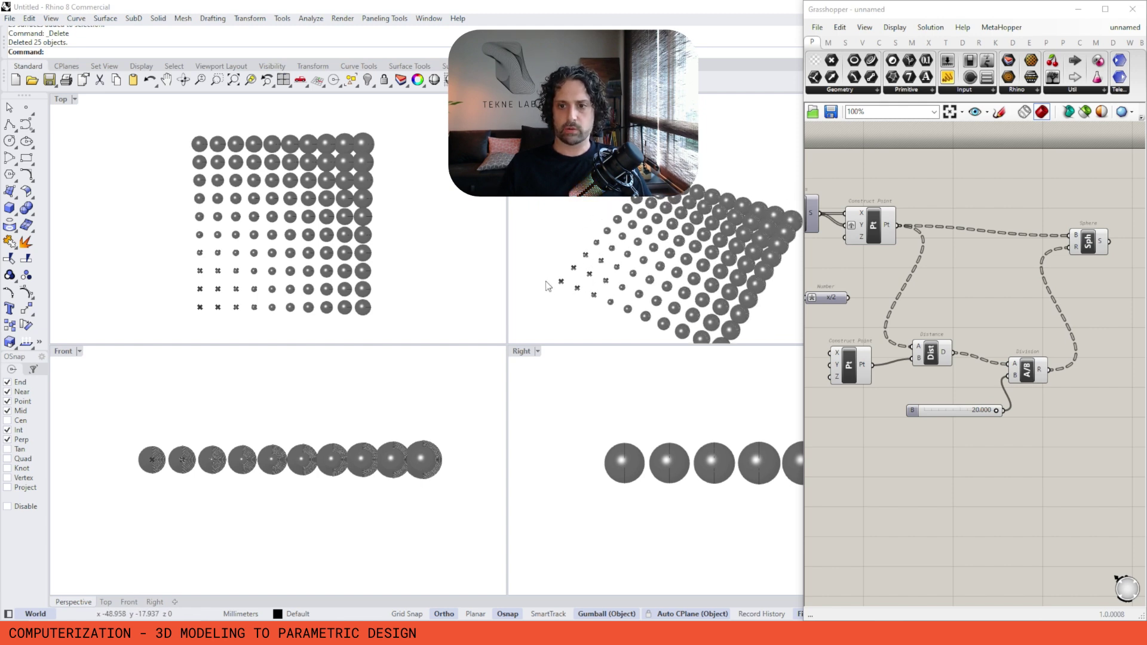
{"action": "left_click_drag", "start_coordinate": [1093, 239], "coordinate": [1089, 230]}
{"action": "left_click", "coordinate": [1066, 188]}
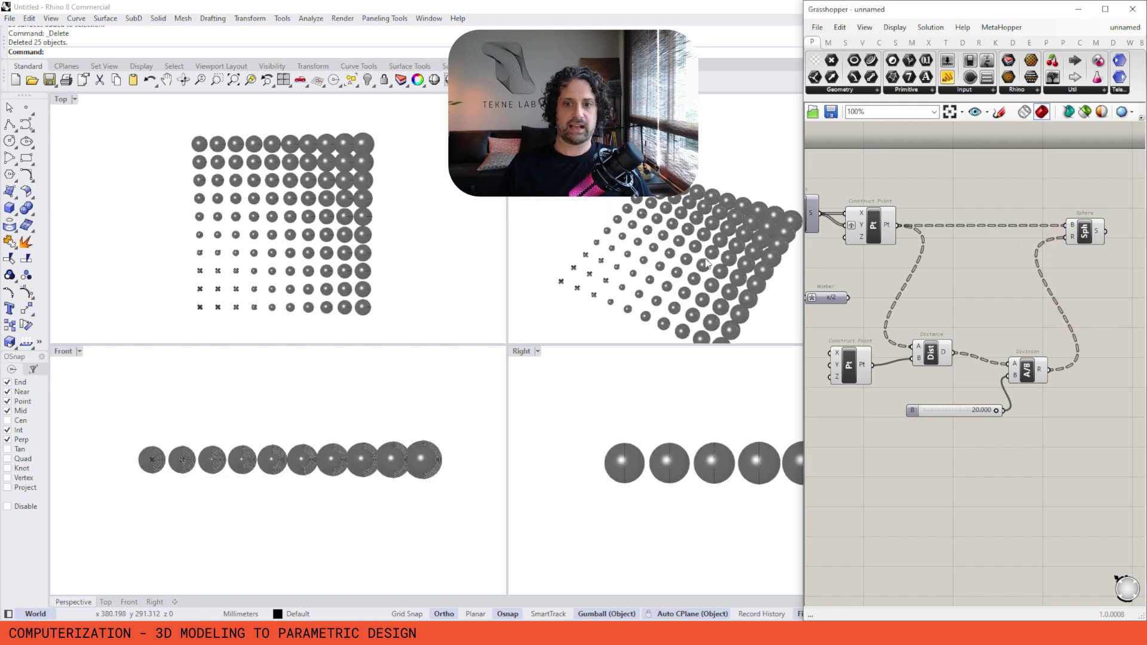
{"action": "right_click_drag", "start_coordinate": [711, 257], "coordinate": [713, 230], "text": "shift"}
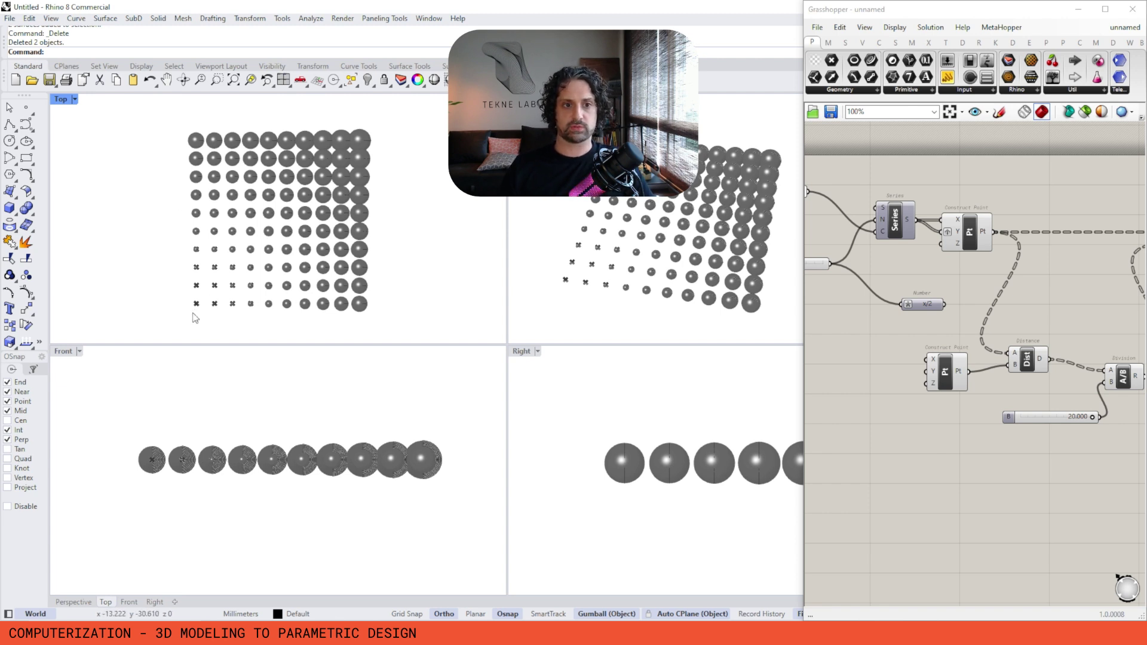
Step: Model two spheres directly in Rhino's Top view, just below the first two spheres of the grid's lowest row
{"action": "scroll", "coordinate": [194, 312], "scroll_direction": "up", "scroll_amount": 16}
{"action": "right_click", "coordinate": [204, 288]}
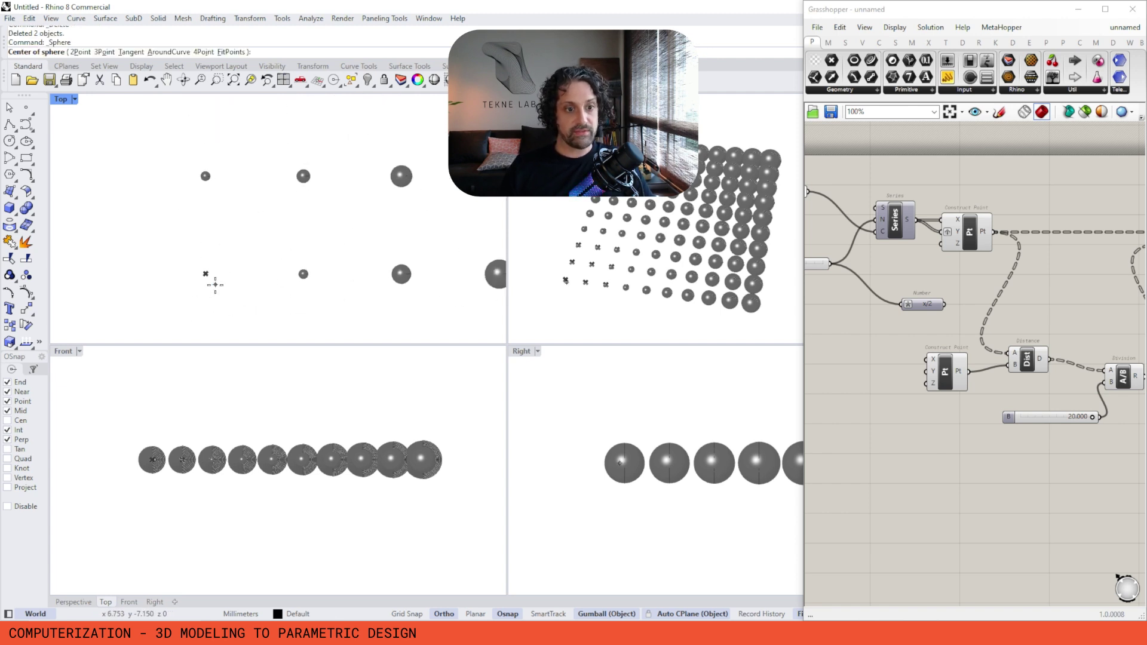
{"action": "left_click", "coordinate": [206, 289]}
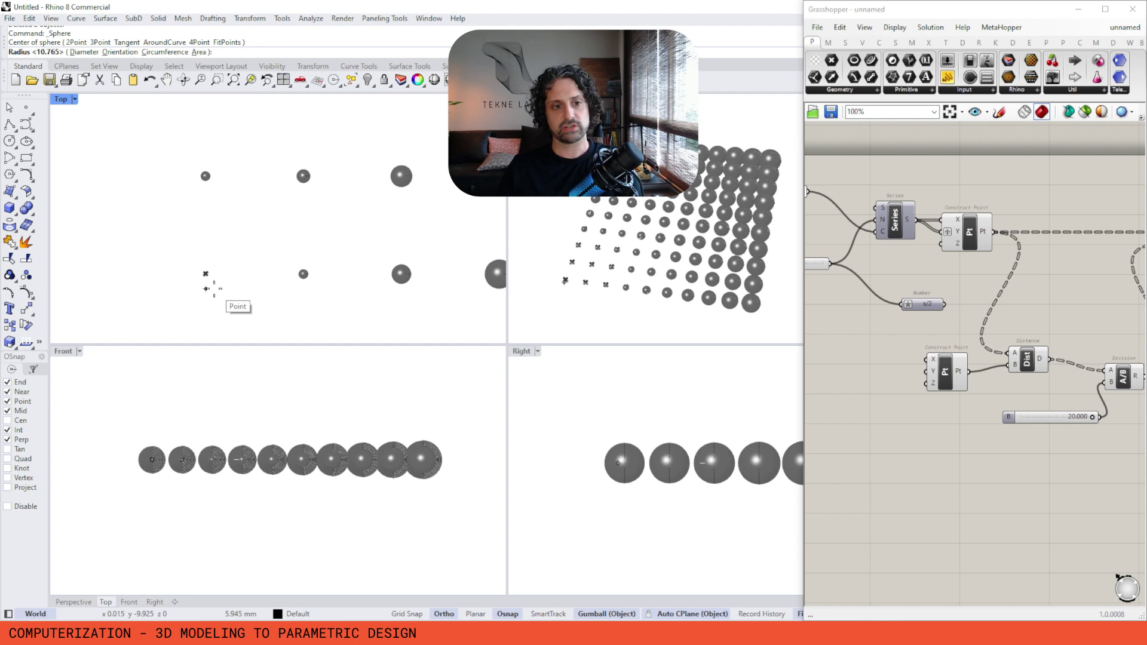
{"action": "right_click", "coordinate": [232, 290]}
{"action": "key", "text": "Return"}
{"action": "left_click", "coordinate": [303, 291]}
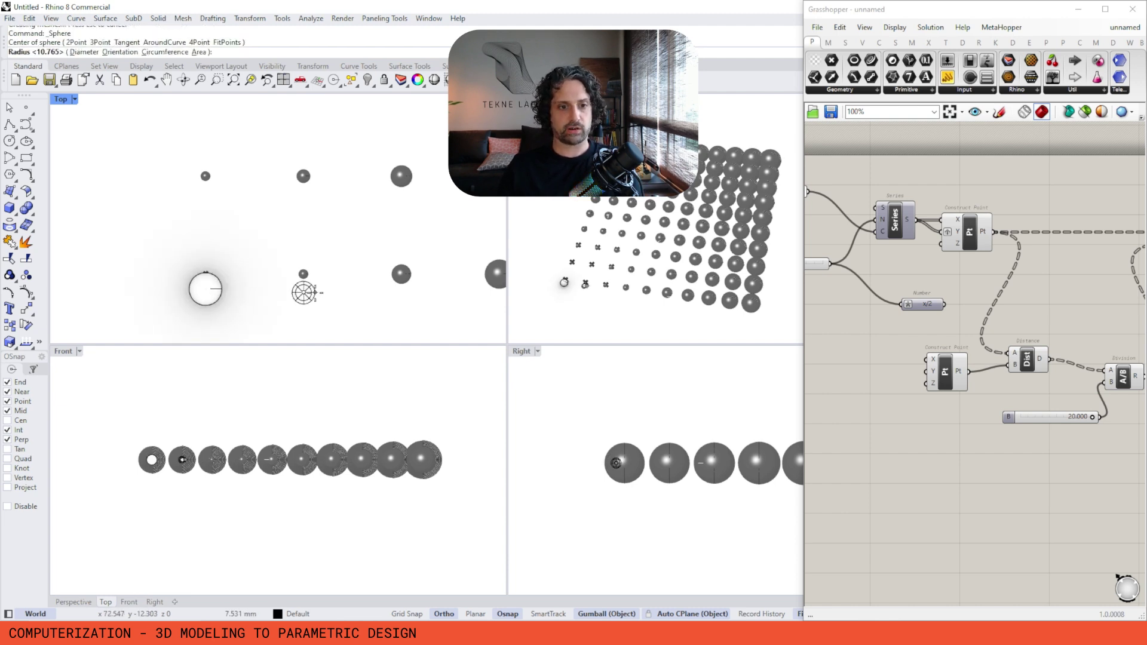
{"action": "key", "text": "Return"}
Step: Delete the two hand-modelled spheres below the first two grid positions
{"action": "left_click", "coordinate": [218, 292]}
{"action": "key", "text": "Delete"}
{"action": "right_click_drag", "start_coordinate": [373, 292], "coordinate": [342, 280]}
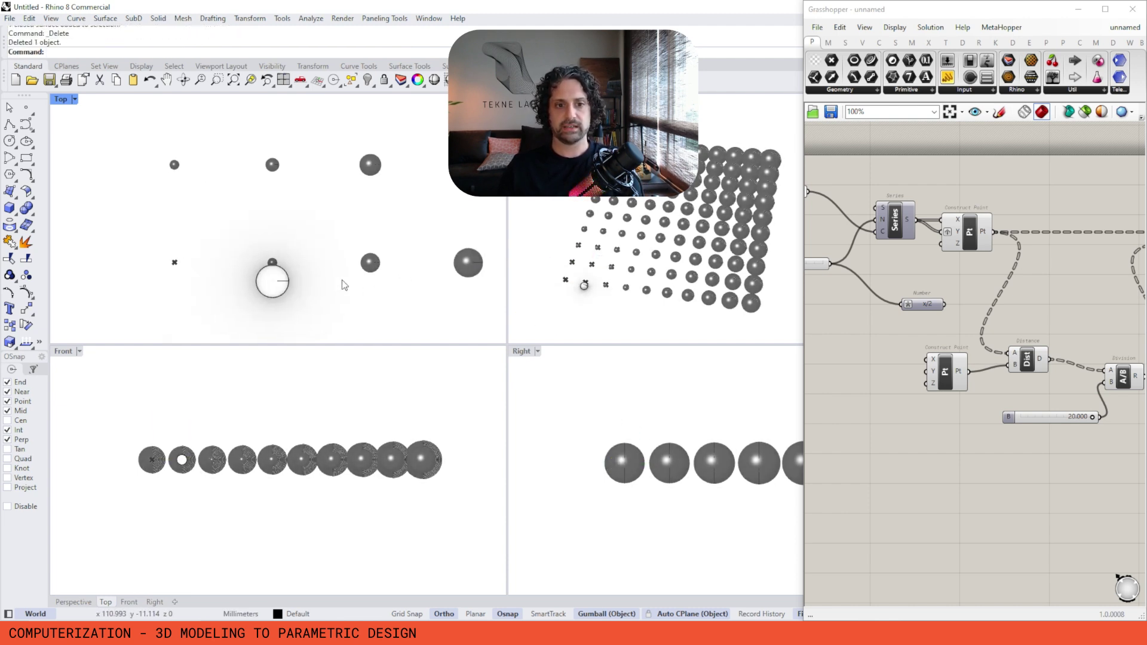
{"action": "left_click", "coordinate": [270, 284]}
{"action": "key", "text": "Delete"}
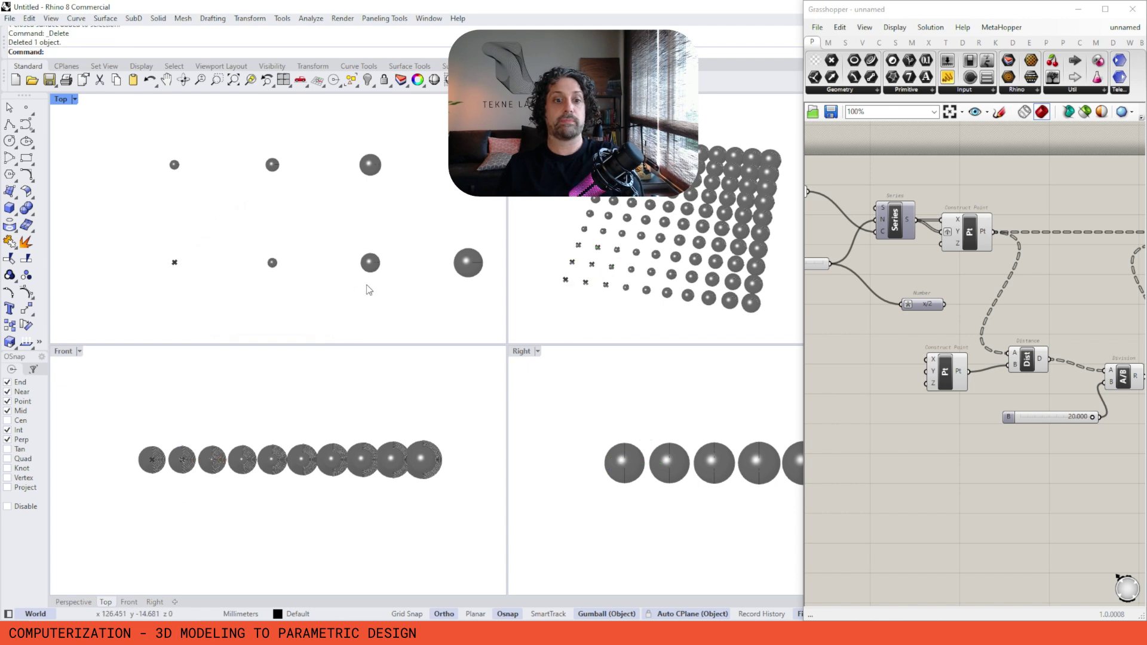
Step: Model two more spheres below the lowest row's third and fourth grid spheres, the first with a radius of about 7.5 mm
{"action": "key", "text": "Return"}
{"action": "left_click", "coordinate": [368, 283]}
{"action": "left_click", "coordinate": [380, 283]}
{"action": "right_click_drag", "start_coordinate": [401, 289], "coordinate": [348, 285]}
{"action": "key", "text": "Return"}
{"action": "left_click", "coordinate": [413, 288]}
{"action": "left_click", "coordinate": [431, 288]}
Step: Delete both hand-modelled spheres below the third and fourth grid positions
{"action": "scroll", "coordinate": [332, 296], "scroll_direction": "down", "scroll_amount": 3}
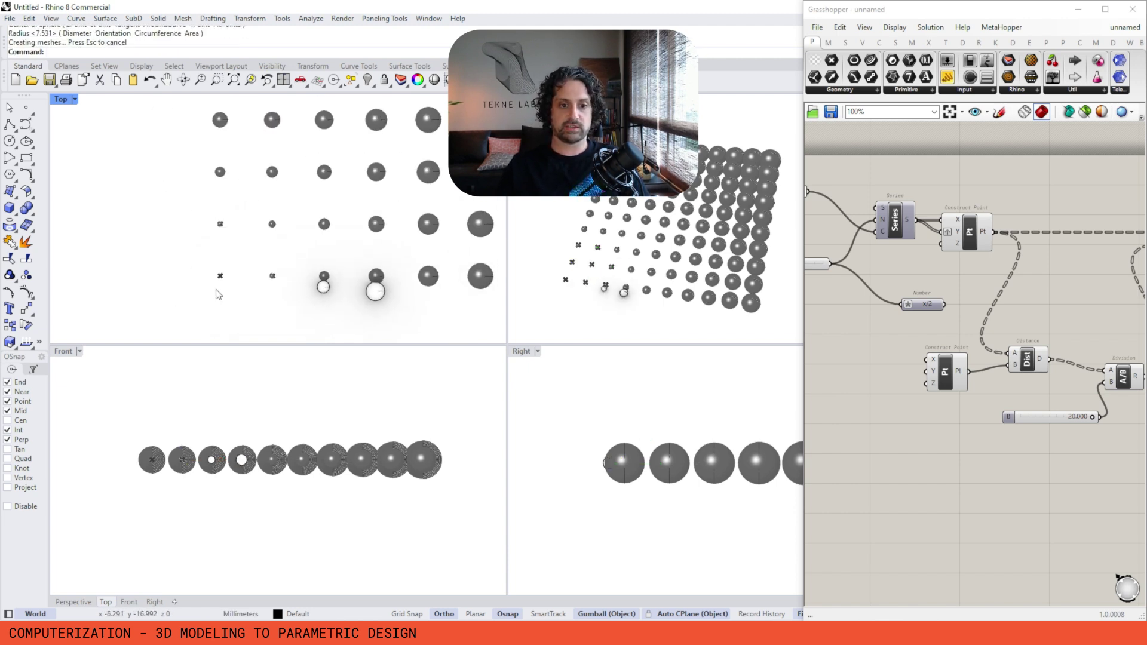
{"action": "scroll", "coordinate": [341, 277], "scroll_direction": "down", "scroll_amount": 5}
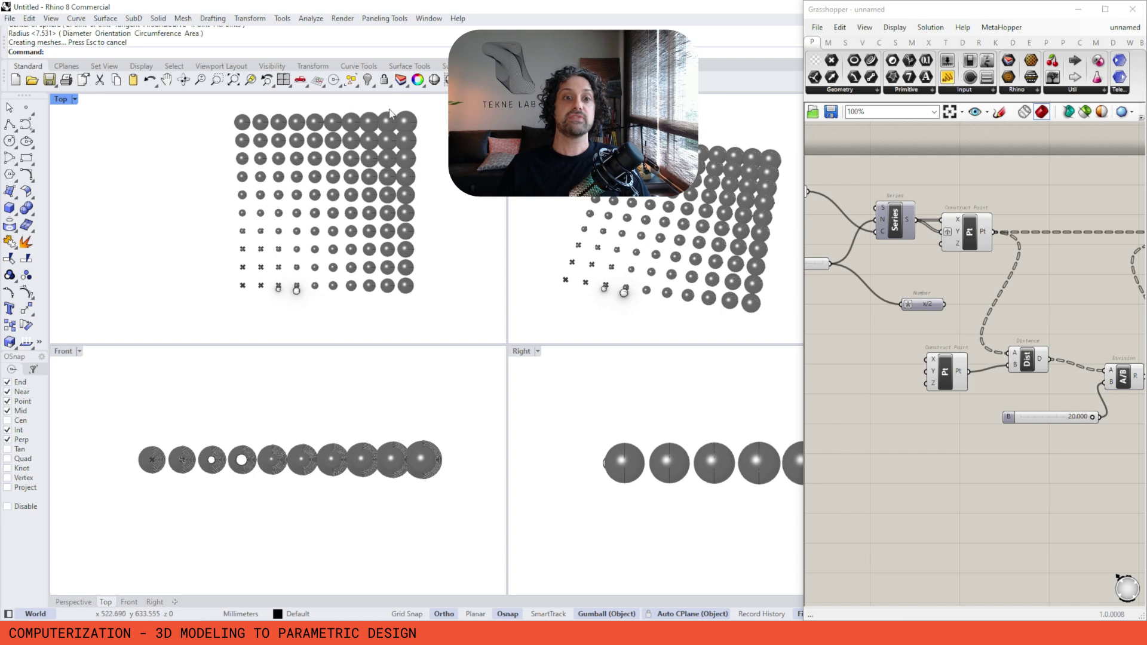
{"action": "left_click_drag", "start_coordinate": [325, 327], "coordinate": [192, 253]}
{"action": "key", "text": "Delete"}
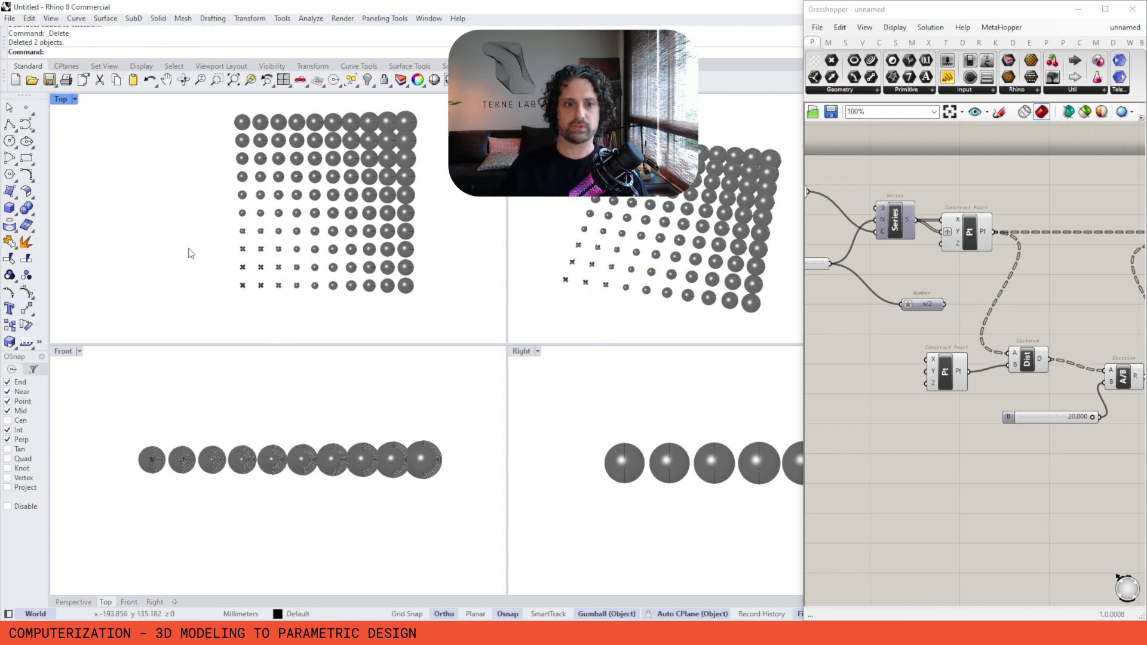
Step: Wire a new panel holding 50 into the second Construct Point's Y input and change the panel's value to 500
{"action": "scroll", "coordinate": [267, 197], "scroll_direction": "up", "scroll_amount": 2}
{"action": "scroll", "coordinate": [267, 197], "scroll_direction": "up", "scroll_amount": 1}
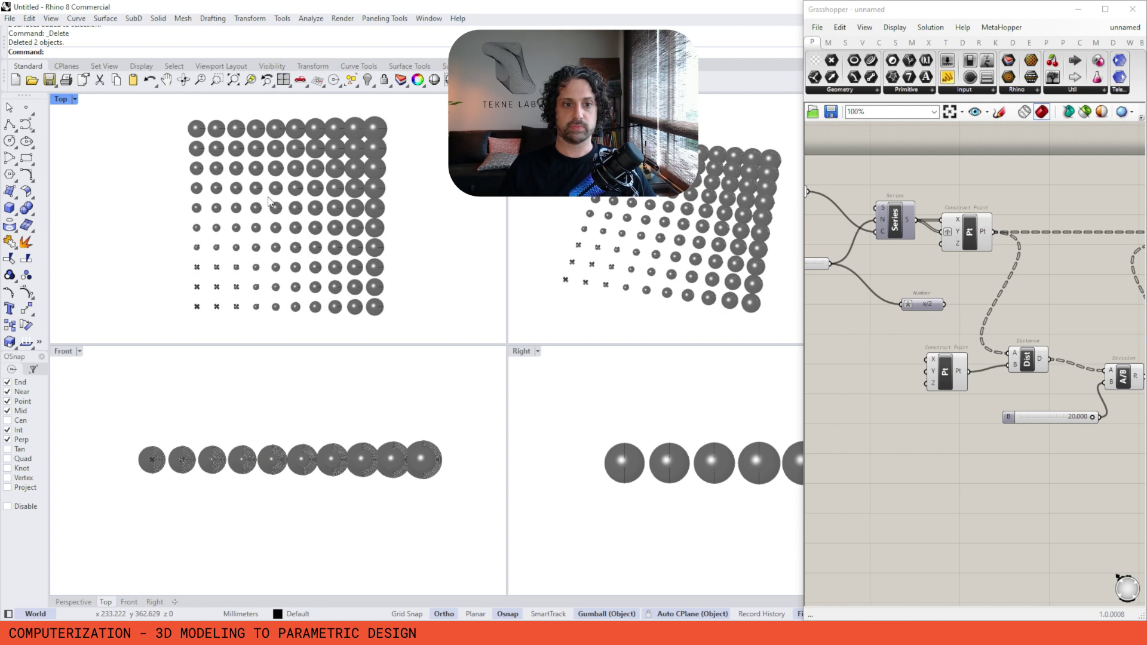
{"action": "right_click_drag", "start_coordinate": [1064, 324], "coordinate": [1060, 322]}
{"action": "right_click_drag", "start_coordinate": [923, 399], "coordinate": [960, 371]}
{"action": "double_click", "coordinate": [940, 369]}
{"action": "type", "text": "//"}
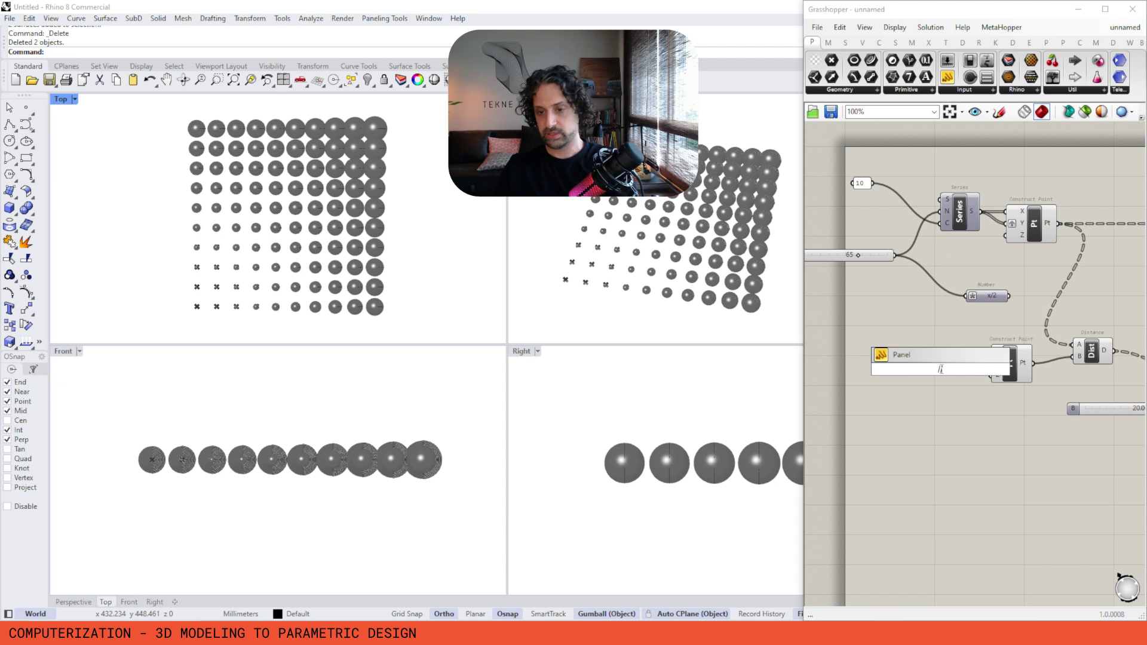
{"action": "type", "text": "50"}
{"action": "key", "text": "Return"}
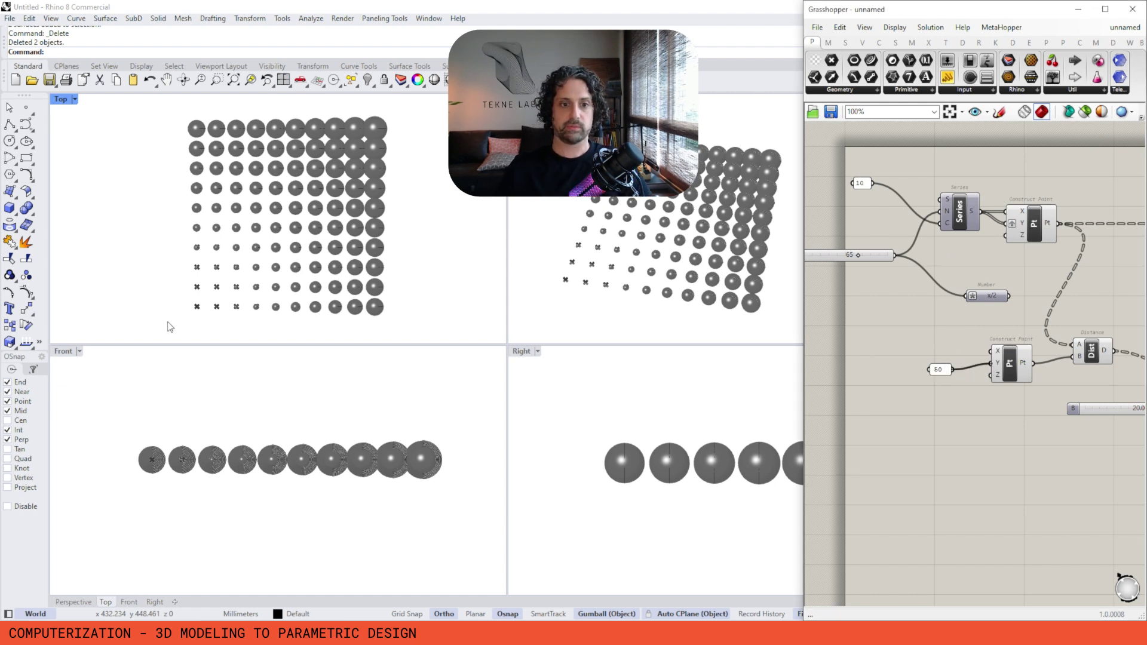
{"action": "double_click", "coordinate": [940, 370]}
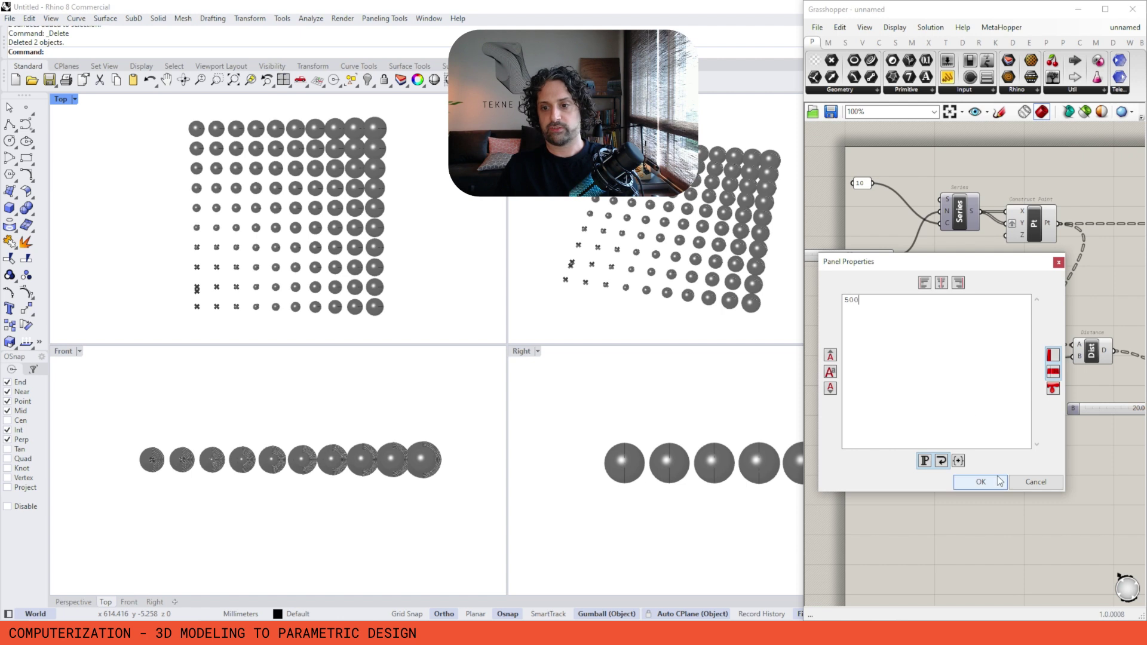
{"action": "left_click", "coordinate": [1000, 481]}
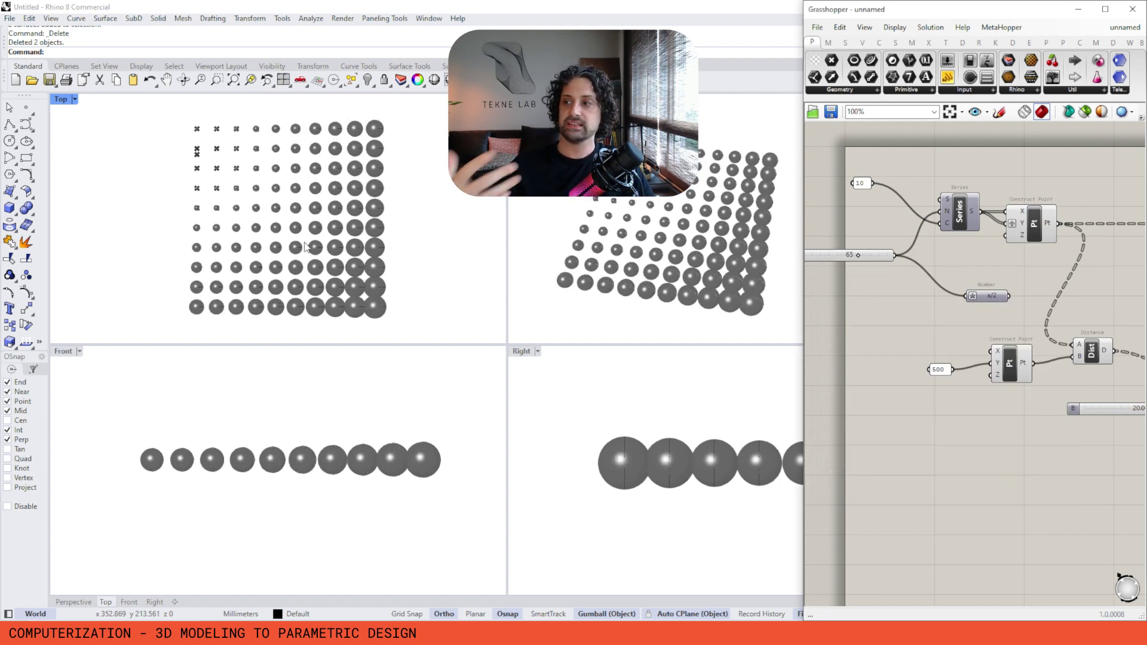
Step: Examine the sphere grid in the Top view alongside the whole definition and the data in the Sphere component's output
{"action": "scroll", "coordinate": [907, 244], "scroll_direction": "down", "scroll_amount": 3}
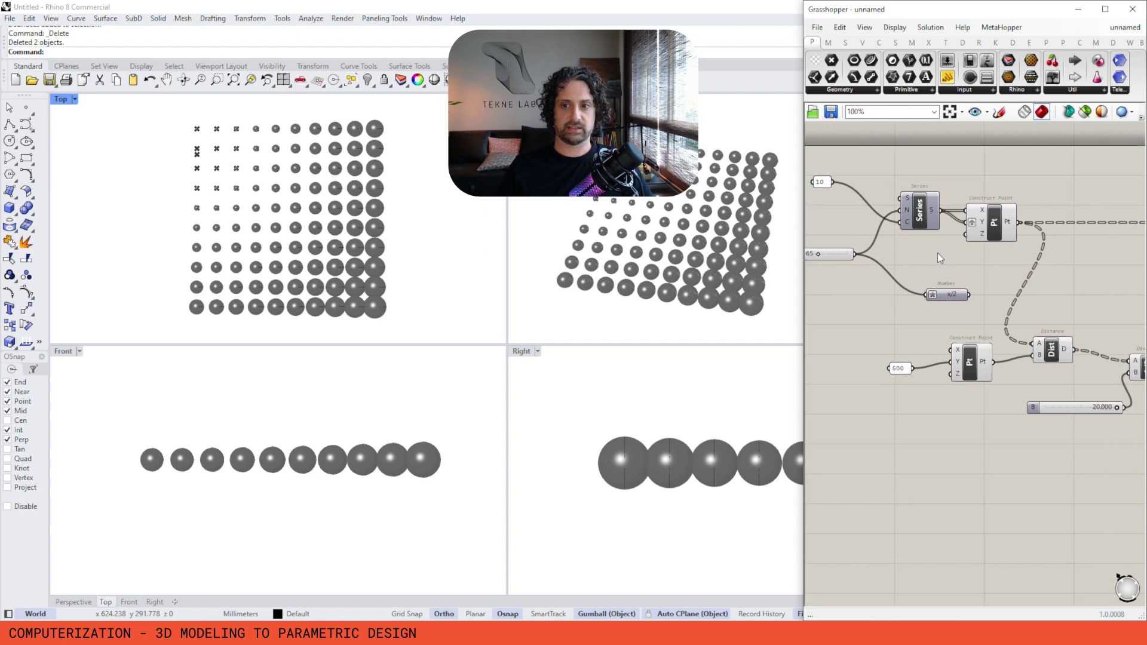
{"action": "left_click_drag", "start_coordinate": [1101, 251], "coordinate": [1100, 247]}
{"action": "left_click_drag", "start_coordinate": [1128, 182], "coordinate": [807, 453]}
{"action": "left_click", "coordinate": [924, 447]}
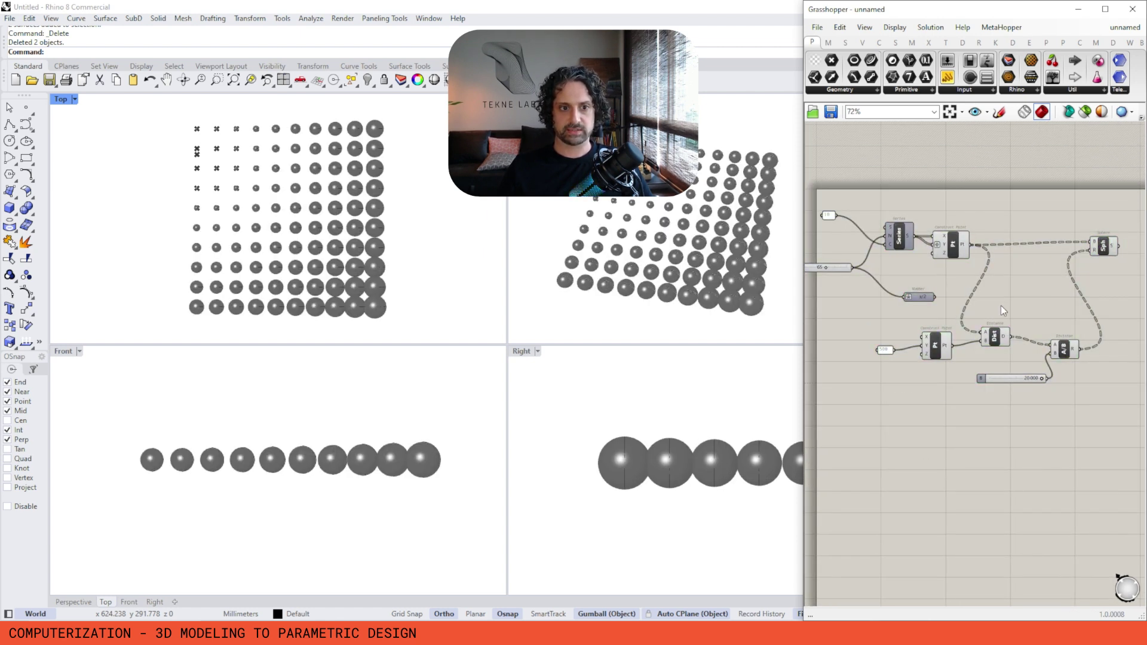
{"action": "mouse_move", "coordinate": [294, 197]}
{"action": "right_mouse_down"}
{"action": "mouse_move", "coordinate": [310, 198]}
{"action": "mouse_move", "coordinate": [292, 196]}
{"action": "right_mouse_up"}
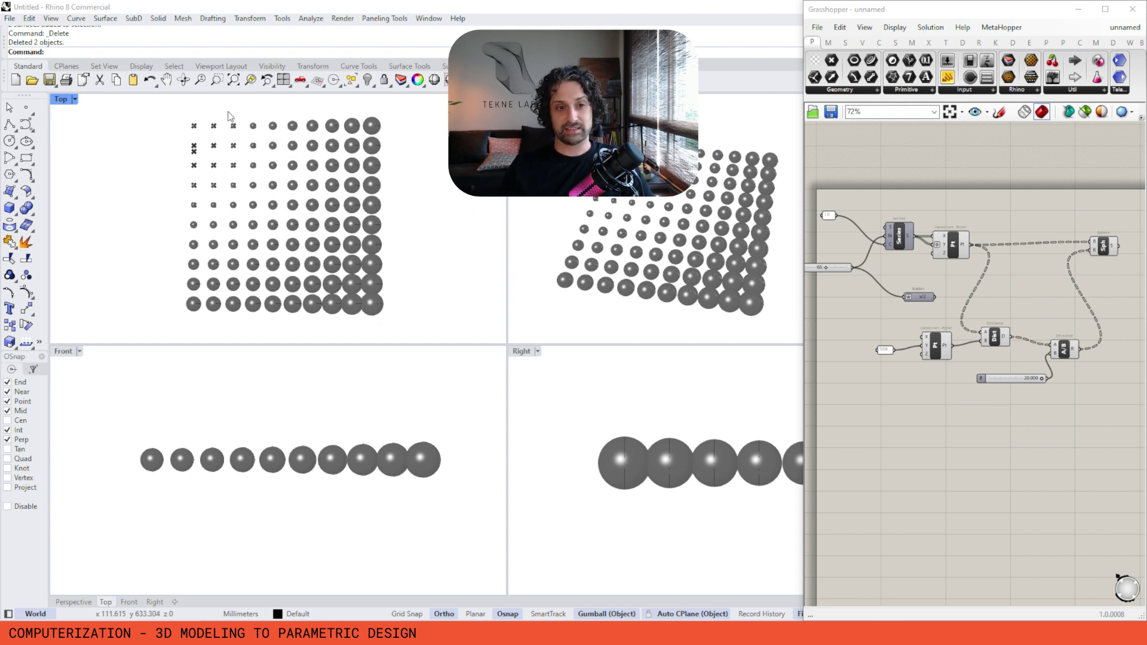
{"action": "right_click_drag", "start_coordinate": [312, 211], "coordinate": [297, 209]}
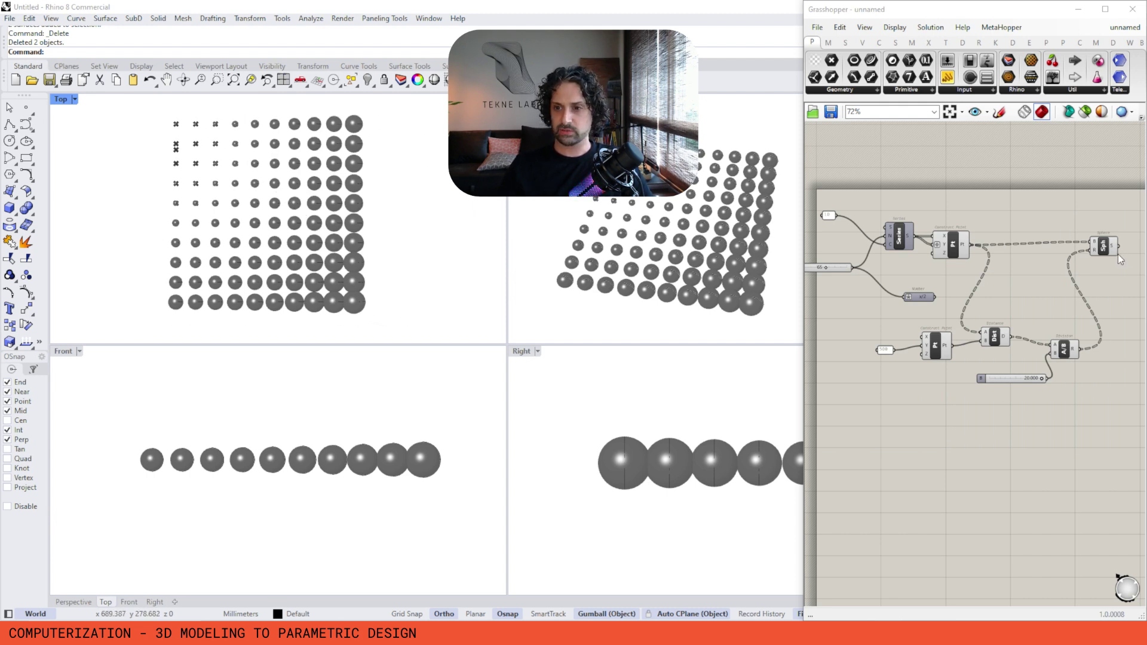
{"action": "mouse_move", "coordinate": [1114, 251]}
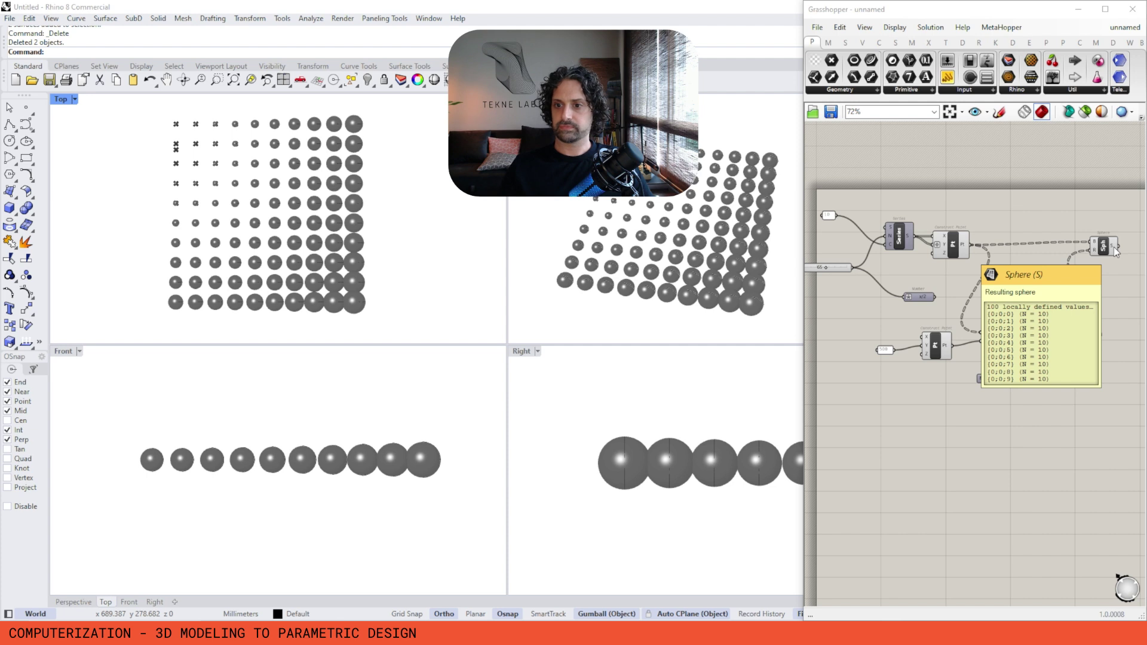
{"action": "right_click_drag", "start_coordinate": [303, 194], "coordinate": [305, 201]}
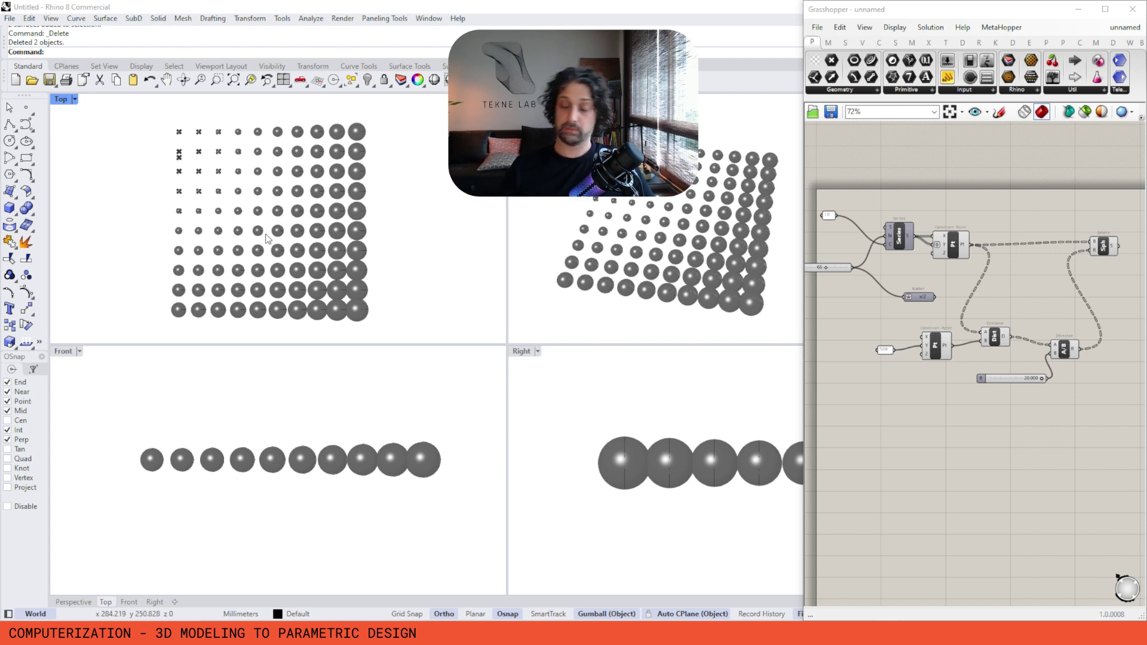
{"action": "right_click_drag", "start_coordinate": [290, 205], "coordinate": [305, 204]}
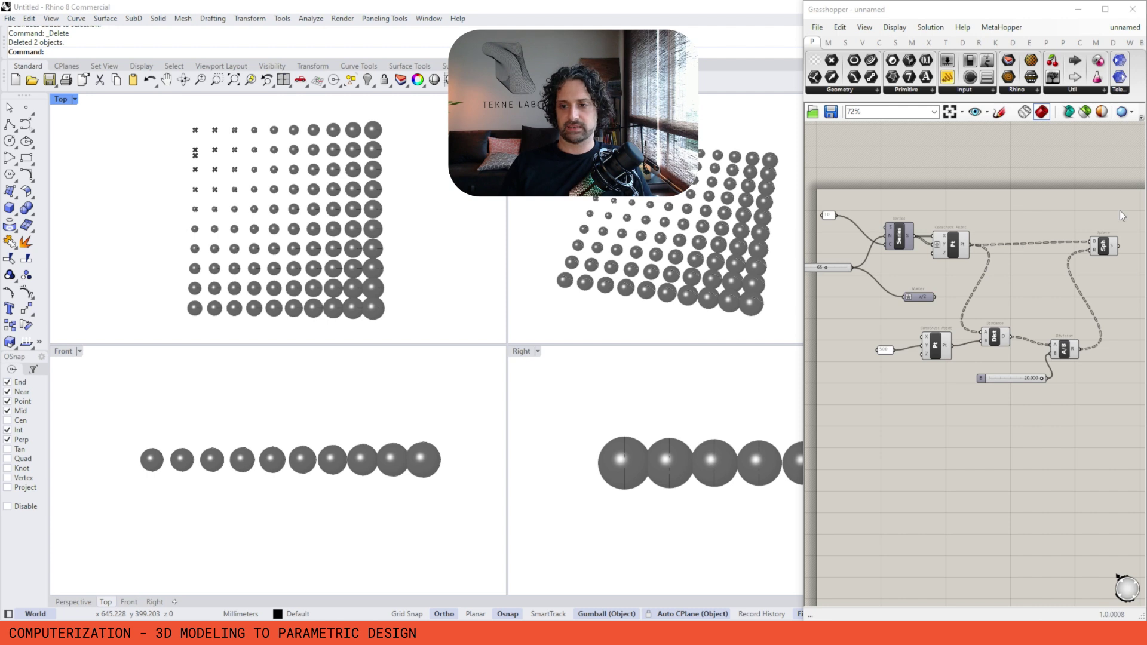
{"action": "scroll", "coordinate": [346, 221], "scroll_direction": "down", "scroll_amount": 3}
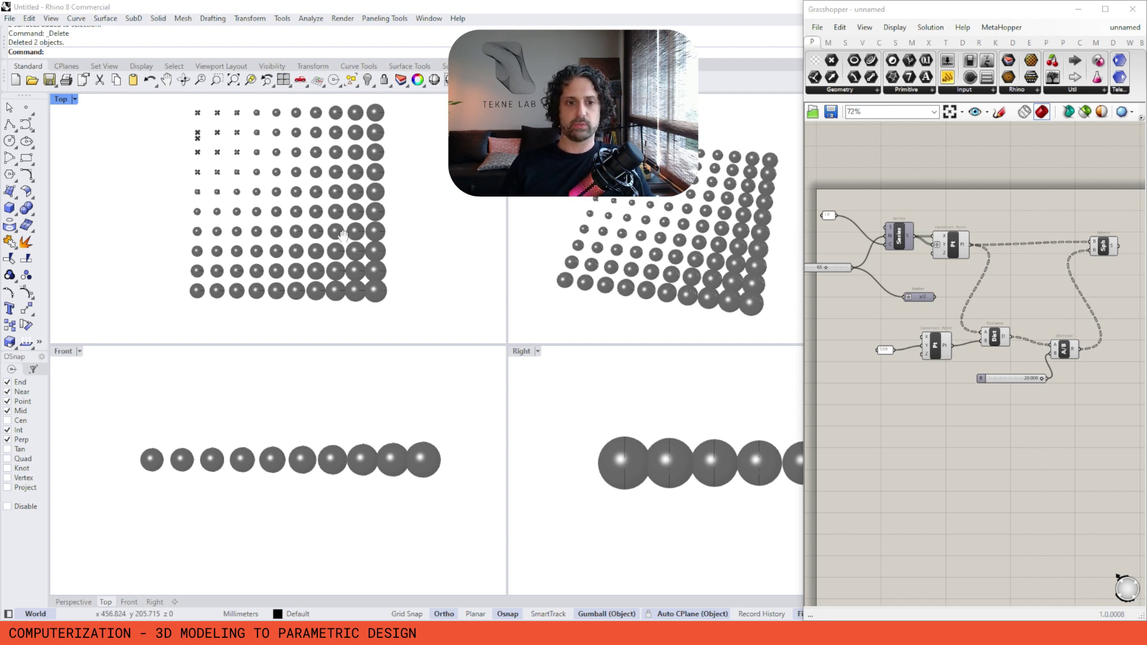
{"action": "right_click_drag", "start_coordinate": [346, 220], "coordinate": [335, 220]}
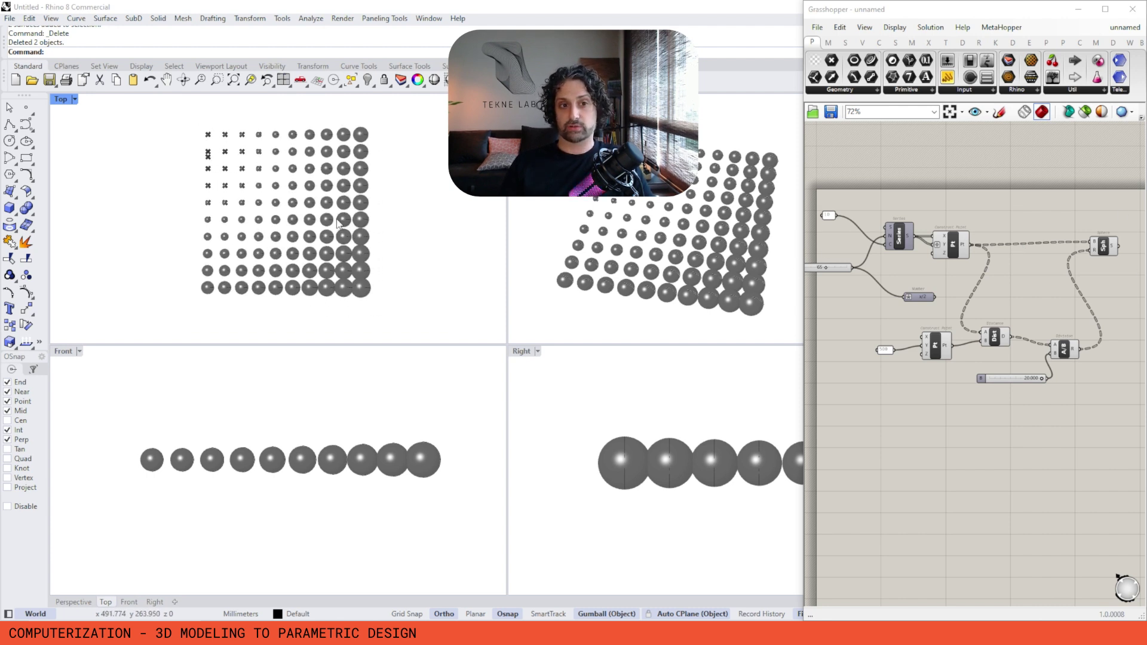
{"action": "right_click_drag", "start_coordinate": [1088, 246], "coordinate": [1110, 249]}
Step: Maximize the Grasshopper window and reposition the panel holding 10 and the x/2 Number parameter around the Series component
{"action": "left_click", "coordinate": [1104, 9]}
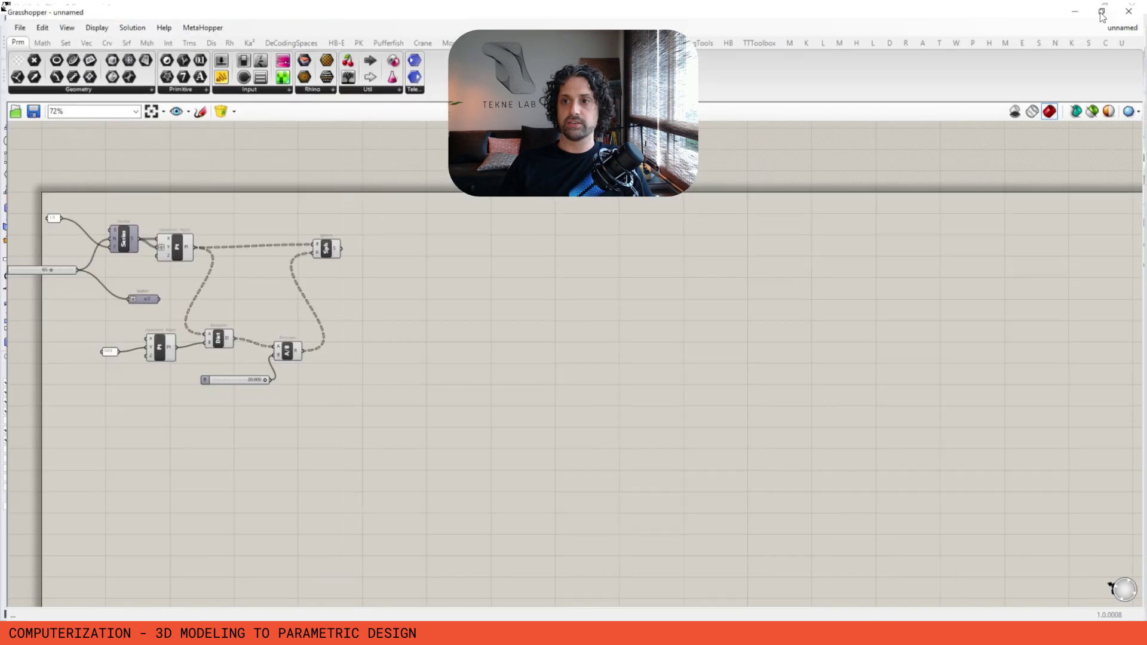
{"action": "right_click_drag", "start_coordinate": [149, 228], "coordinate": [434, 206]}
{"action": "scroll", "coordinate": [434, 207], "scroll_direction": "up", "scroll_amount": 4}
{"action": "right_click_drag", "start_coordinate": [470, 362], "coordinate": [503, 357]}
{"action": "mouse_move", "coordinate": [503, 357]}
{"action": "left_mouse_down"}
{"action": "mouse_move", "coordinate": [478, 354]}
{"action": "mouse_move", "coordinate": [498, 338]}
{"action": "left_mouse_up"}
{"action": "left_click_drag", "start_coordinate": [298, 177], "coordinate": [325, 230]}
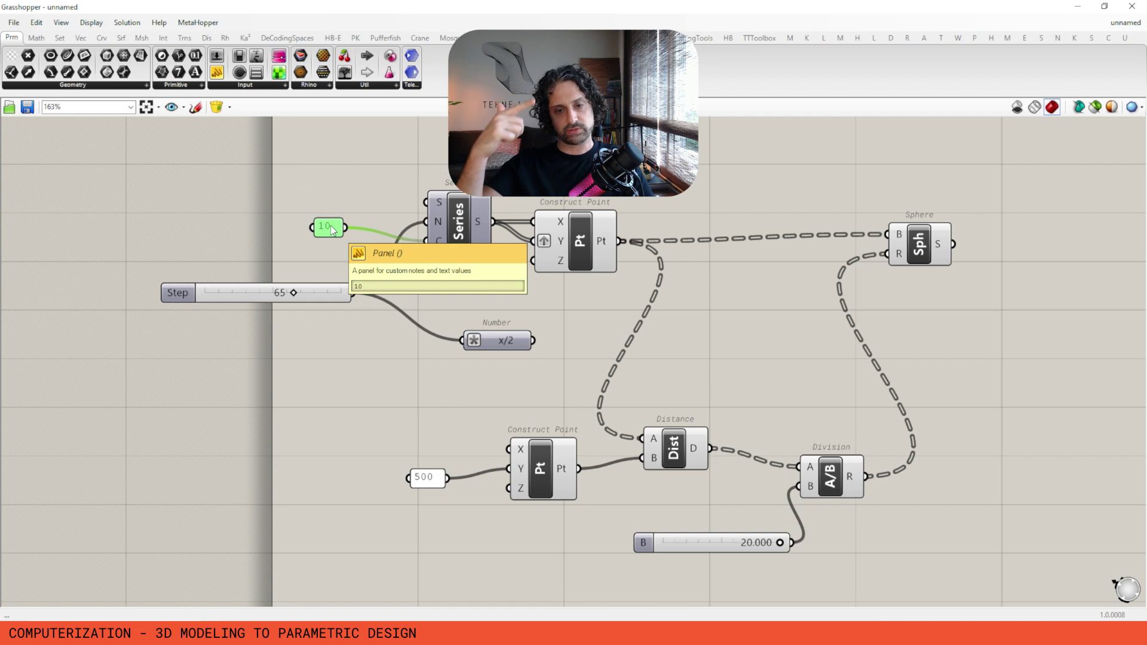
{"action": "left_click", "coordinate": [330, 185]}
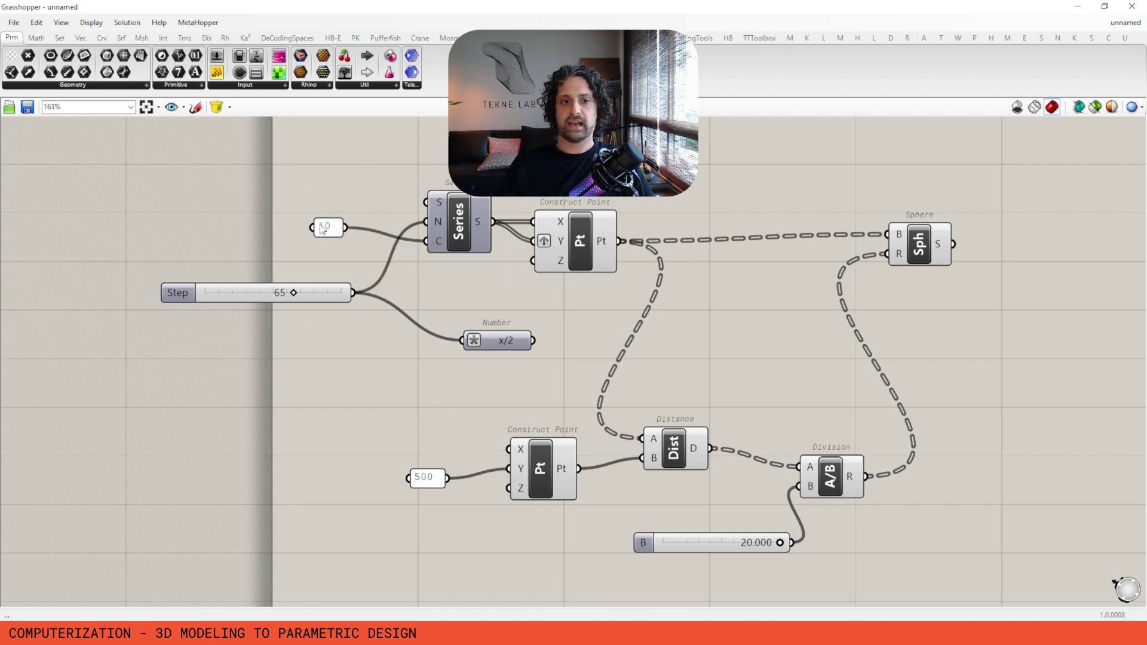
Step: Group the grid-generating components together, and put the 500 panel, second Construct Point, Distance, Division and its slider in another group
{"action": "left_click_drag", "start_coordinate": [448, 179], "coordinate": [284, 298]}
{"action": "left_click", "coordinate": [623, 182]}
{"action": "left_click_drag", "start_coordinate": [623, 183], "coordinate": [507, 213]}
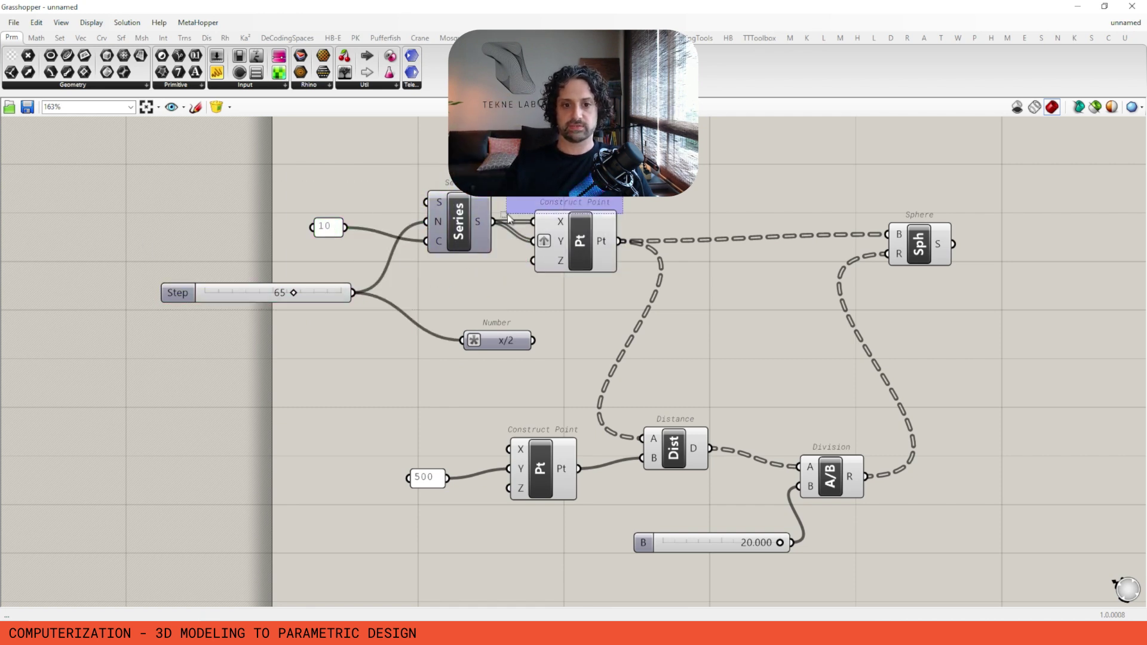
{"action": "left_click_drag", "start_coordinate": [624, 133], "coordinate": [180, 306]}
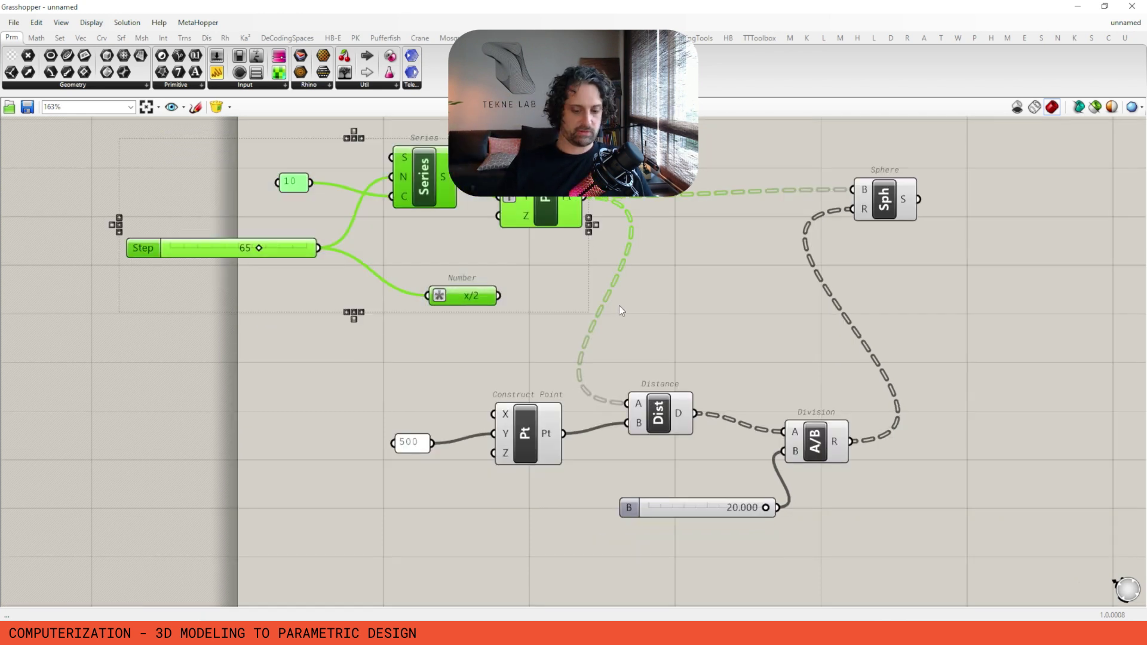
{"action": "key", "text": "ctrl+g"}
{"action": "left_click_drag", "start_coordinate": [930, 387], "coordinate": [362, 561]}
{"action": "key", "text": "ctrl+g"}
Step: Put the Sphere component in its own group and move it farther away from the other two groups
{"action": "right_click_drag", "start_coordinate": [947, 164], "coordinate": [867, 210]}
{"action": "key", "text": "ctrl+g"}
{"action": "left_click_drag", "start_coordinate": [866, 210], "coordinate": [987, 277]}
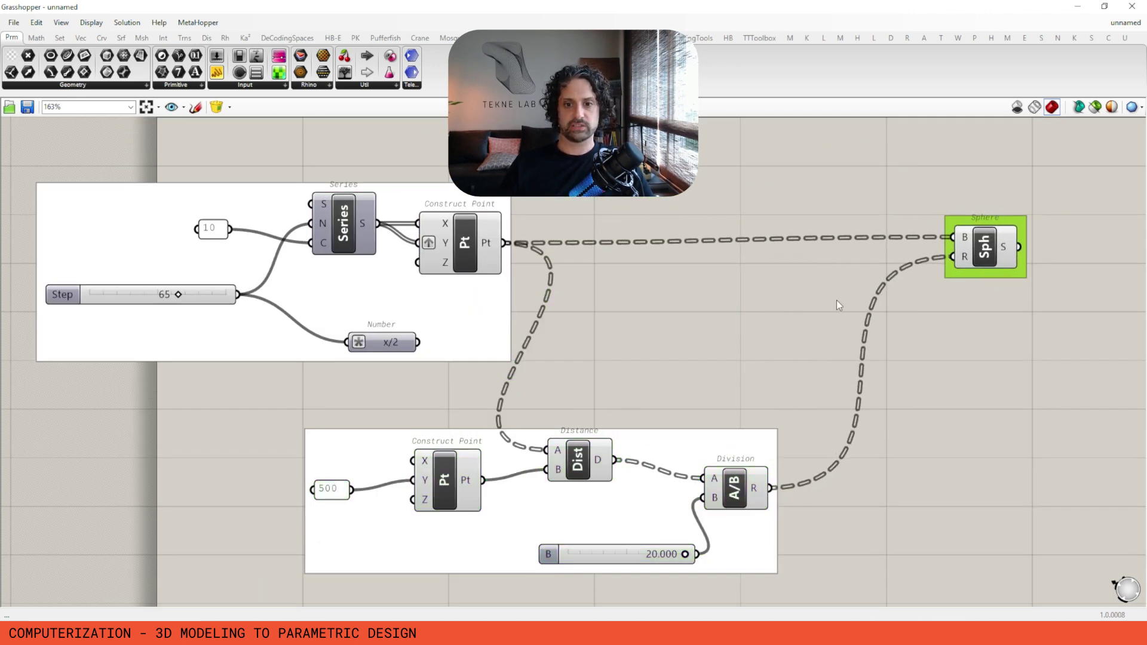
Step: Select the entire definition and move it fully inside the canvas boundary
{"action": "scroll", "coordinate": [840, 280], "scroll_direction": "down", "scroll_amount": 3}
{"action": "left_click_drag", "start_coordinate": [1056, 150], "coordinate": [170, 543]}
{"action": "left_click_drag", "start_coordinate": [280, 250], "coordinate": [381, 245]}
{"action": "right_click_drag", "start_coordinate": [737, 251], "coordinate": [668, 250]}
{"action": "left_click", "coordinate": [791, 331]}
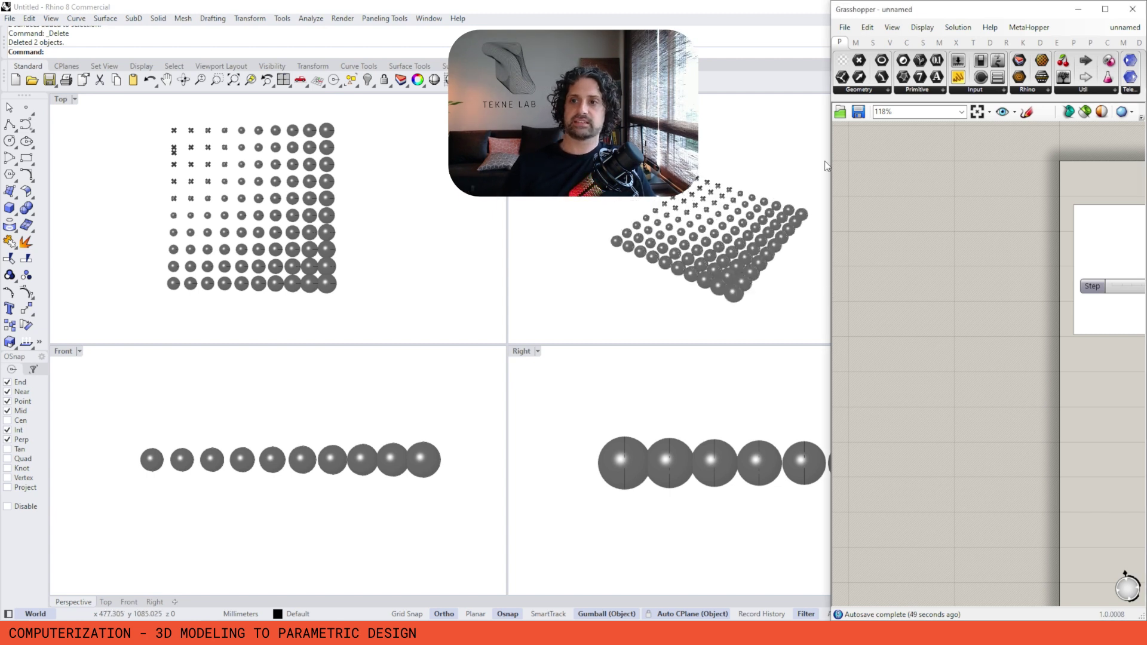
Step: Switch to the Changi Airport NEAT definition and maximize the Perspective viewport to show its woven structure
{"action": "right_click_drag", "start_coordinate": [257, 208], "coordinate": [286, 210]}
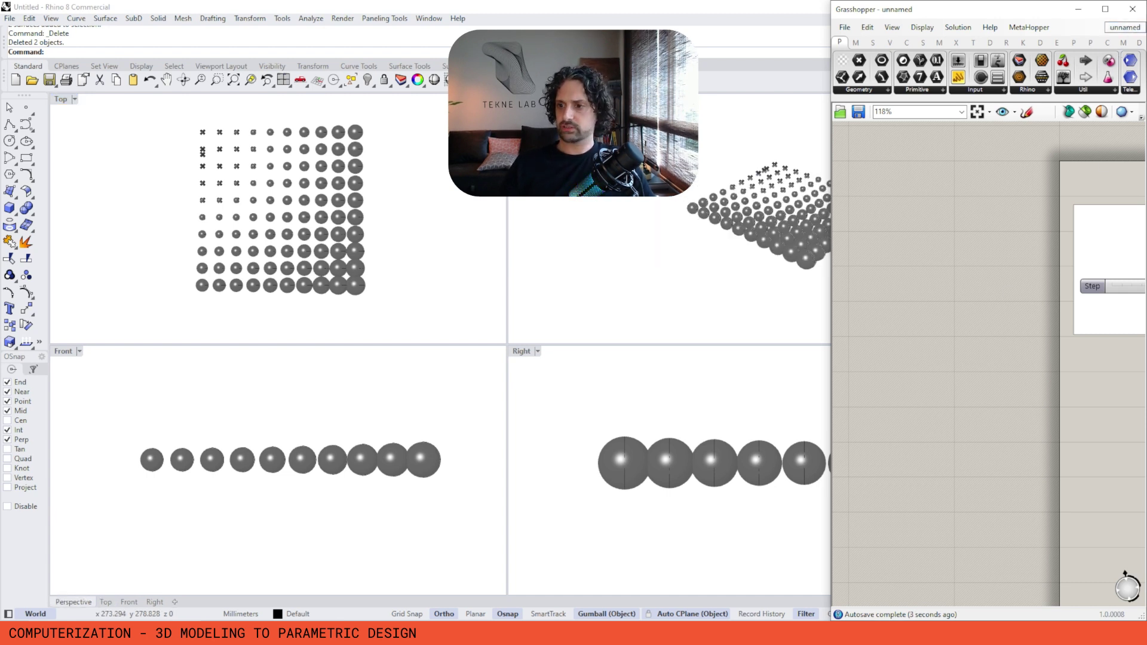
{"action": "left_click", "coordinate": [1125, 27]}
{"action": "left_click", "coordinate": [1117, 51]}
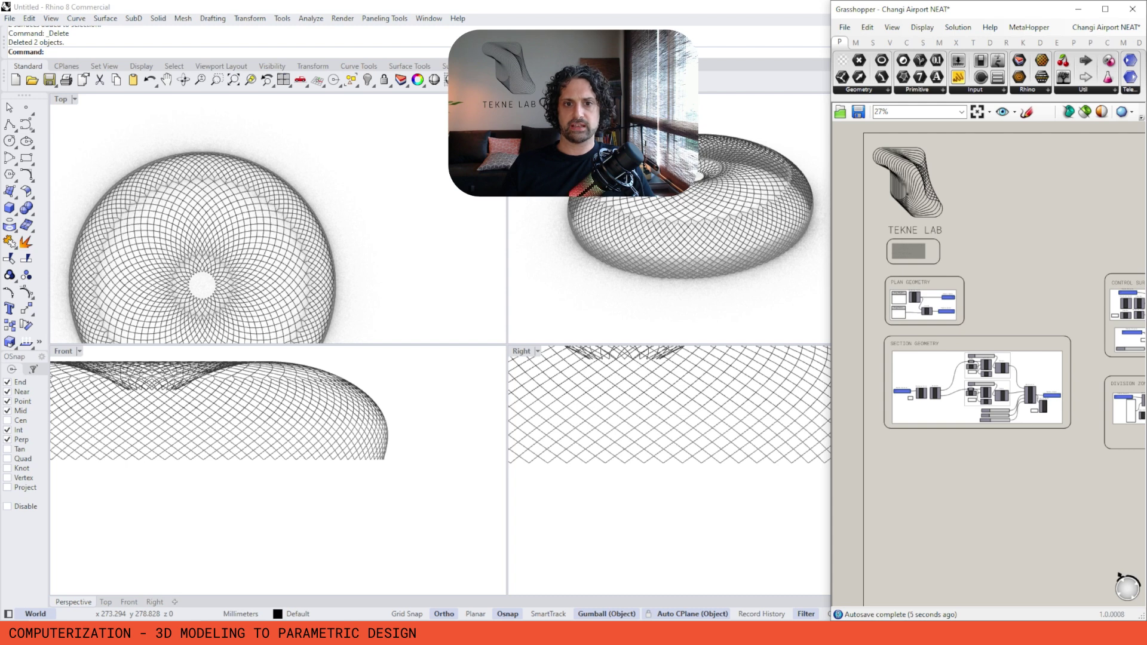
{"action": "double_click", "coordinate": [528, 99]}
{"action": "right_click_drag", "start_coordinate": [502, 263], "coordinate": [543, 267]}
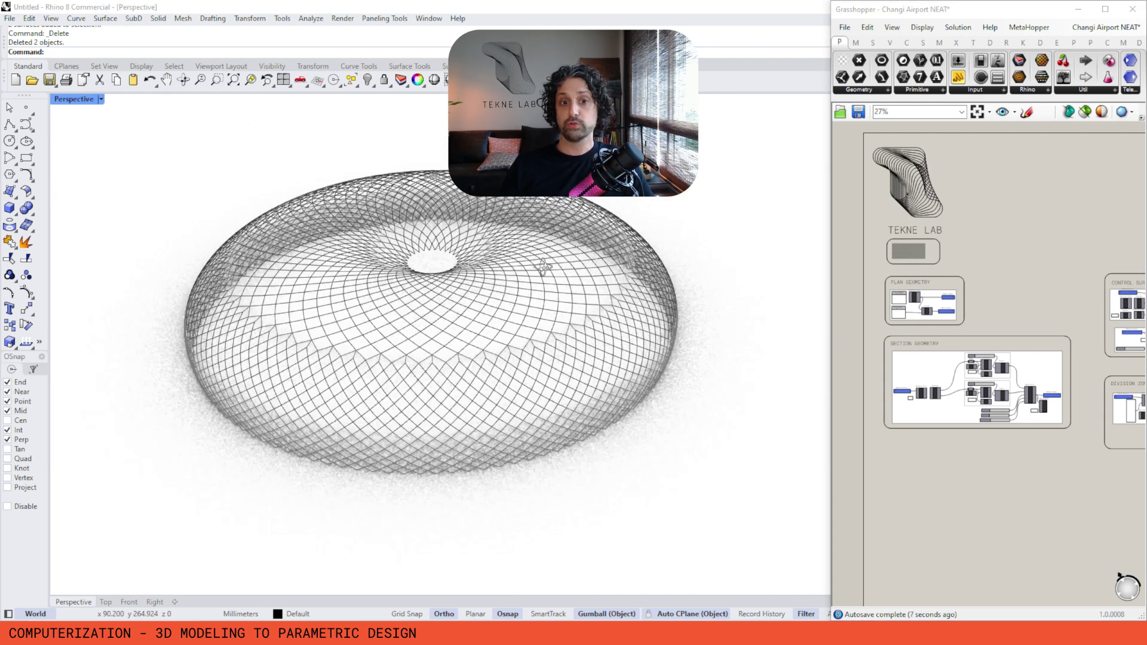
Step: Examine the woven dome and its central opening in the Perspective viewport, up close and from several angles
{"action": "right_click_drag", "start_coordinate": [1012, 252], "coordinate": [997, 227]}
{"action": "right_click_drag", "start_coordinate": [556, 356], "coordinate": [595, 308]}
{"action": "scroll", "coordinate": [454, 406], "scroll_direction": "up", "scroll_amount": 8}
{"action": "right_click_drag", "start_coordinate": [454, 407], "coordinate": [444, 253]}
{"action": "scroll", "coordinate": [438, 304], "scroll_direction": "down", "scroll_amount": 5}
{"action": "scroll", "coordinate": [519, 287], "scroll_direction": "down", "scroll_amount": 6}
{"action": "scroll", "coordinate": [445, 247], "scroll_direction": "up", "scroll_amount": 1}
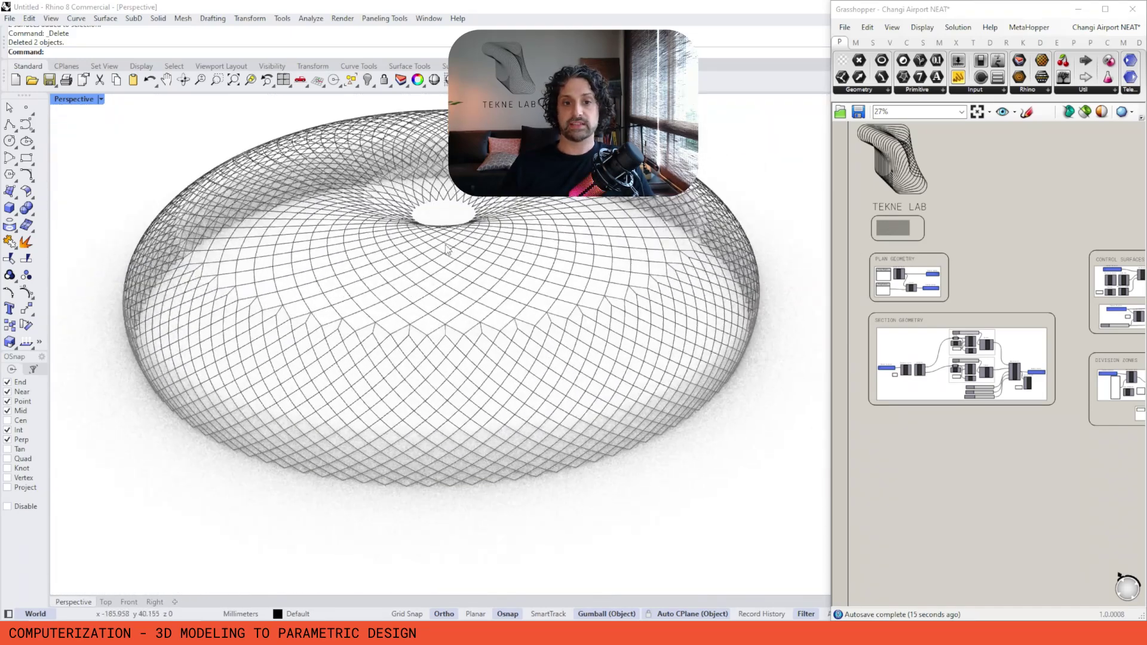
{"action": "right_click_drag", "start_coordinate": [623, 245], "coordinate": [615, 259], "text": "shift"}
{"action": "right_click_drag", "start_coordinate": [582, 210], "coordinate": [580, 228]}
Step: Examine the Section Geometry, Control Surfaces + Lateral Split and Division Zones groups alongside the dome model
{"action": "right_click_drag", "start_coordinate": [1048, 319], "coordinate": [930, 279]}
{"action": "scroll", "coordinate": [865, 351], "scroll_direction": "up", "scroll_amount": 6}
{"action": "right_click_drag", "start_coordinate": [872, 349], "coordinate": [868, 379]}
{"action": "scroll", "coordinate": [914, 326], "scroll_direction": "down", "scroll_amount": 4}
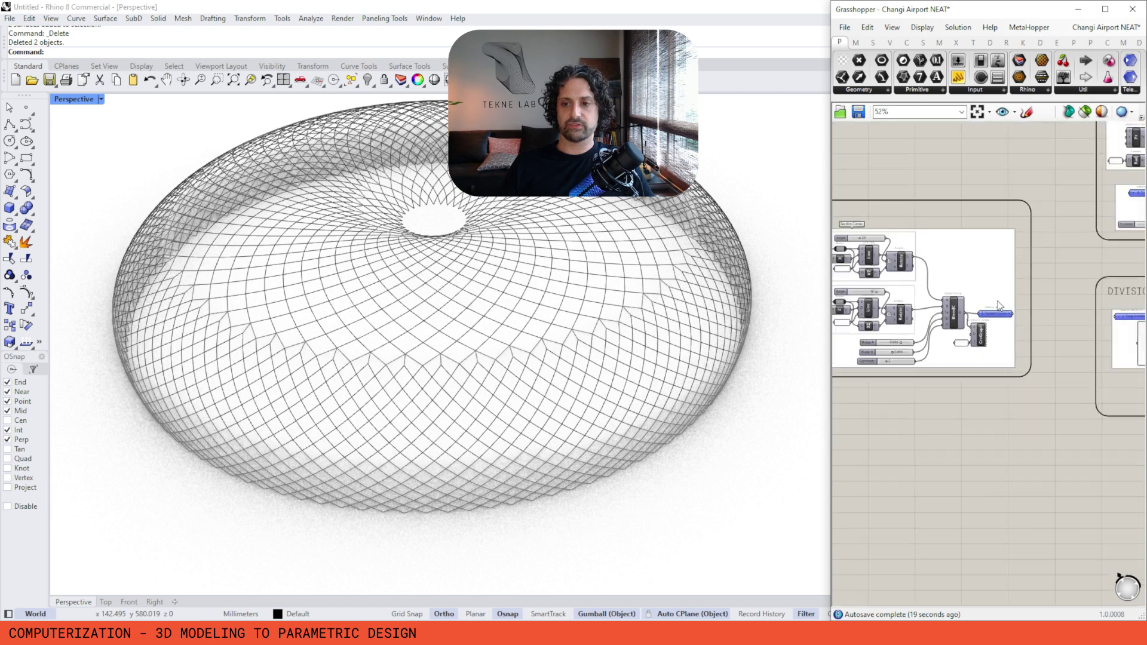
{"action": "right_click_drag", "start_coordinate": [999, 306], "coordinate": [951, 282]}
{"action": "right_click_drag", "start_coordinate": [425, 344], "coordinate": [445, 308]}
{"action": "right_click_drag", "start_coordinate": [338, 281], "coordinate": [380, 265]}
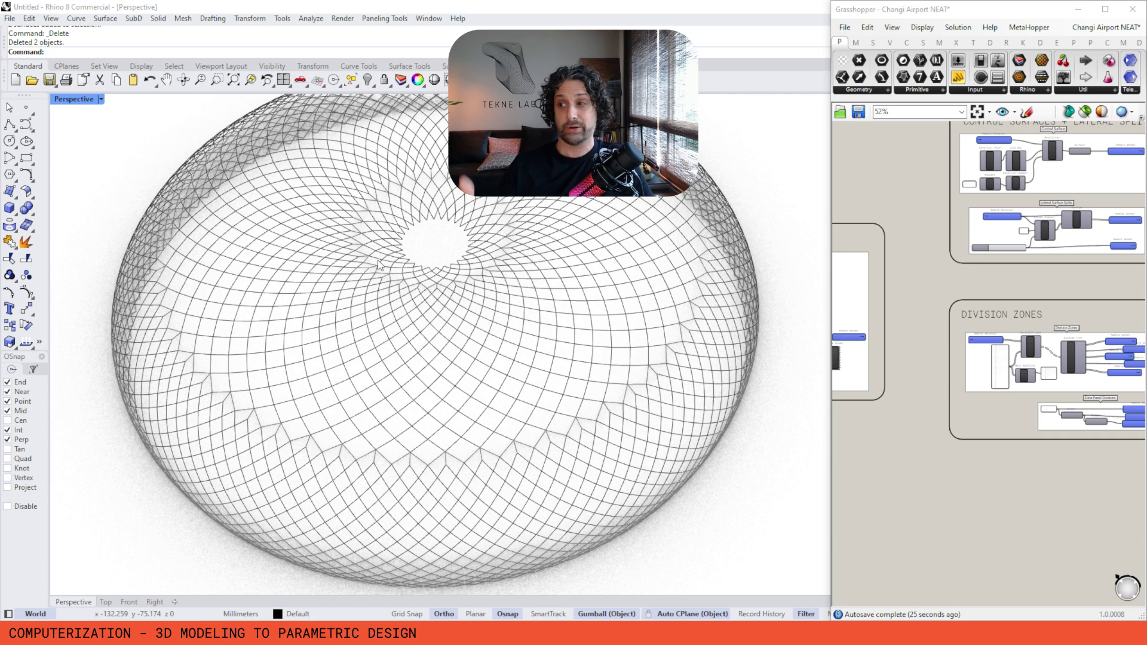
{"action": "right_click_drag", "start_coordinate": [378, 264], "coordinate": [577, 330]}
{"action": "right_click_drag", "start_coordinate": [582, 459], "coordinate": [567, 334]}
{"action": "right_click_drag", "start_coordinate": [1006, 310], "coordinate": [959, 322]}
{"action": "scroll", "coordinate": [991, 375], "scroll_direction": "up", "scroll_amount": 5}
{"action": "scroll", "coordinate": [991, 373], "scroll_direction": "down", "scroll_amount": 5}
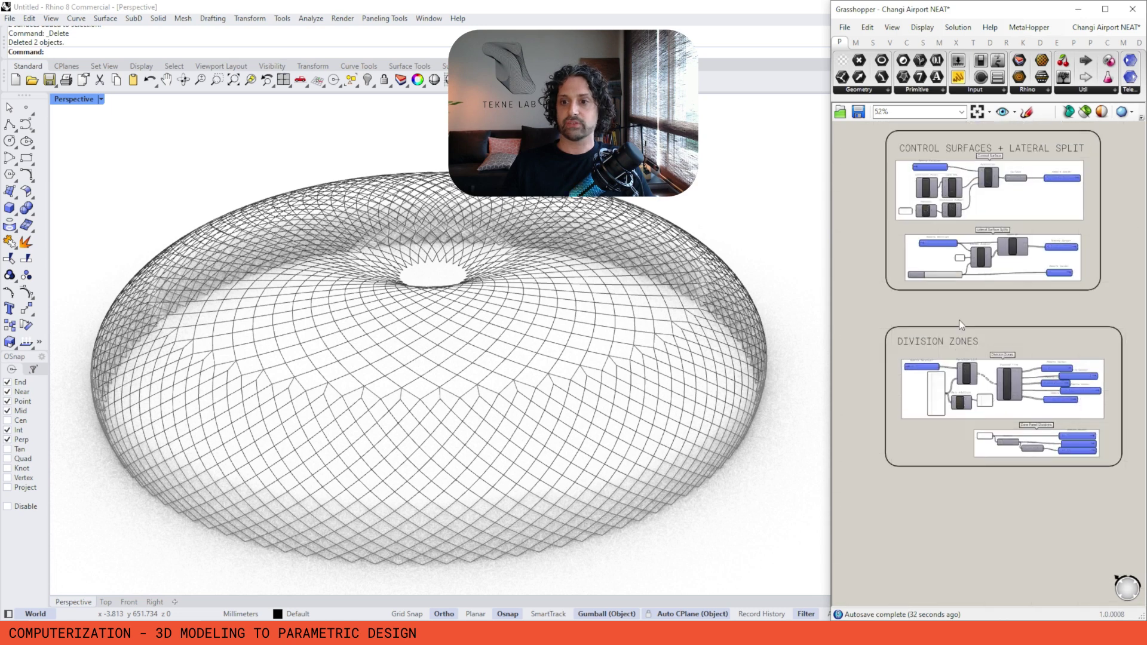
Step: Widen the Grasshopper window and adjust the slider feeding the V input of Divide Domain² in the lateral split group
{"action": "scroll", "coordinate": [959, 277], "scroll_direction": "up", "scroll_amount": 8}
{"action": "mouse_move", "coordinate": [981, 259]}
{"action": "left_mouse_down"}
{"action": "mouse_move", "coordinate": [904, 260]}
{"action": "mouse_move", "coordinate": [983, 275]}
{"action": "left_mouse_up"}
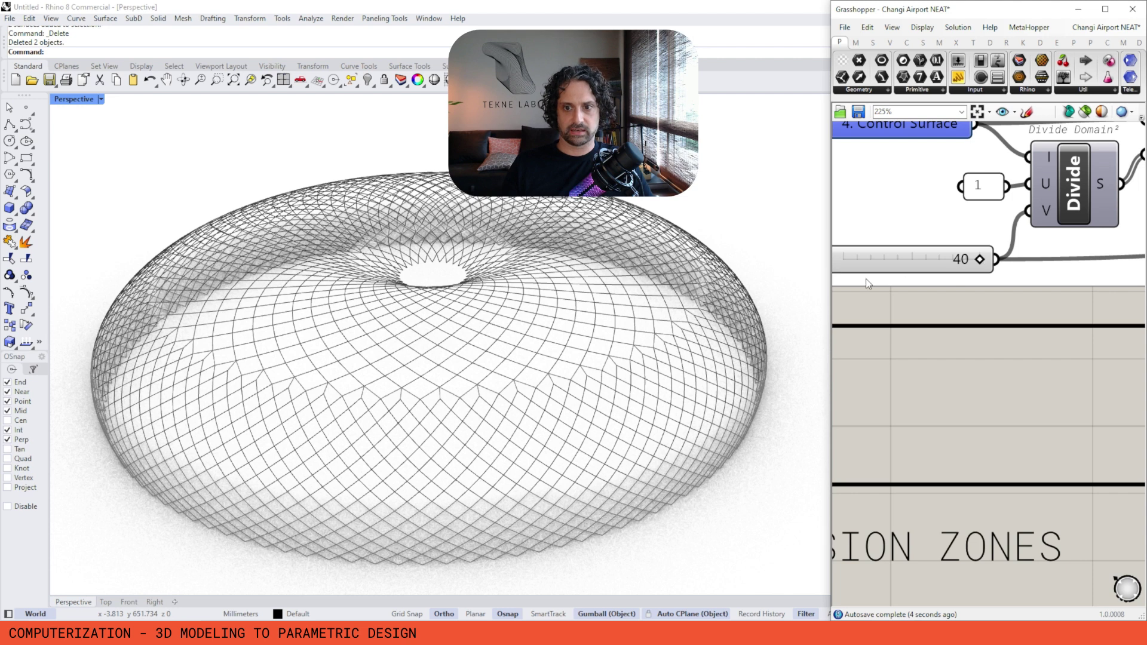
{"action": "left_click_drag", "start_coordinate": [827, 282], "coordinate": [730, 282]}
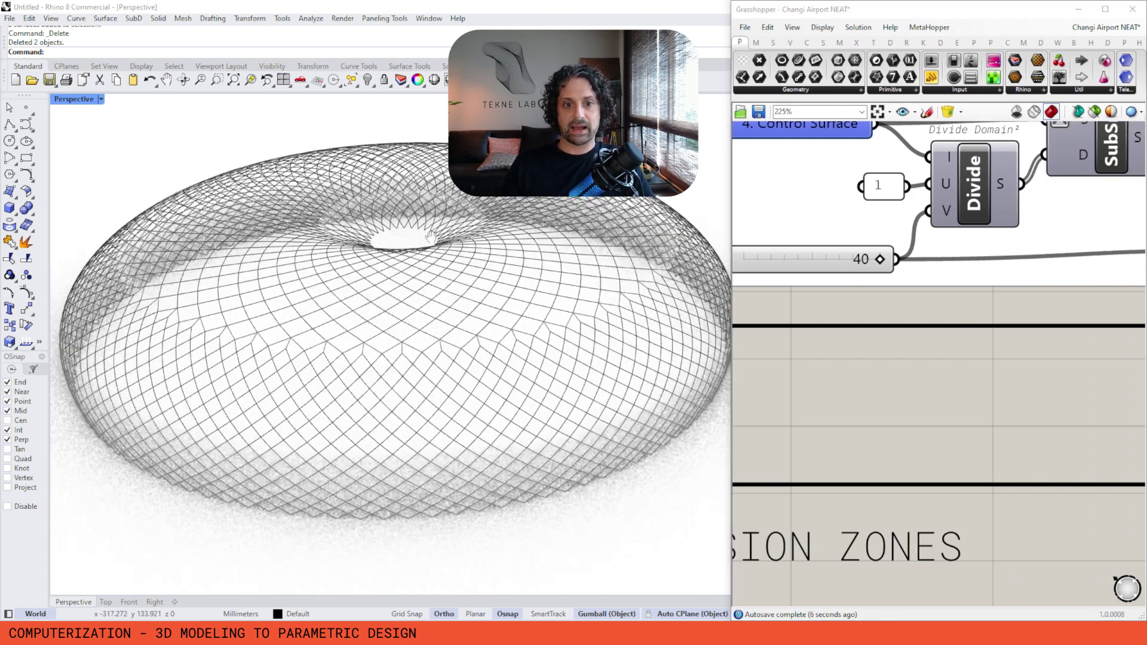
{"action": "right_click_drag", "start_coordinate": [881, 261], "coordinate": [1000, 306]}
{"action": "mouse_move", "coordinate": [1000, 305]}
{"action": "left_mouse_down"}
{"action": "mouse_move", "coordinate": [920, 306]}
{"action": "mouse_move", "coordinate": [1016, 307]}
{"action": "left_mouse_up"}
Step: Set Bulge A of the section curve blend to 0.856, and try a higher Bulge B before undoing that change
{"action": "scroll", "coordinate": [812, 277], "scroll_direction": "down", "scroll_amount": 4}
{"action": "scroll", "coordinate": [870, 354], "scroll_direction": "up", "scroll_amount": 4}
{"action": "mouse_move", "coordinate": [913, 325]}
{"action": "left_mouse_down"}
{"action": "mouse_move", "coordinate": [888, 324]}
{"action": "mouse_move", "coordinate": [934, 325]}
{"action": "left_mouse_up"}
{"action": "left_click_drag", "start_coordinate": [881, 367], "coordinate": [925, 372]}
{"action": "key", "text": "ctrl+z"}
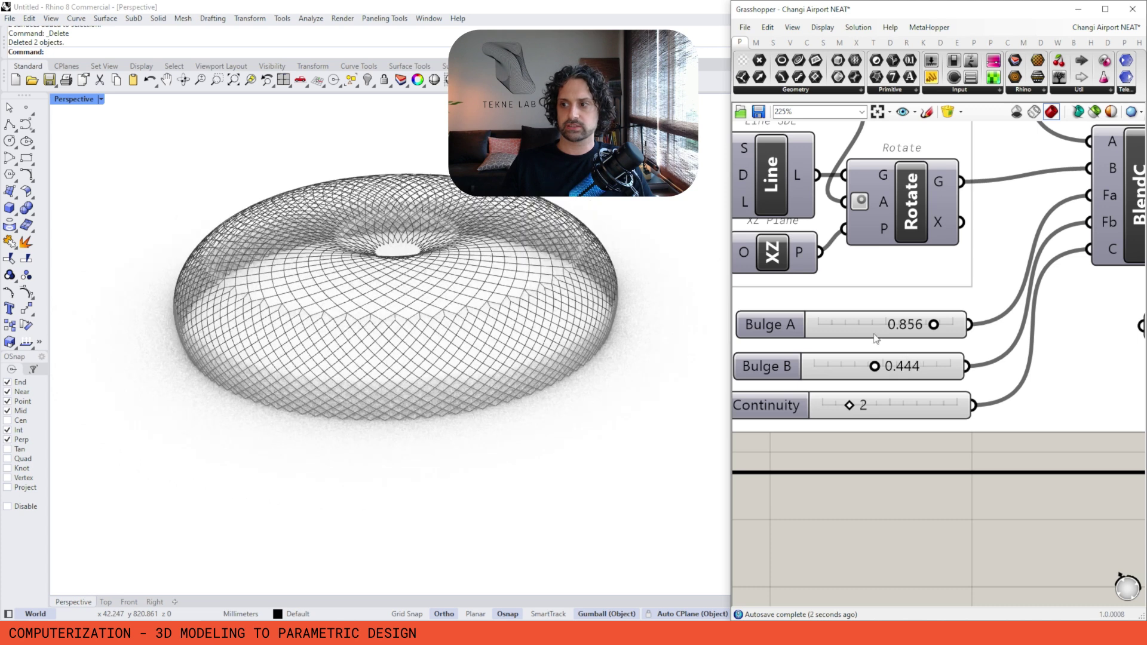
Step: Set the two Section Curves angles to 27 for the upper line and -43 for the lower line
{"action": "right_click_drag", "start_coordinate": [597, 287], "coordinate": [597, 317]}
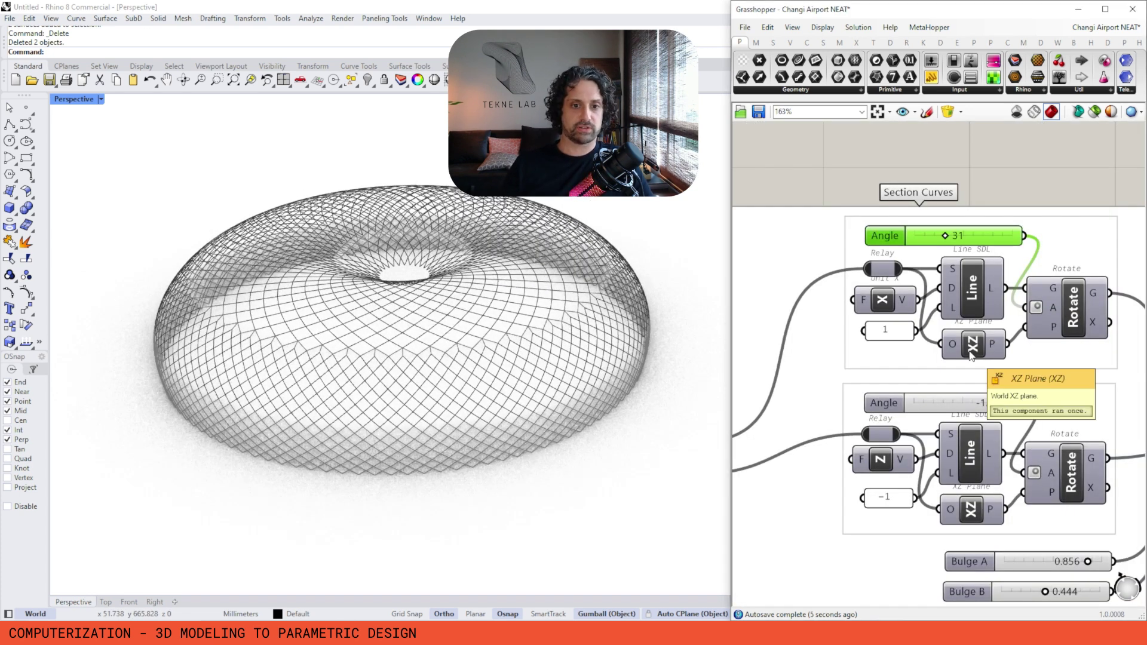
{"action": "mouse_move", "coordinate": [945, 236]}
{"action": "left_mouse_down"}
{"action": "mouse_move", "coordinate": [934, 239]}
{"action": "mouse_move", "coordinate": [944, 239]}
{"action": "left_mouse_up"}
{"action": "left_click_drag", "start_coordinate": [1004, 402], "coordinate": [969, 402]}
{"action": "right_click_drag", "start_coordinate": [421, 346], "coordinate": [439, 307]}
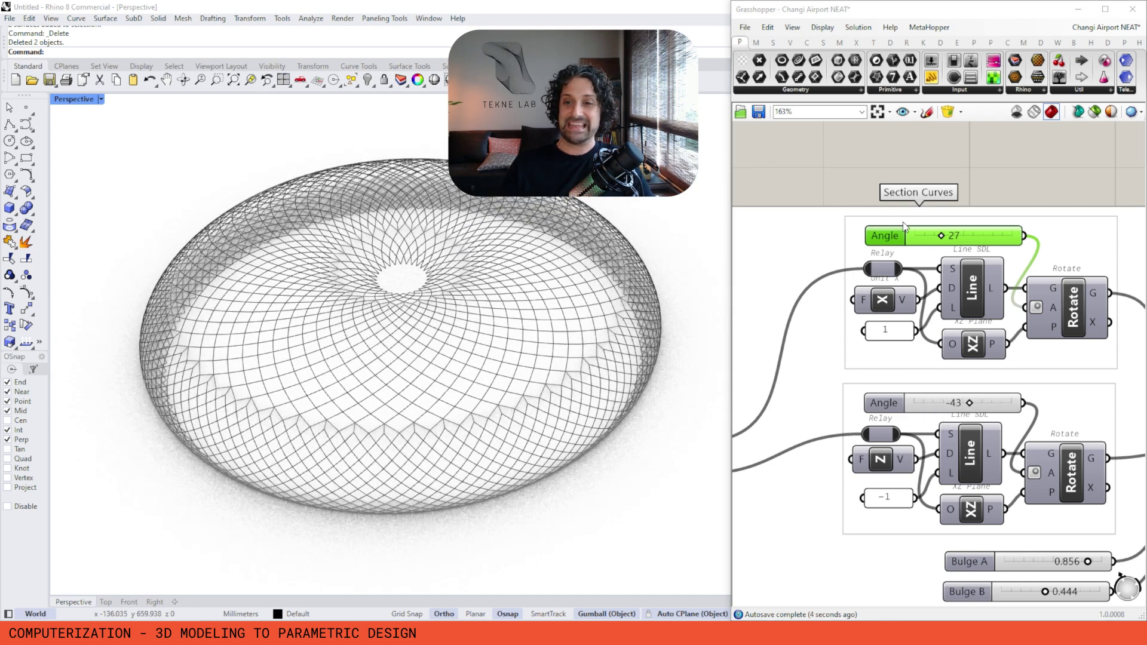
Step: Examine the Plan Geometry and Section Geometry groups and the groups that follow them across the definition
{"action": "scroll", "coordinate": [904, 225], "scroll_direction": "down", "scroll_amount": 5}
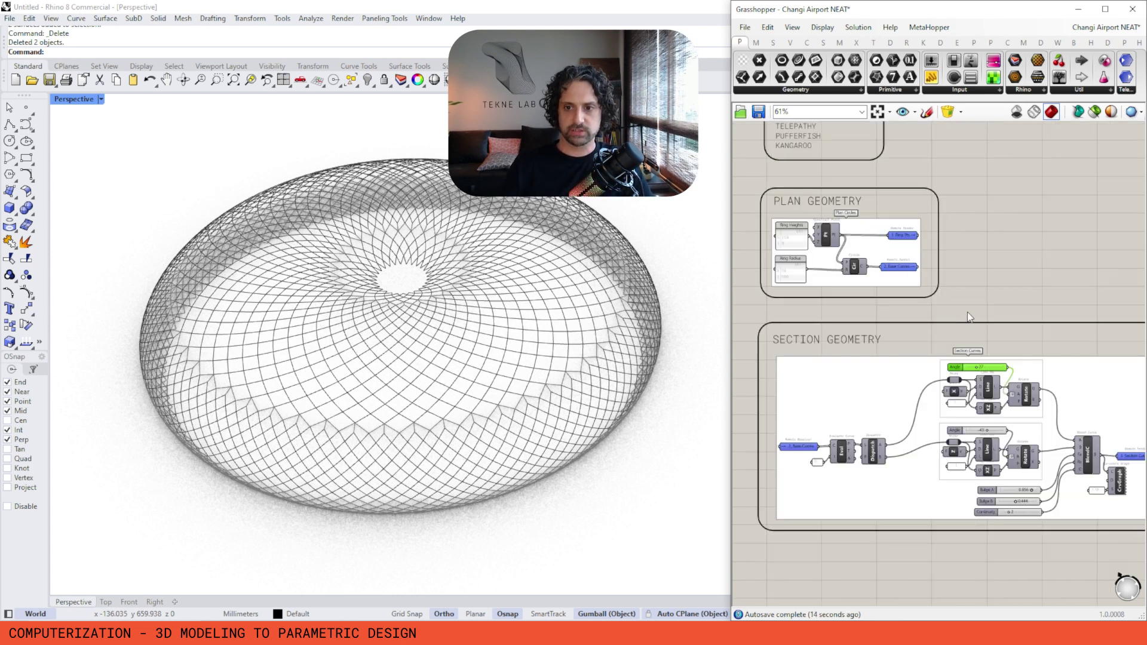
{"action": "right_click_drag", "start_coordinate": [974, 317], "coordinate": [895, 305]}
{"action": "right_click_drag", "start_coordinate": [1045, 347], "coordinate": [865, 314]}
{"action": "right_click_drag", "start_coordinate": [1054, 323], "coordinate": [888, 320]}
{"action": "scroll", "coordinate": [889, 324], "scroll_direction": "up", "scroll_amount": 5}
{"action": "mouse_move", "coordinate": [955, 306]}
{"action": "left_mouse_down"}
{"action": "mouse_move", "coordinate": [859, 315]}
{"action": "mouse_move", "coordinate": [955, 305]}
{"action": "left_mouse_up"}
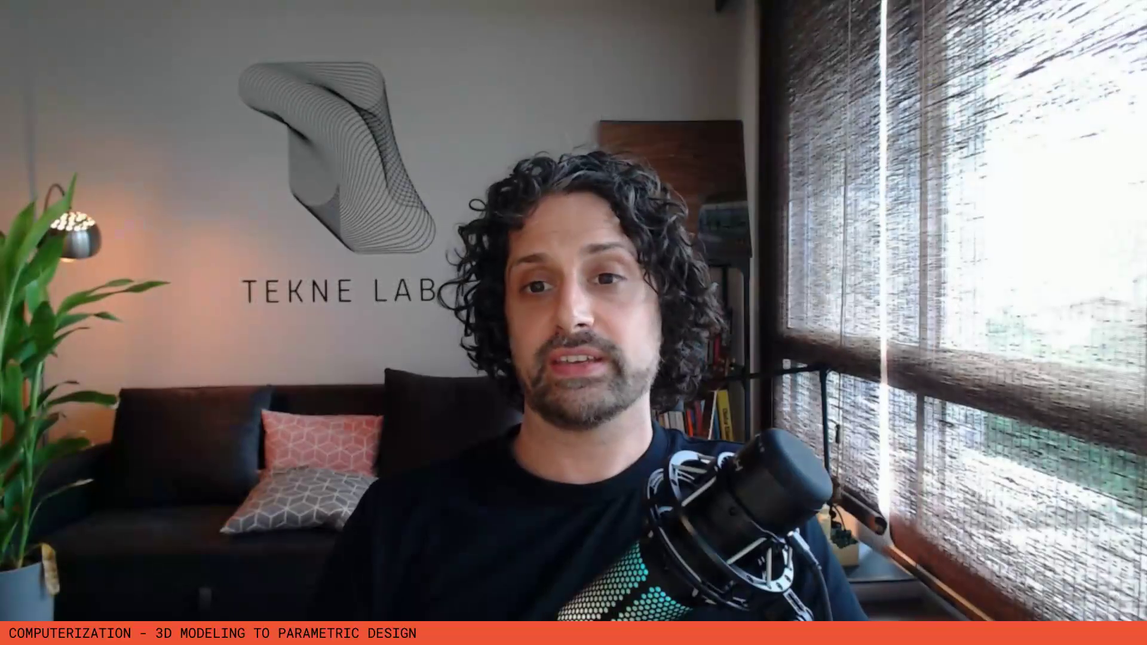